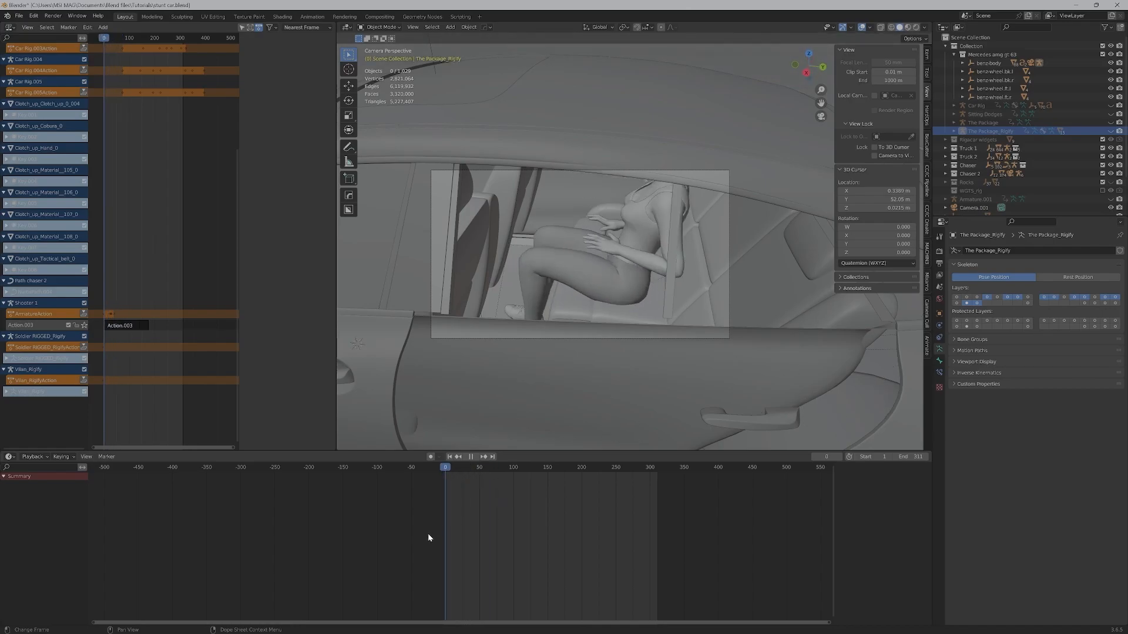
middle_drag(531, 340, 548, 374)
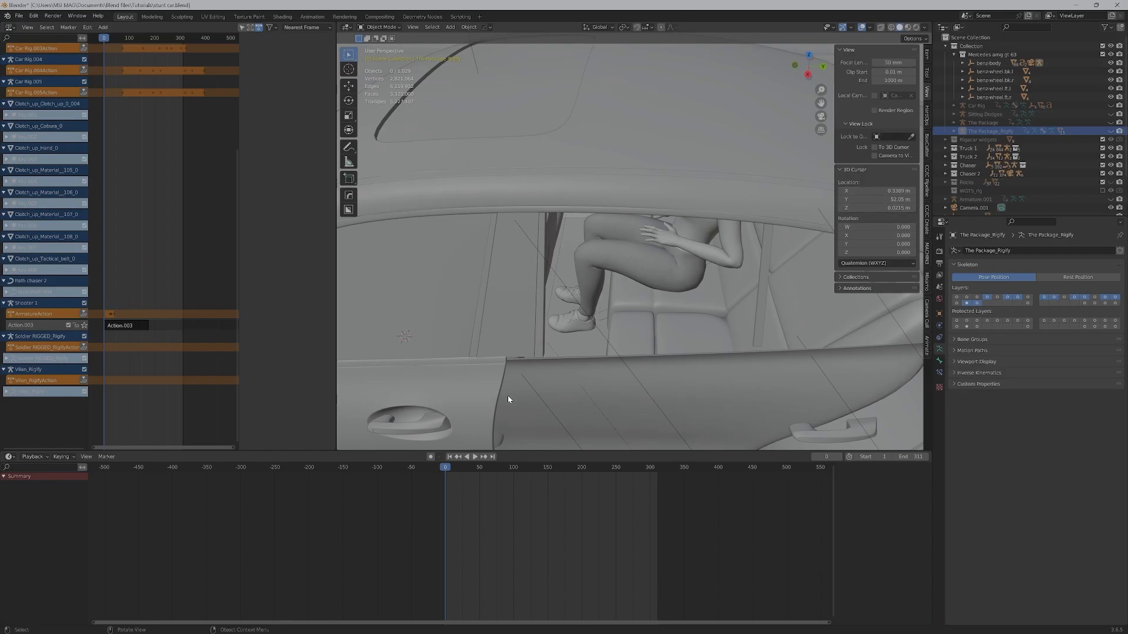
key(KP_0)
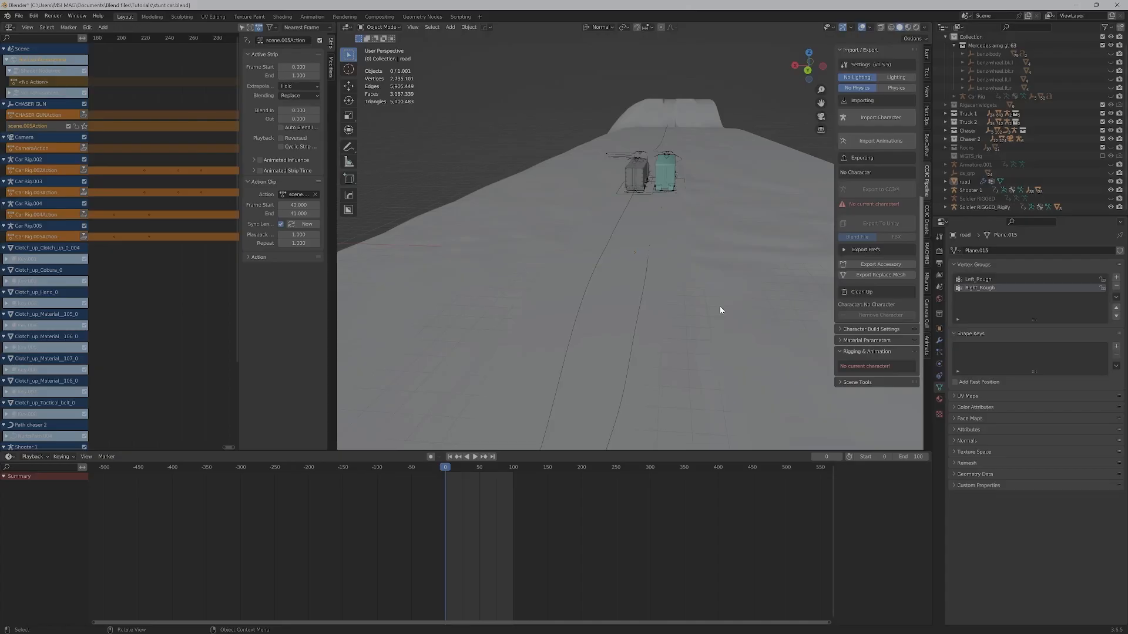
- Import The Package character into the road scene with the character pipeline add-on
click(883, 123)
double_click(538, 253)
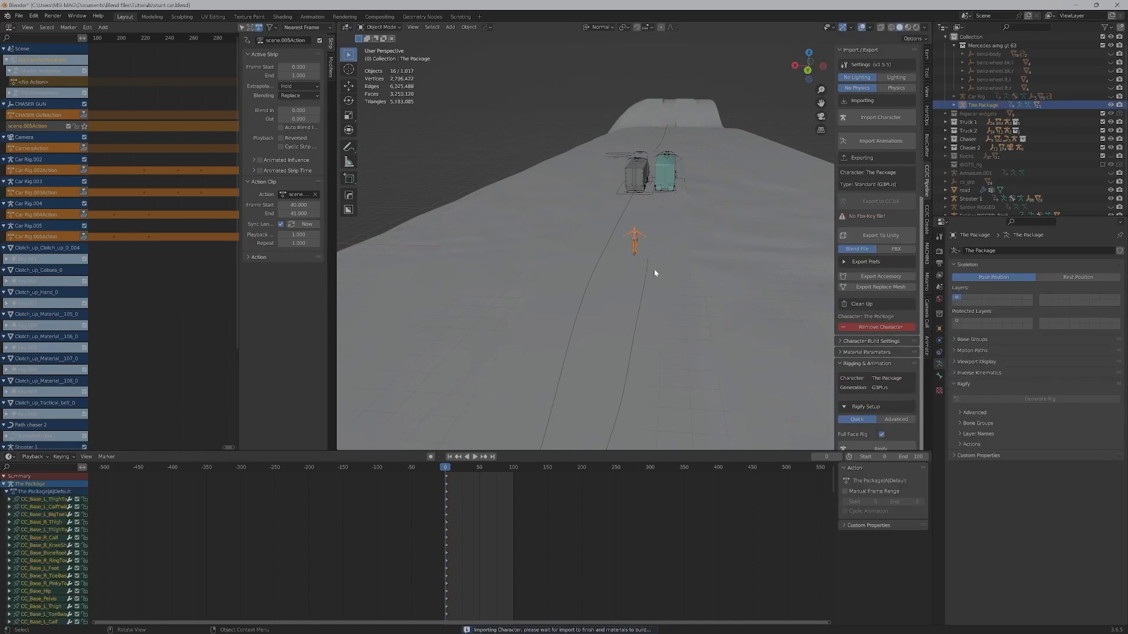
middle_drag(678, 230, 462, 241)
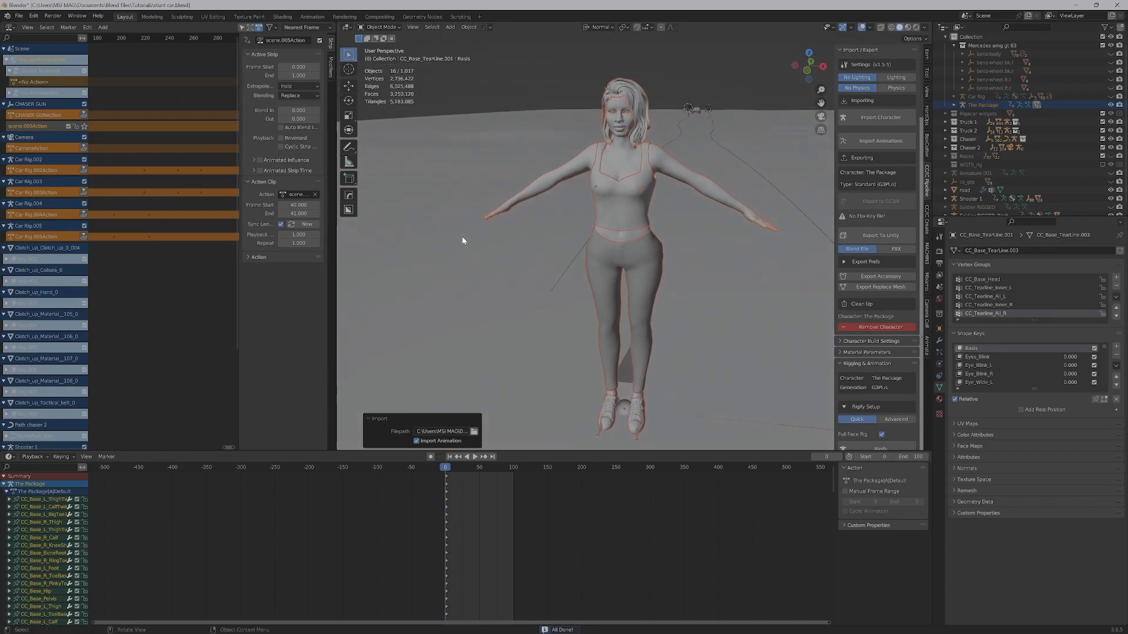
- Generate a Rigify control rig for The Package using the Quick setup with the full face rig enabled
scroll(882, 428, down, 1)
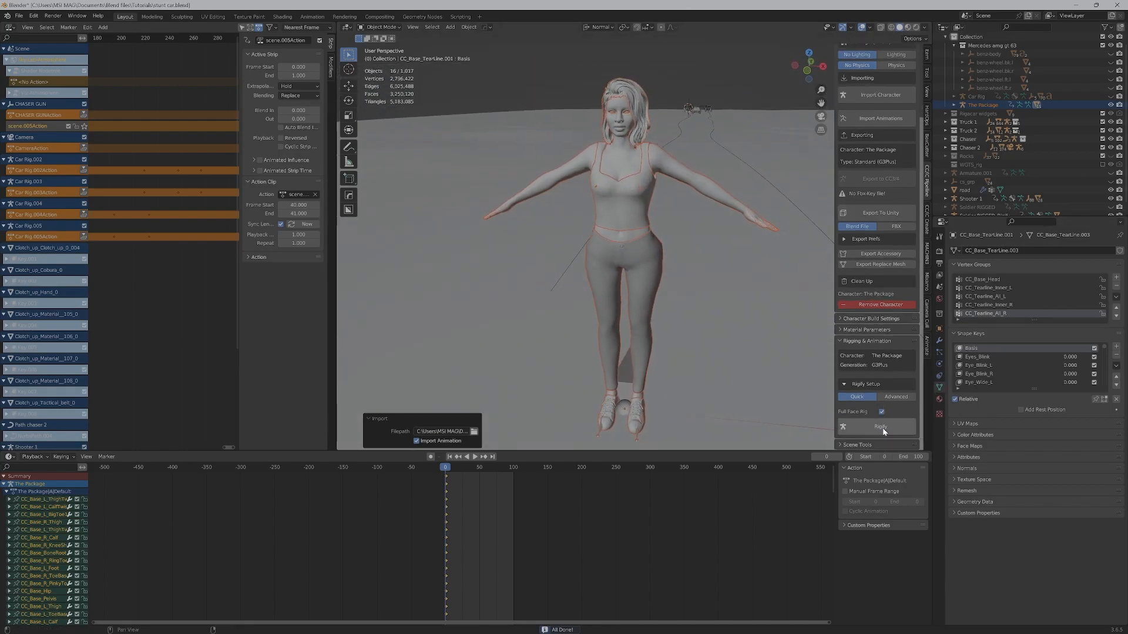
click(857, 427)
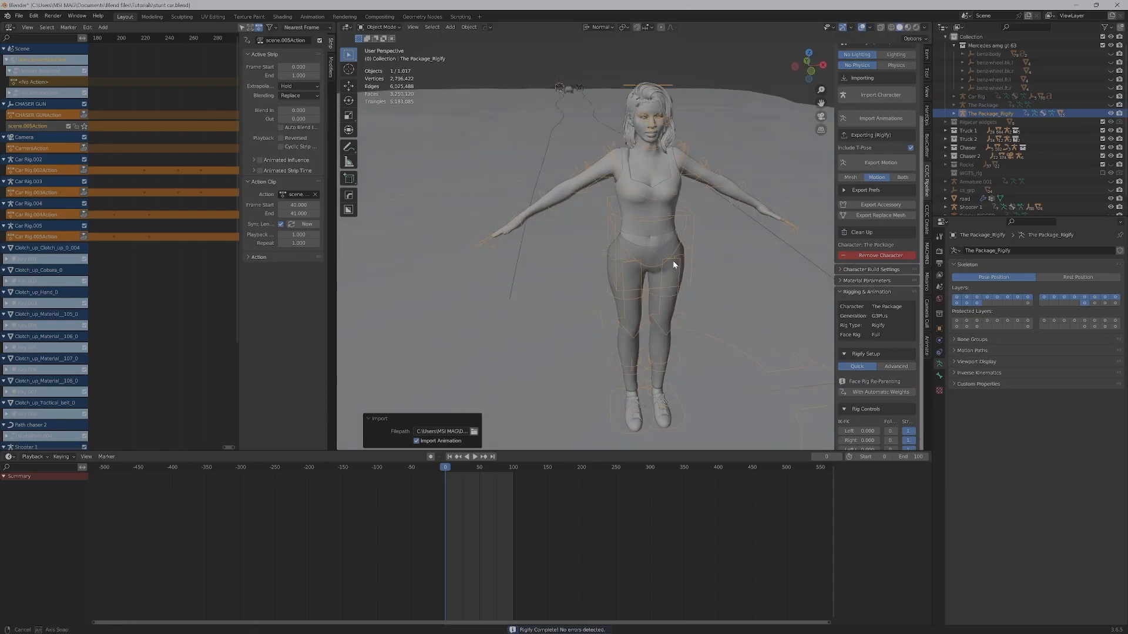
mouse_move(712, 214)
middle_down()
mouse_move(725, 169)
mouse_move(710, 205)
mouse_move(699, 203)
middle_up()
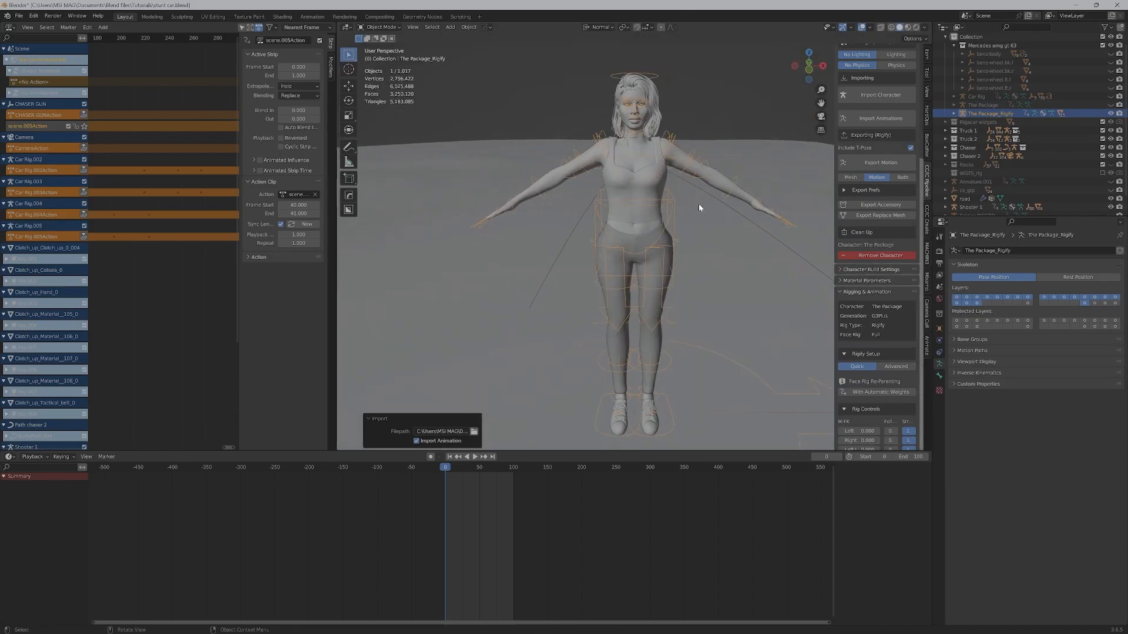
- Import the Sitting Dodges.fbx animation from the Downloads folder for retargeting, keeping the mesh and material removal options on
scroll(847, 397, down, 1)
scroll(847, 397, down, 6)
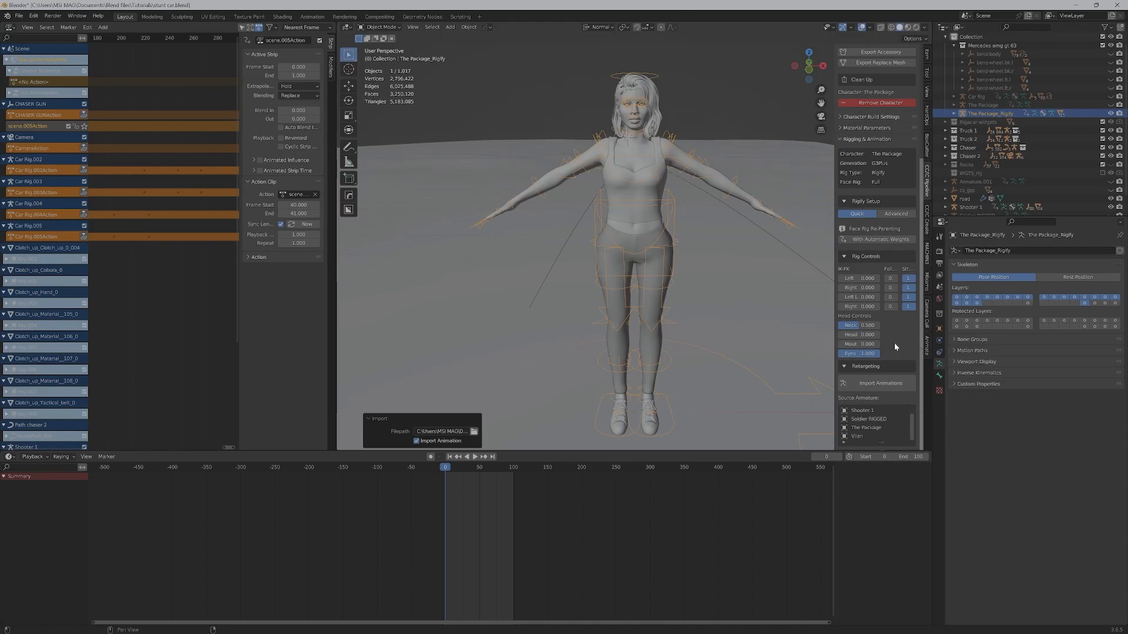
scroll(896, 347, down, 3)
click(882, 326)
click(363, 273)
scroll(520, 347, down, 3)
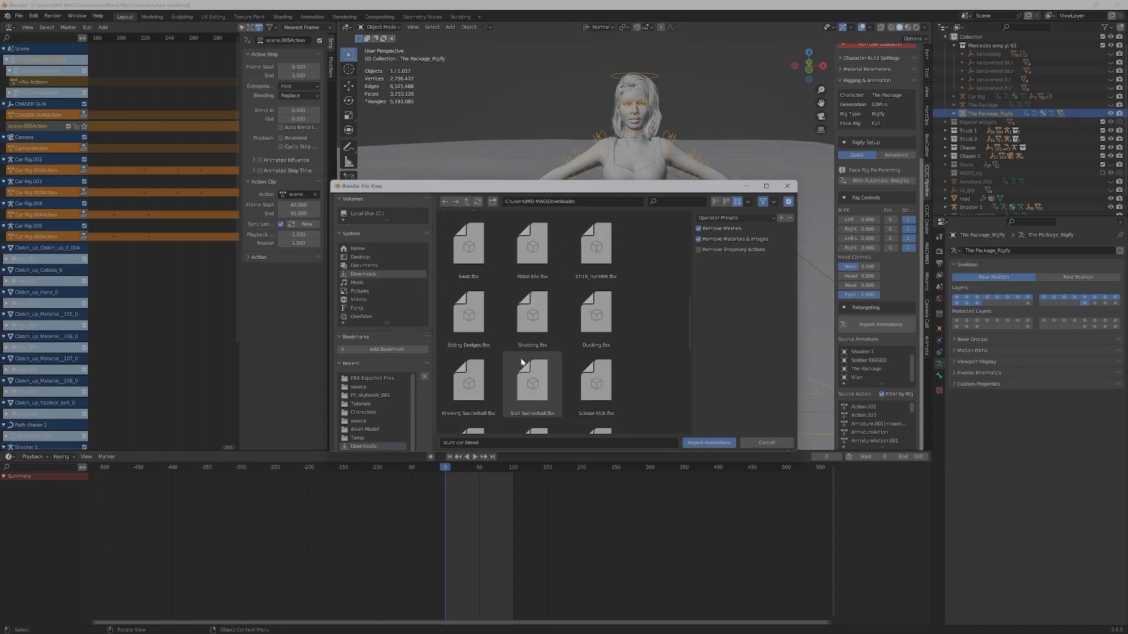
scroll(523, 361, down, 2)
click(468, 270)
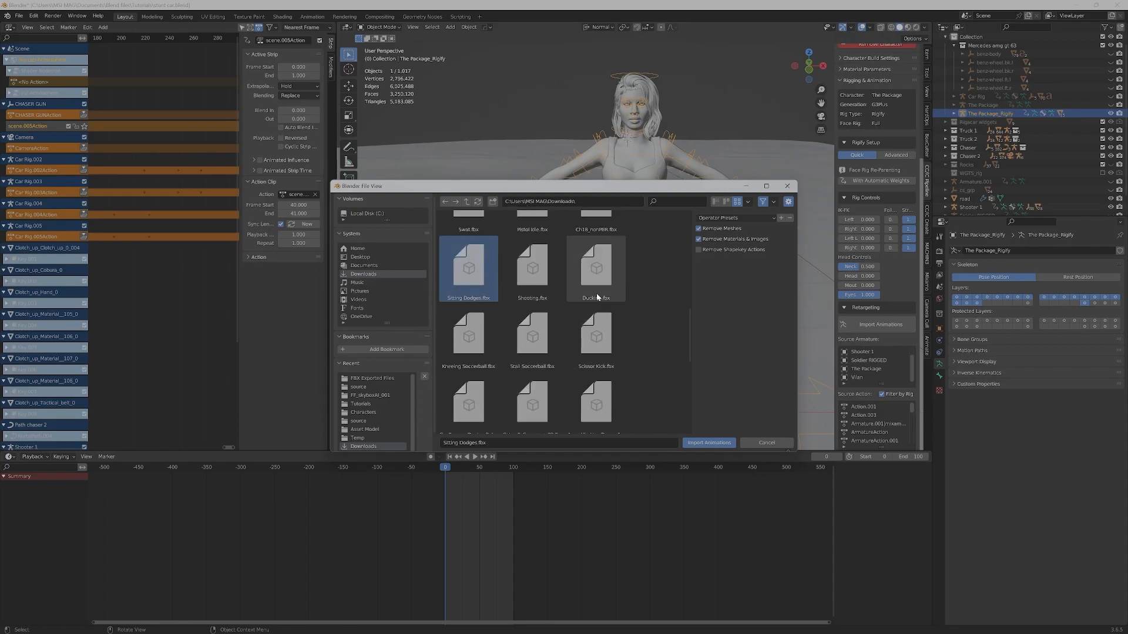
click(708, 443)
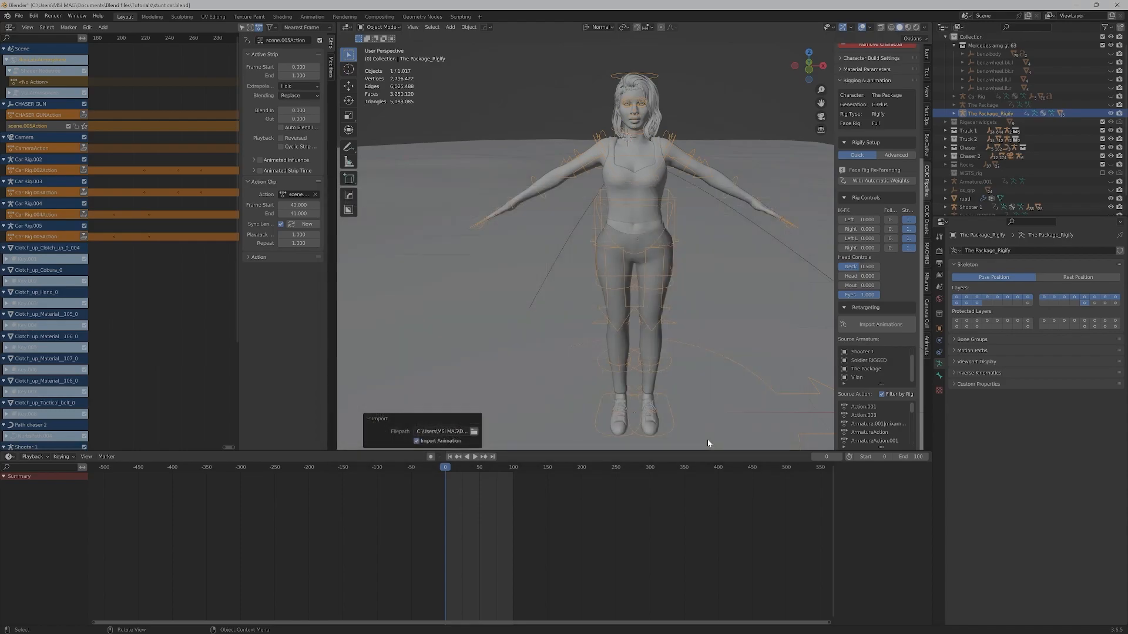
- Play back the imported Sitting Dodges armature's motion, stop it and return to the first frame
middle_drag(686, 384, 688, 328)
scroll(605, 308, up, 2)
click(476, 457)
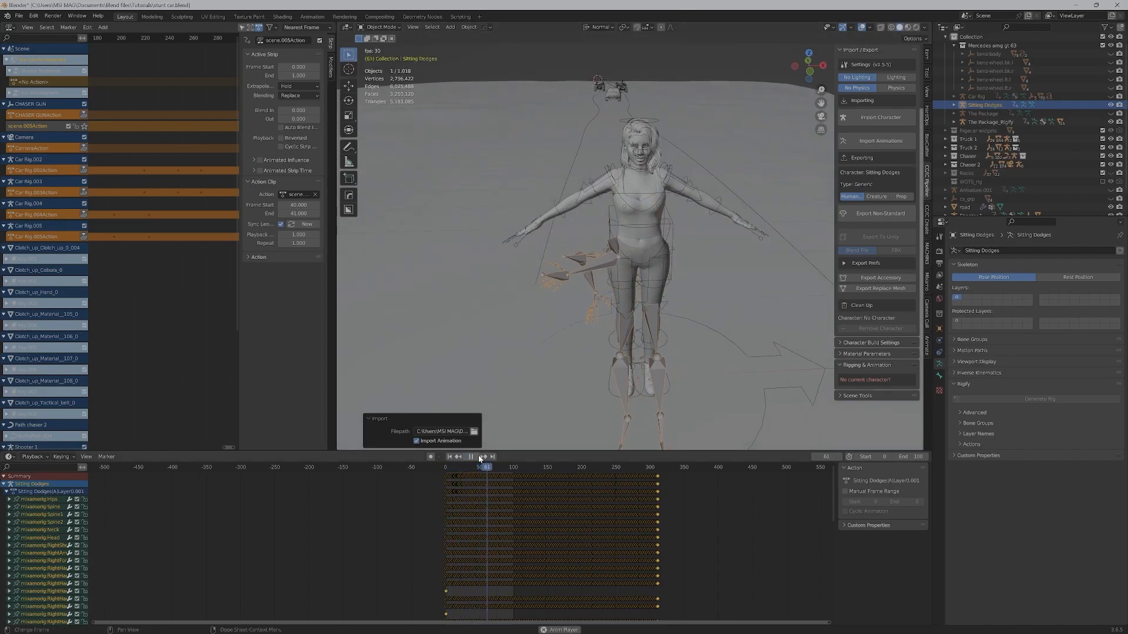
click(476, 457)
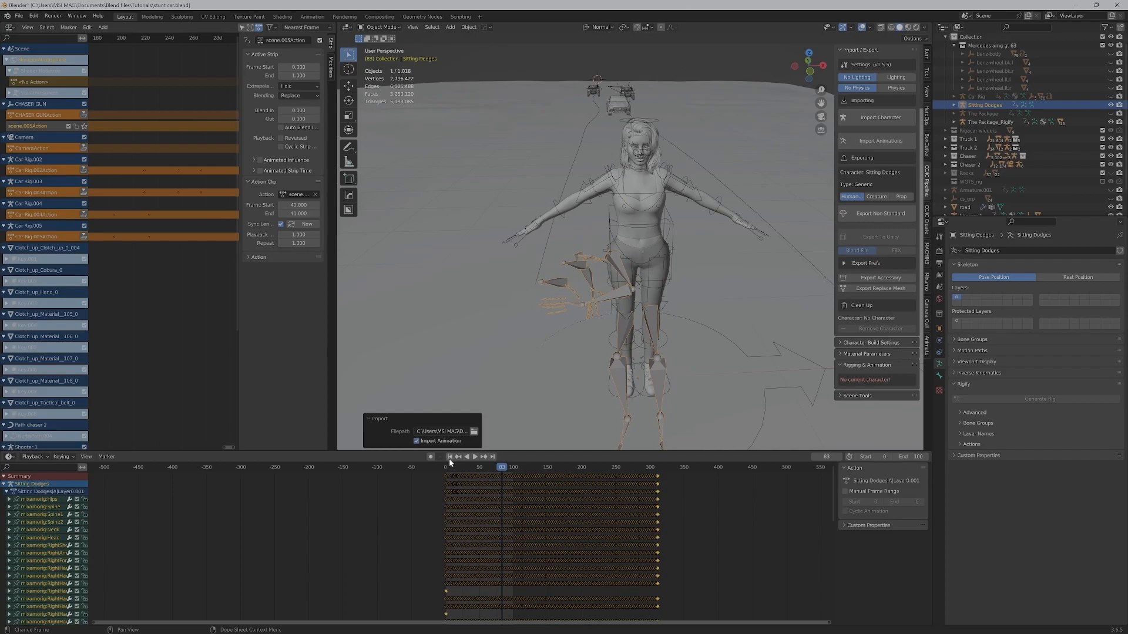
click(450, 457)
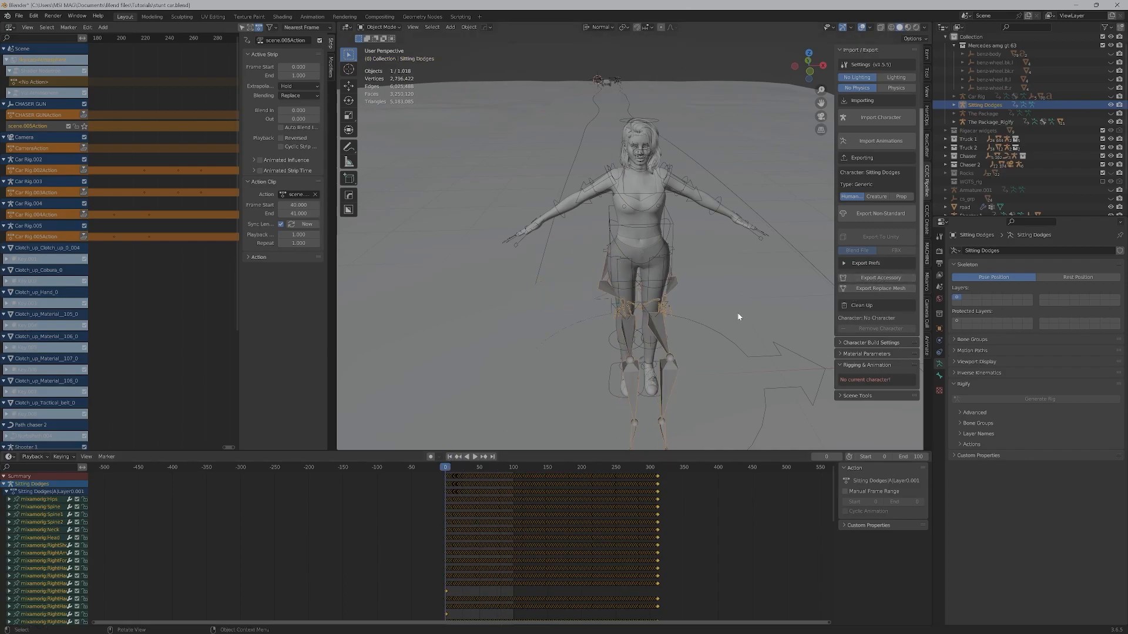
- Select the character and preview retargeting with Sitting Dodges as the source armature and action
middle_drag(731, 270, 587, 216)
click(586, 216)
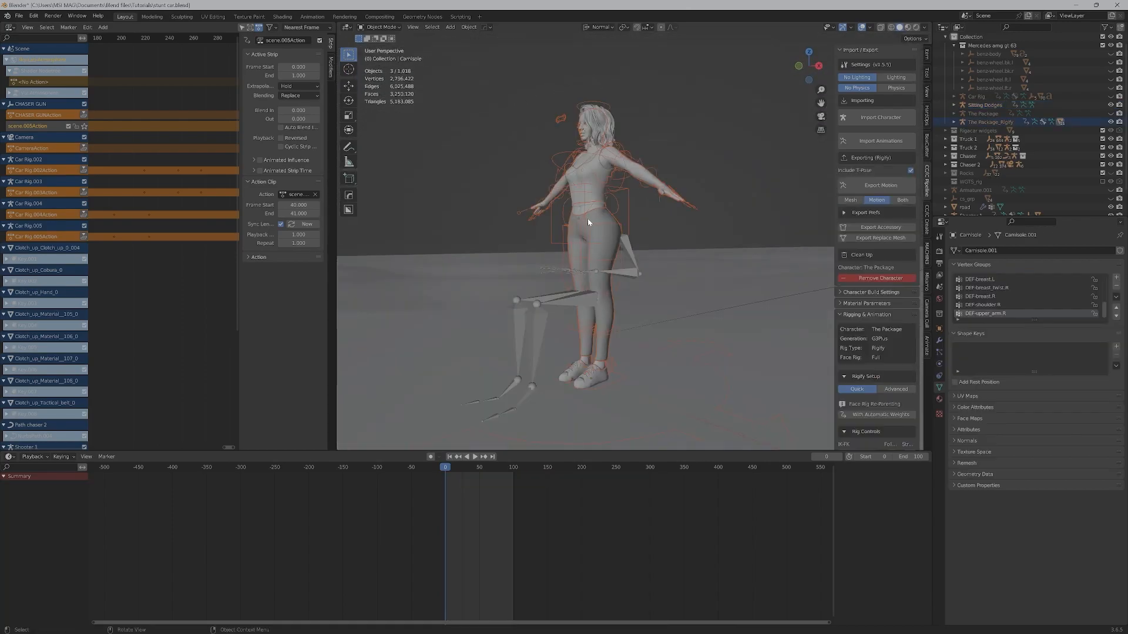
click(584, 213)
scroll(873, 267, down, 15)
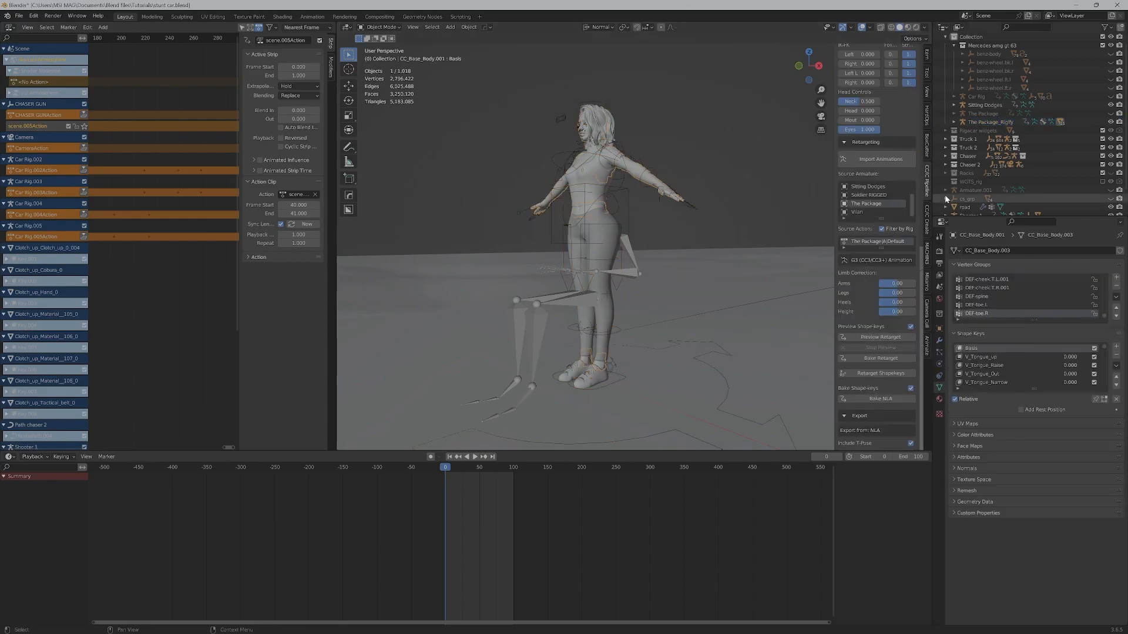
scroll(886, 200, up, 1)
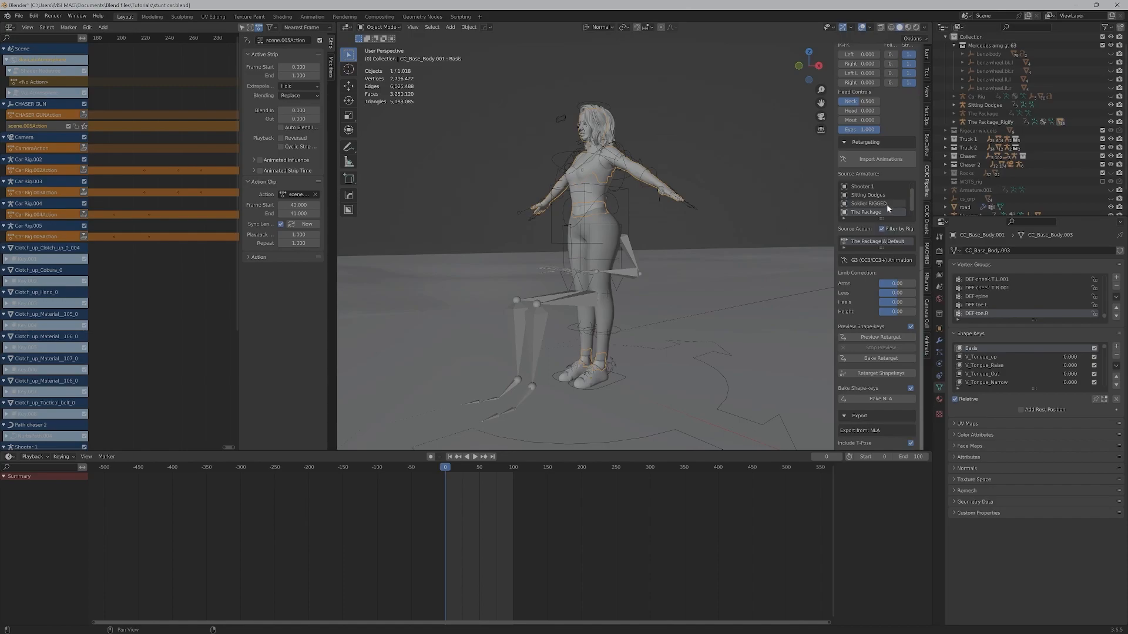
click(884, 196)
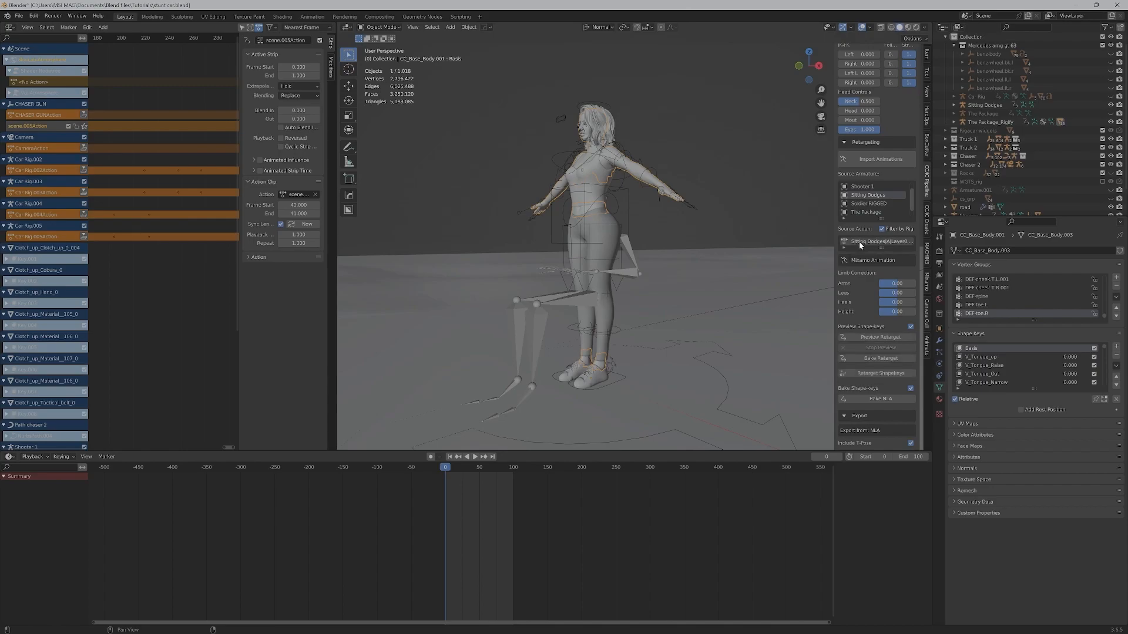
click(865, 339)
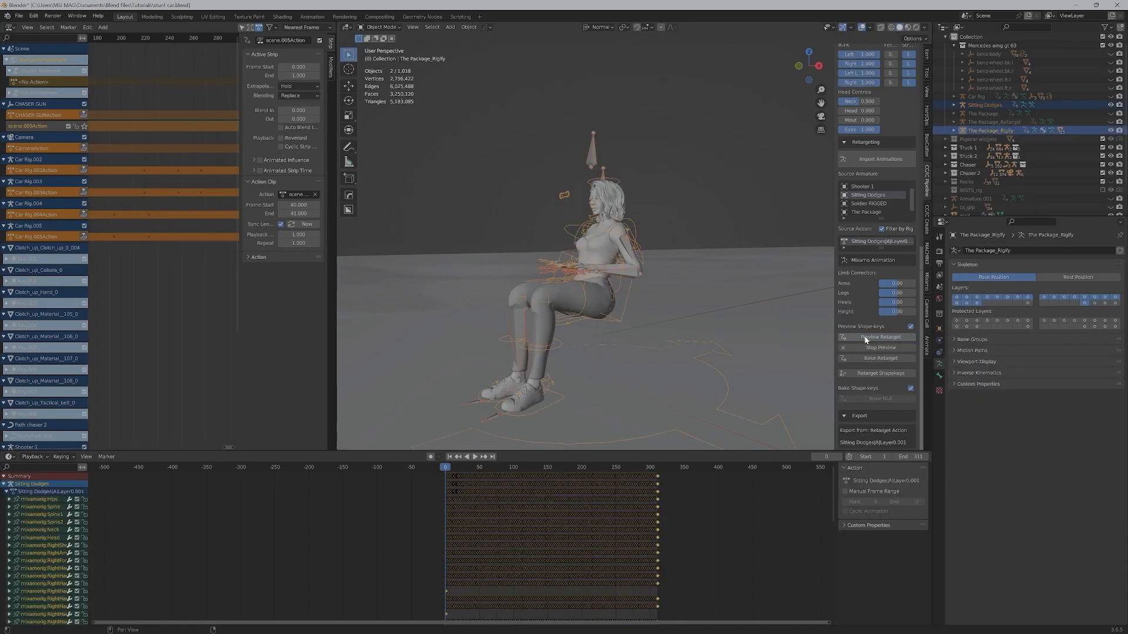
- Play the retarget preview on the character from the front, stop it and return to the start frame
middle_drag(589, 319, 646, 332)
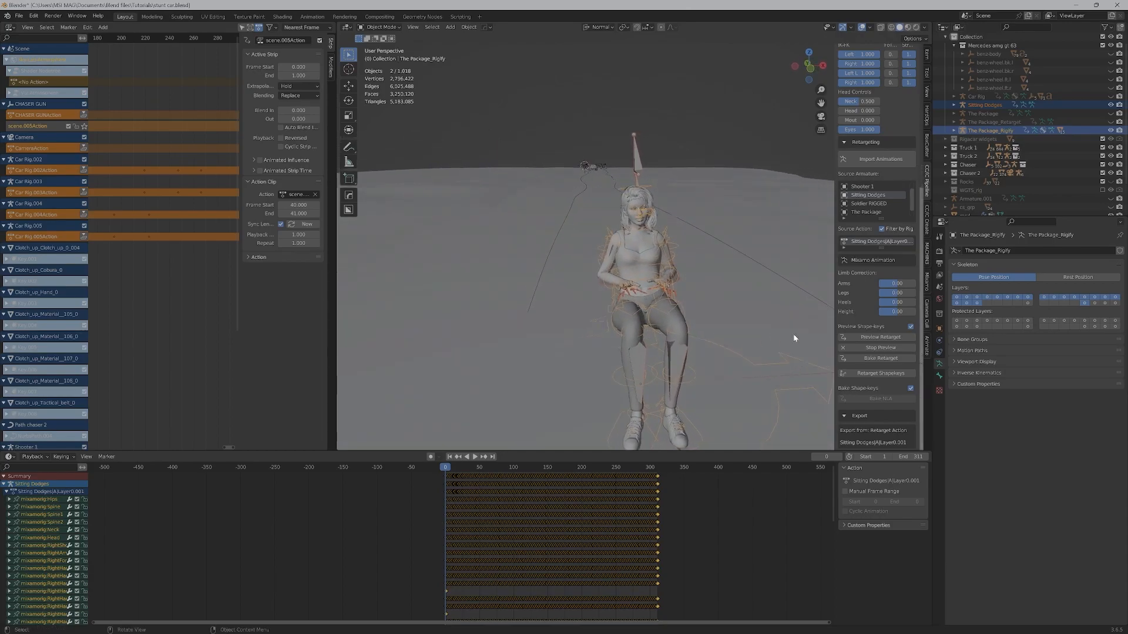
click(474, 457)
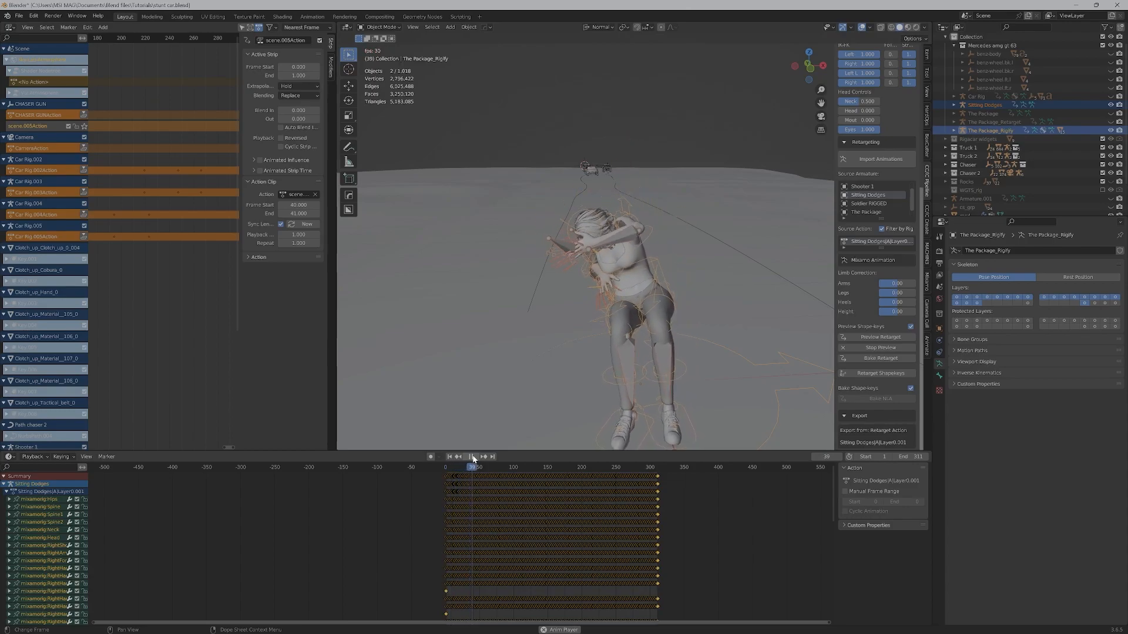
click(473, 457)
click(450, 457)
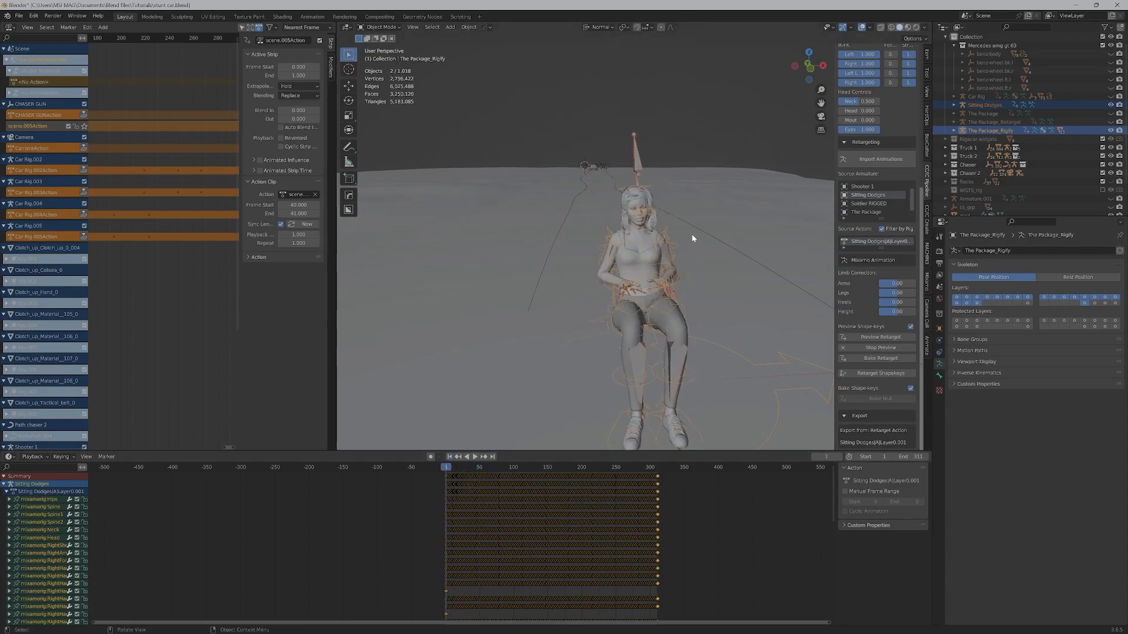
- Stop the retarget preview and bake the Sitting Dodges animation onto the character's Rigify rig
key(Delete)
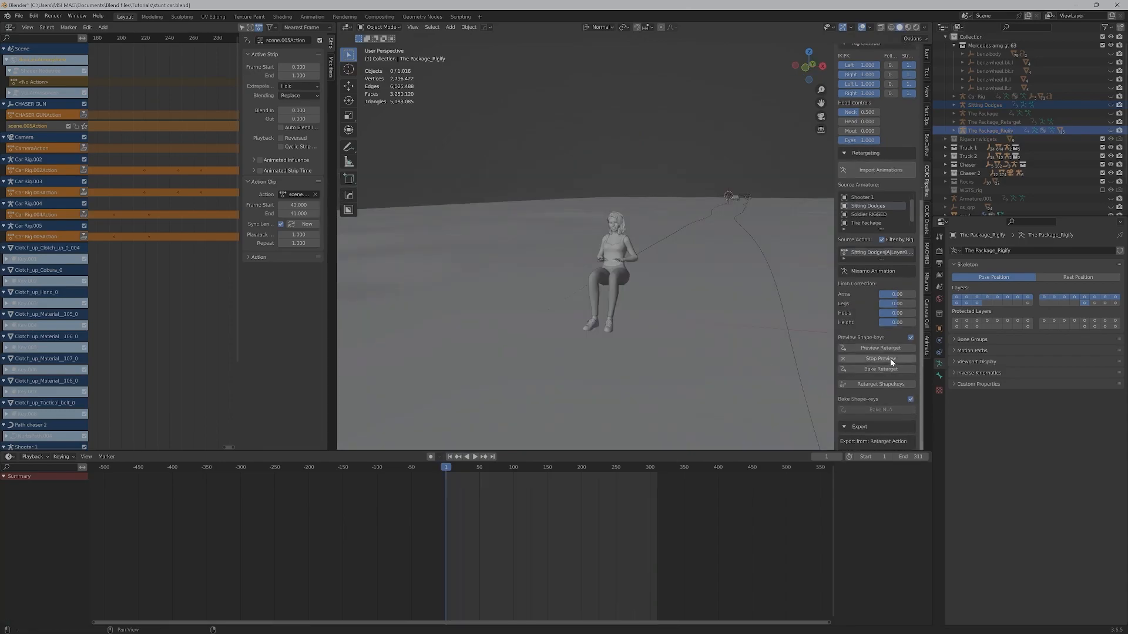
click(889, 357)
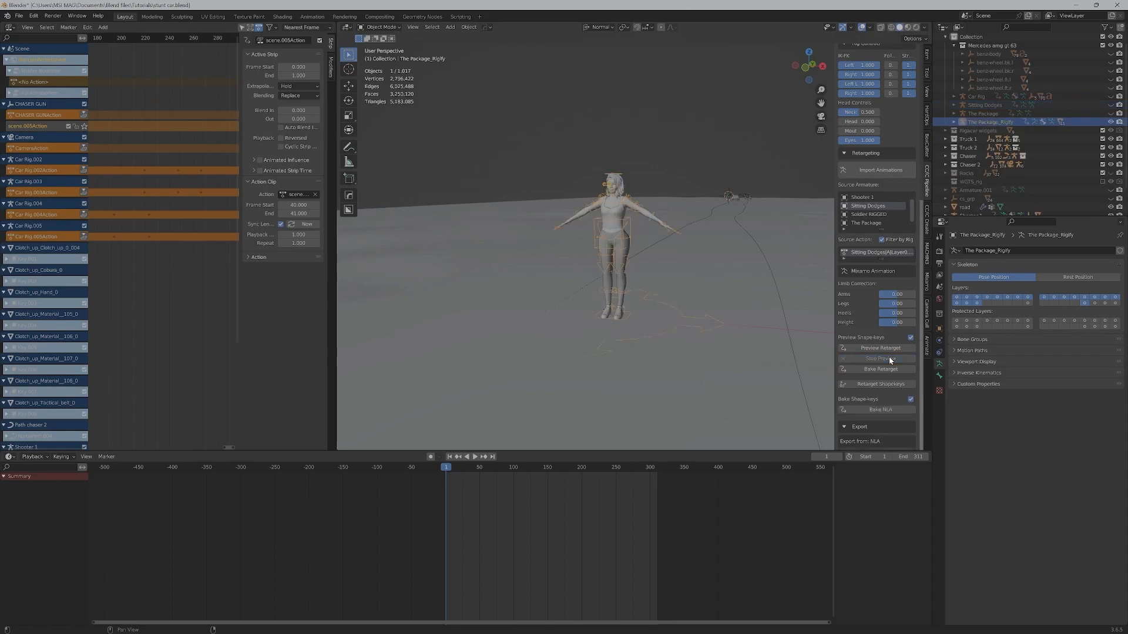
click(890, 370)
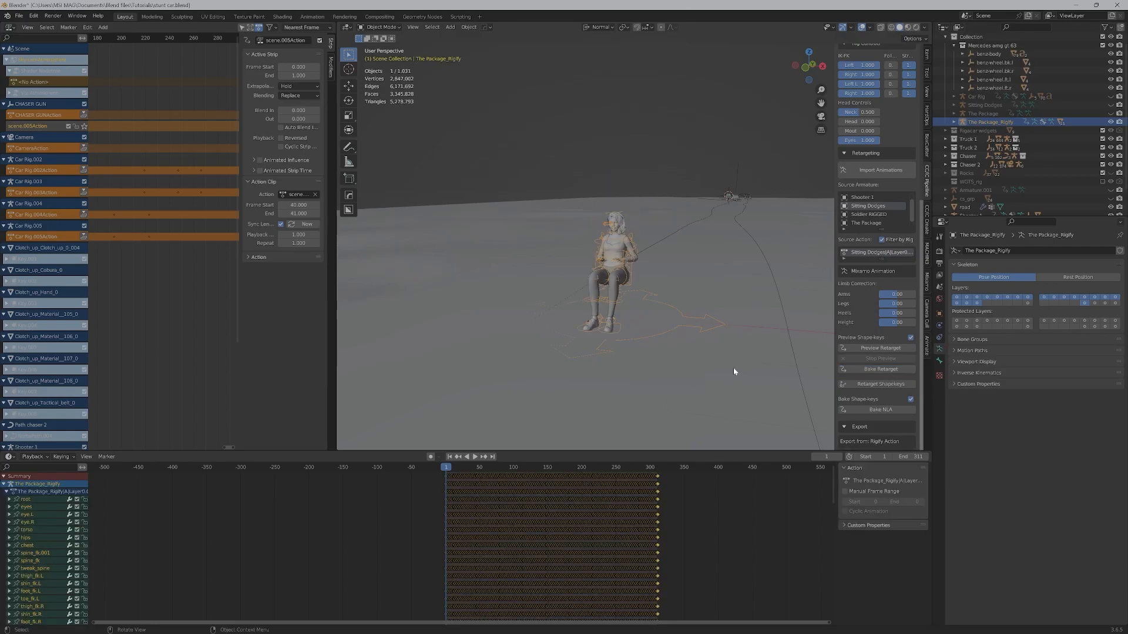
- Deselect the rig, play the baked sitting animation and return to the start frame
scroll(730, 272, up, 4)
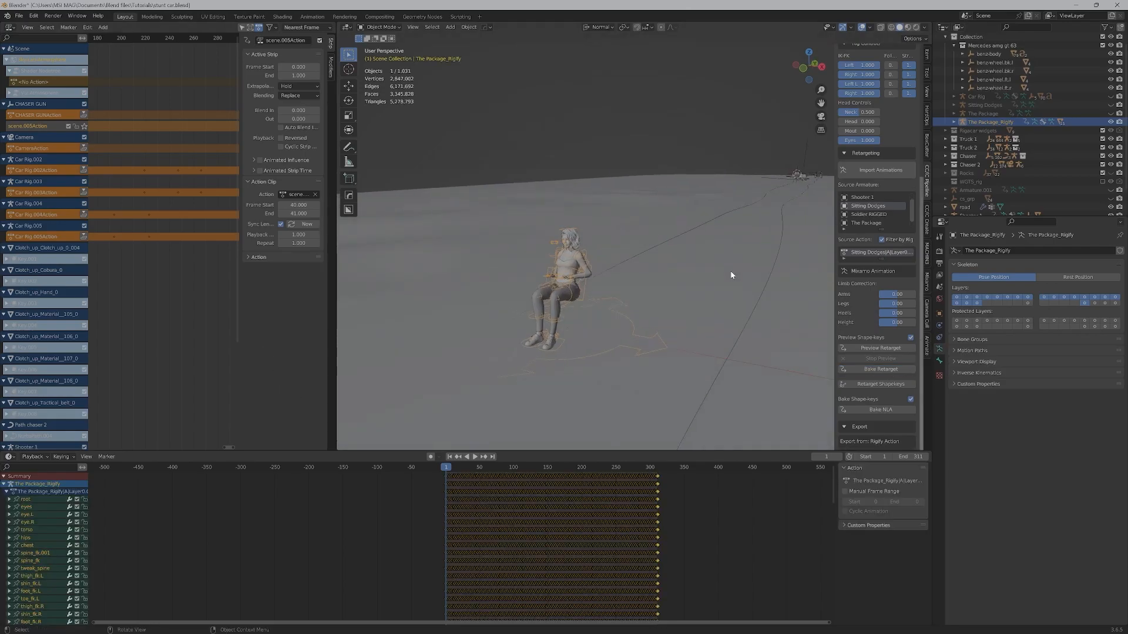
click(579, 310)
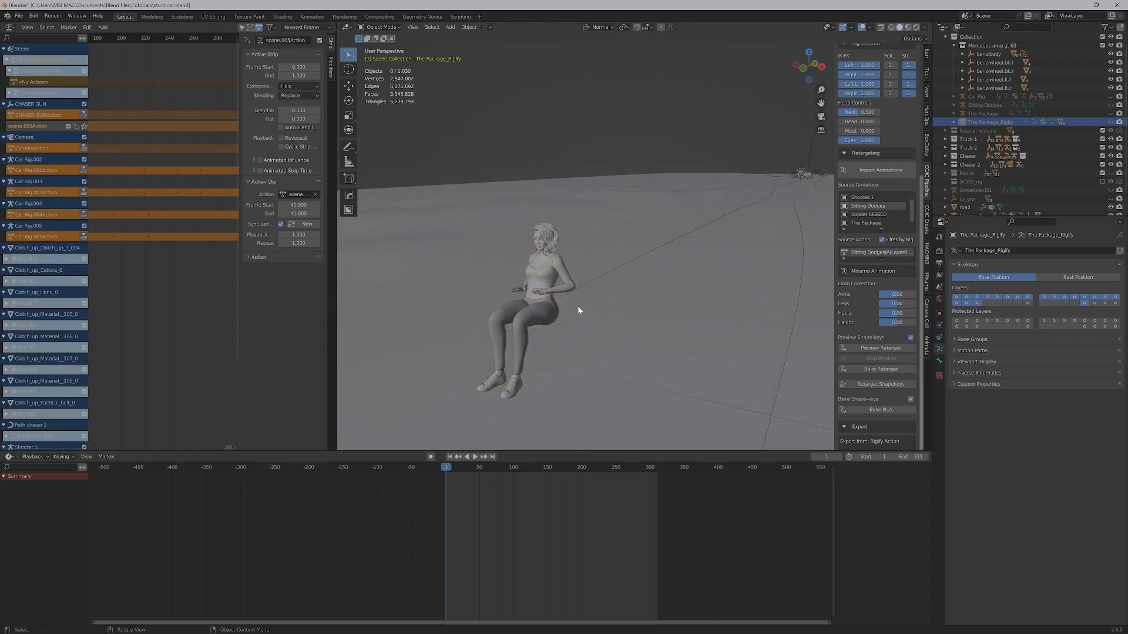
click(474, 457)
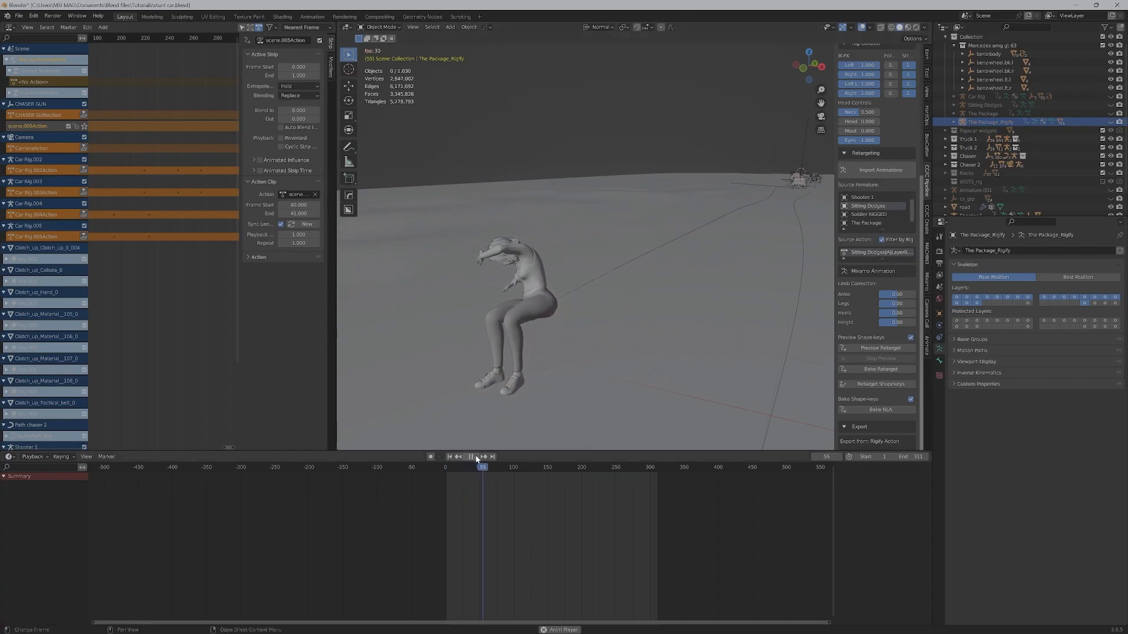
click(474, 457)
click(451, 458)
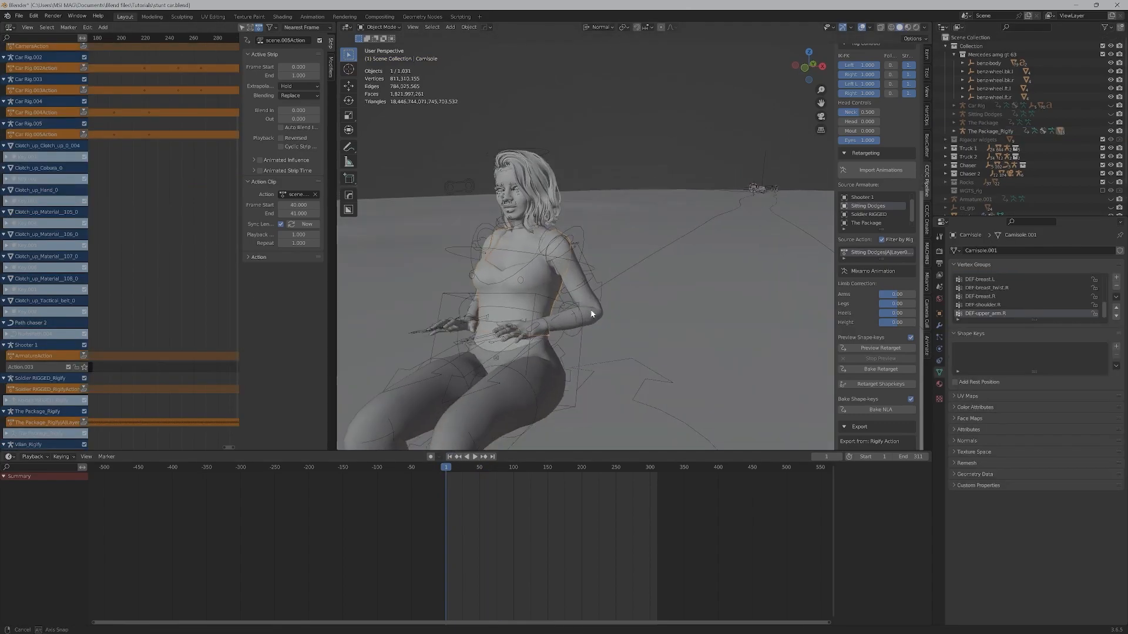
- Select The Package_Rigify rig and push its baked action down into a nonlinear animation strip
scroll(590, 312, down, 2)
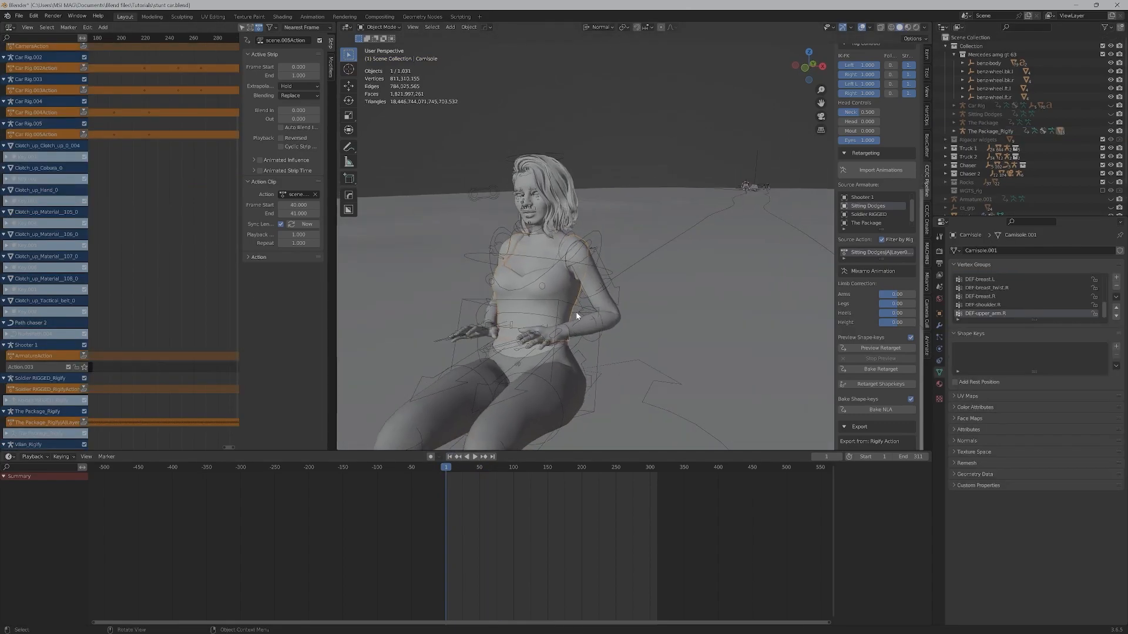
click(599, 239)
scroll(602, 241, down, 2)
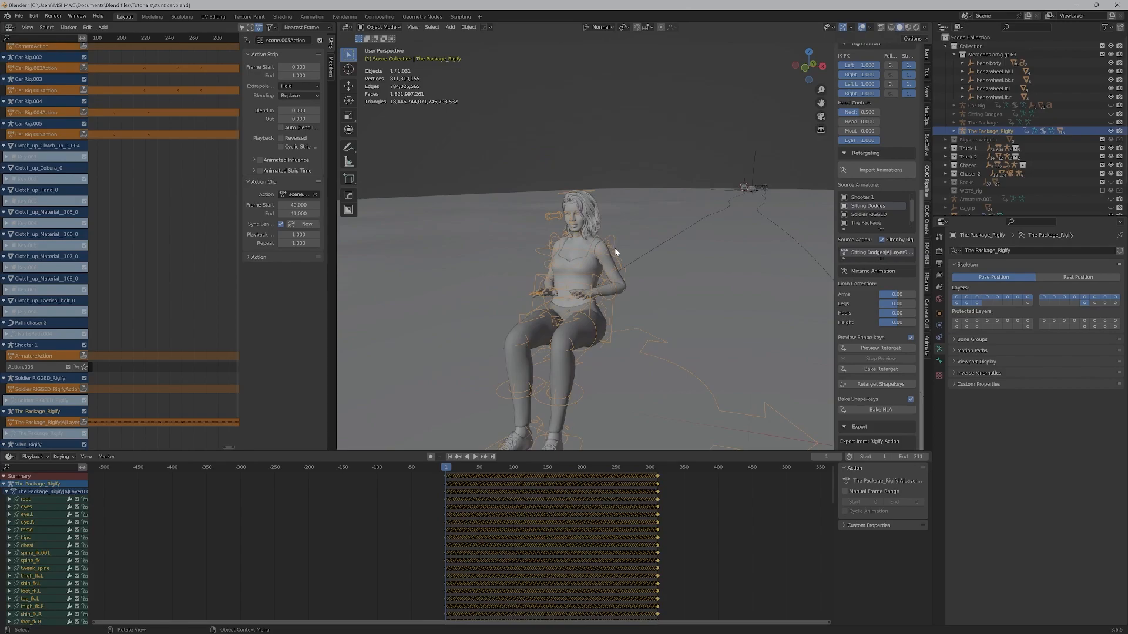
scroll(616, 253, down, 3)
middle_drag(616, 252, 569, 252)
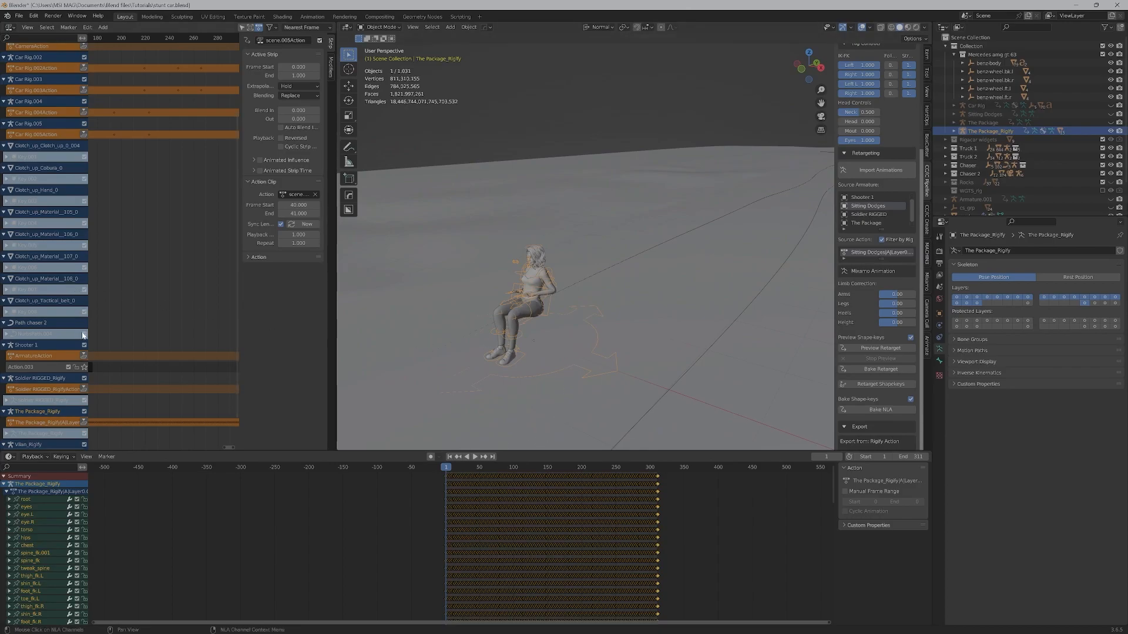
scroll(100, 379, down, 2)
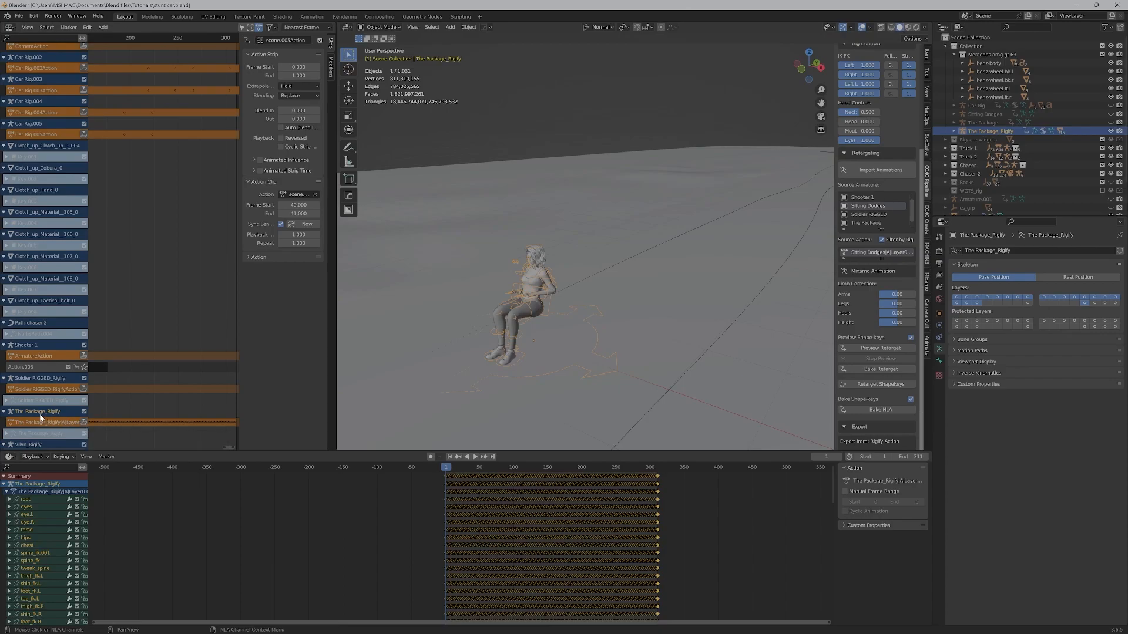
click(83, 422)
scroll(167, 400, down, 3)
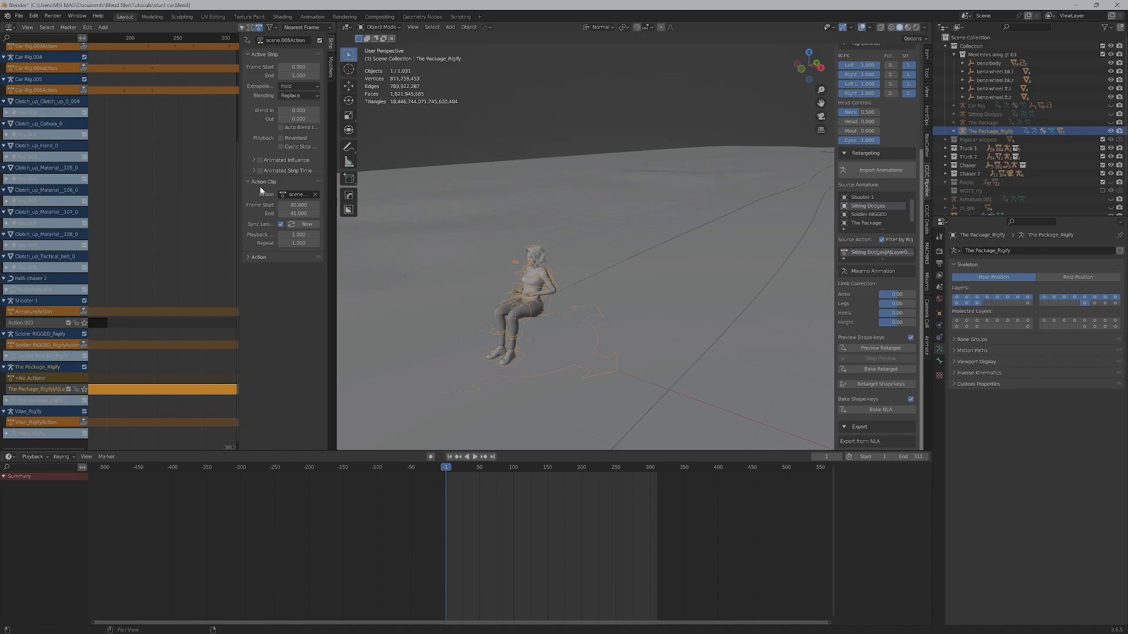
- Set the active animation strip's blending mode to Combine
click(318, 96)
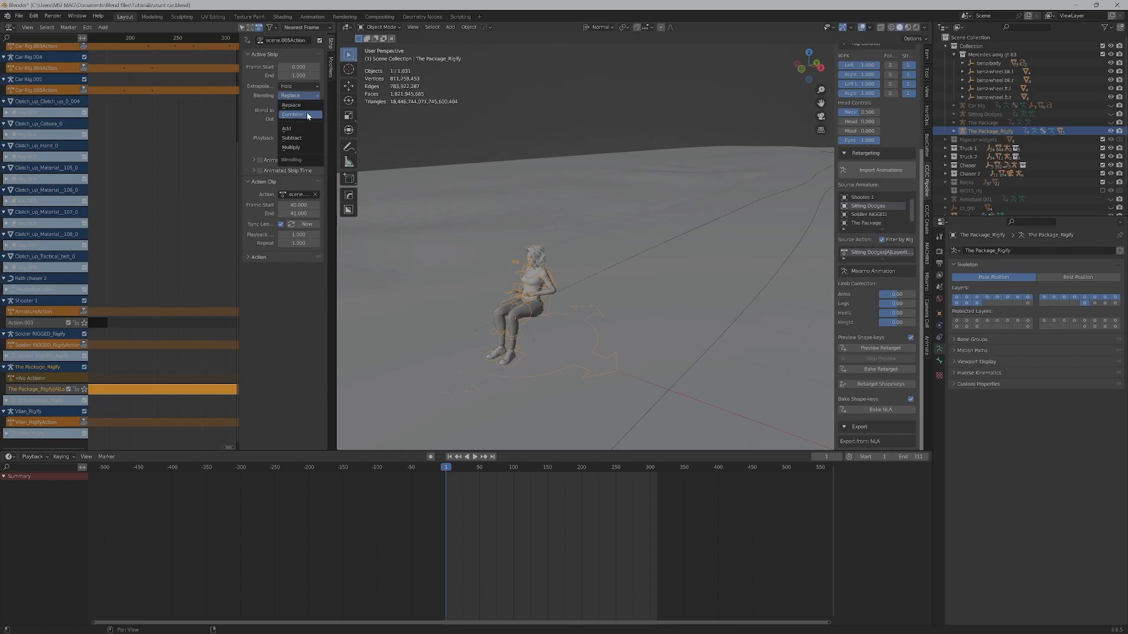
click(307, 115)
- Move The Package_Rigify rig from its spot on the ground over to the Mercedes in top view
key(KP_7)
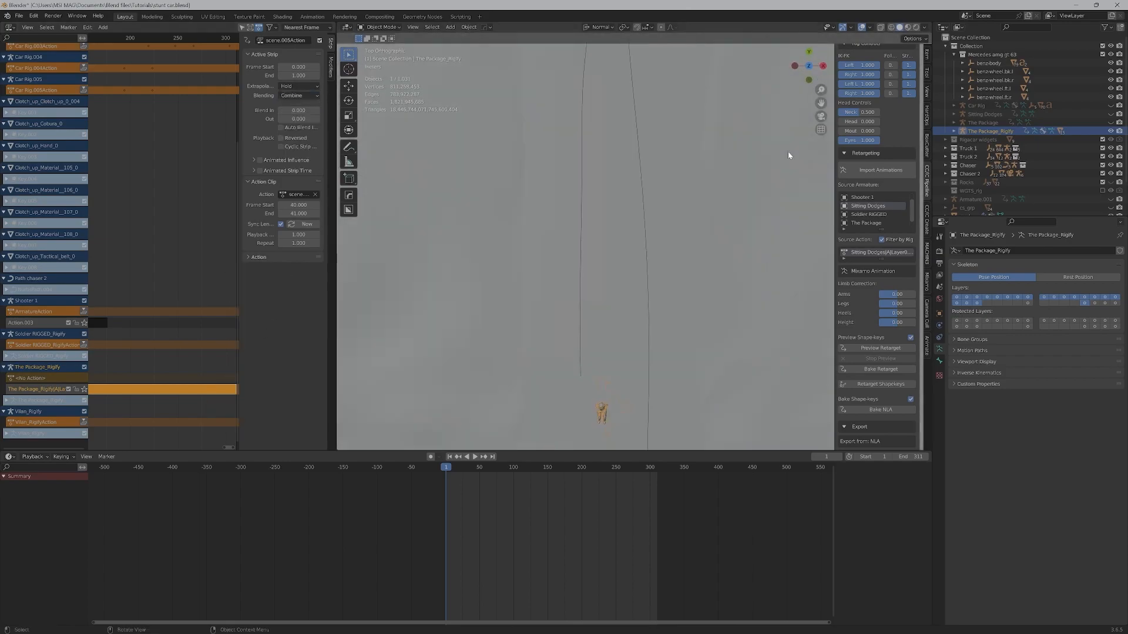
scroll(679, 200, up, 5)
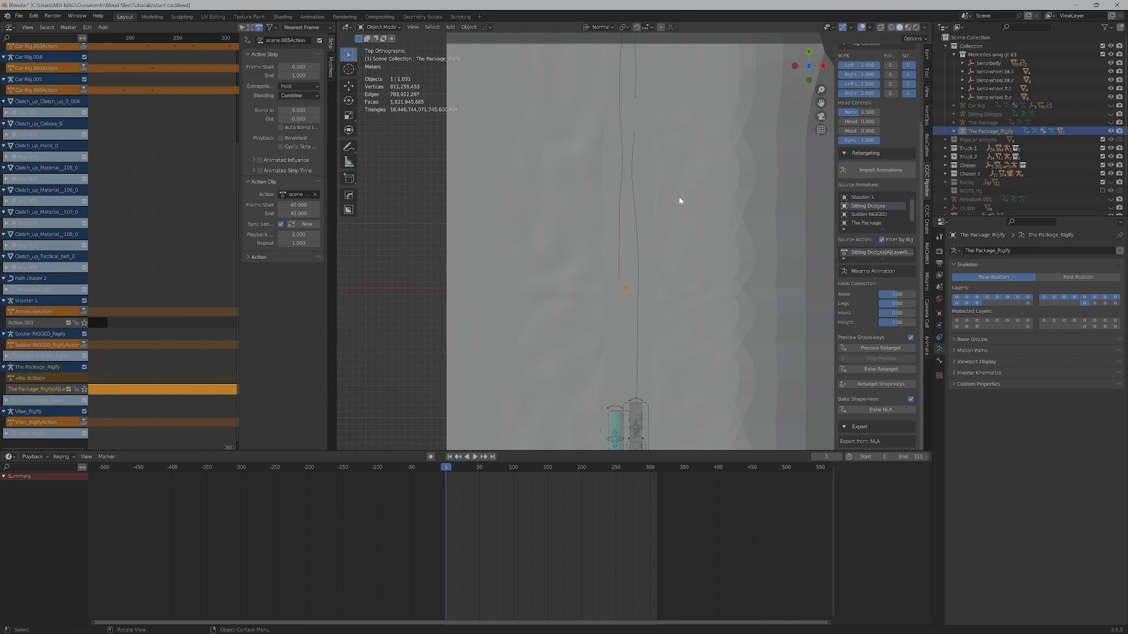
key(g)
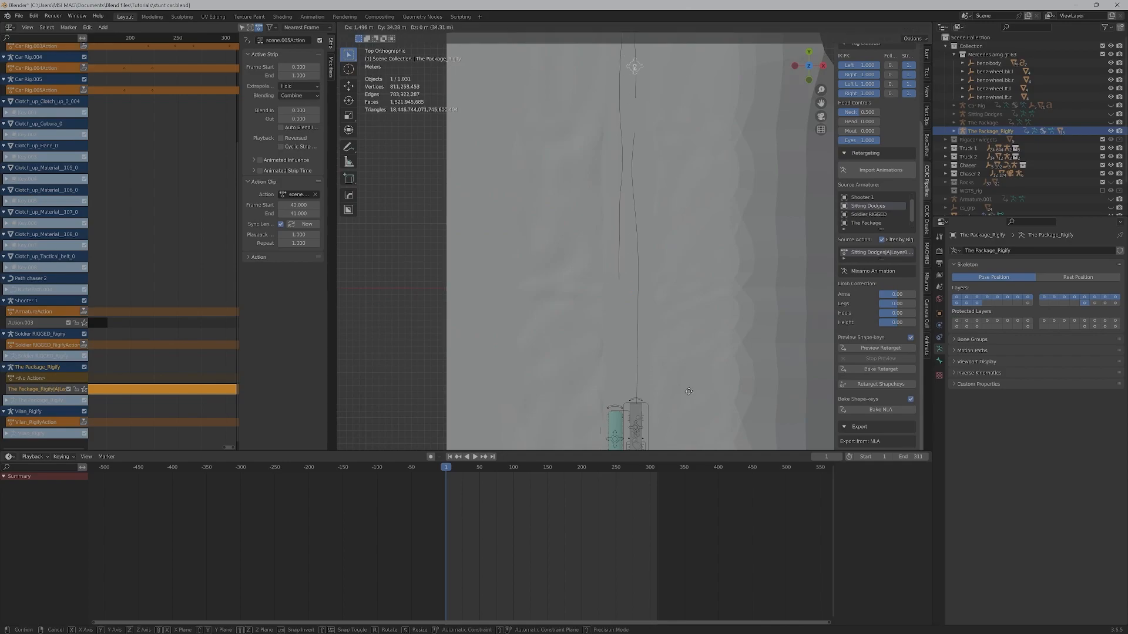
click(688, 390)
- Move the character rig about 0.5 m along X so it sits clear beside the car
shift+middle_drag(660, 179, 692, 226)
key(f)
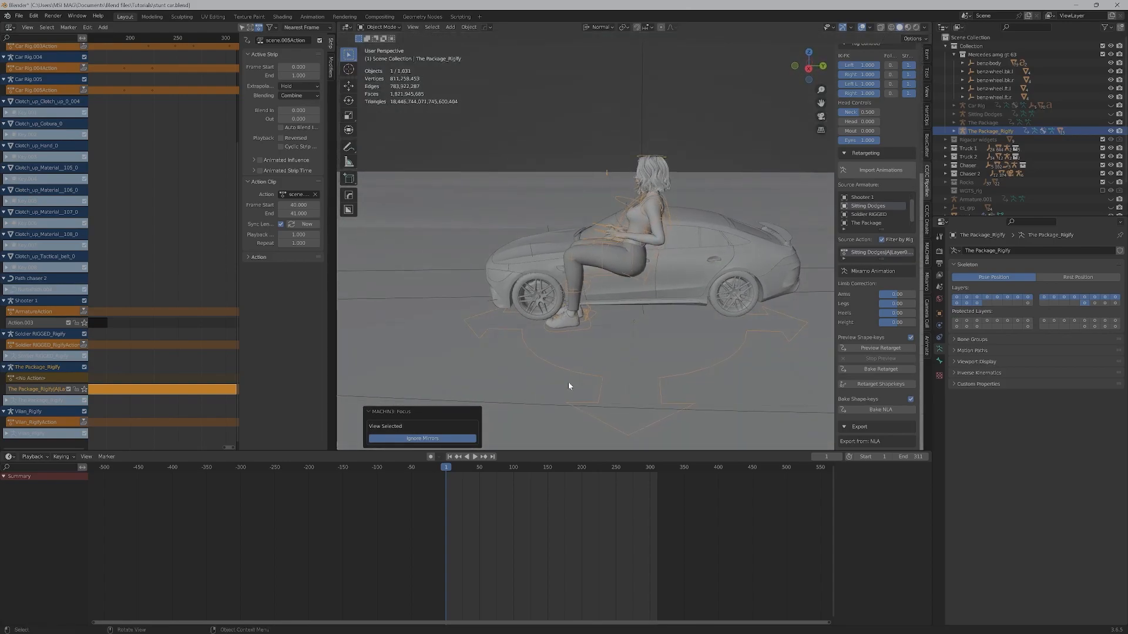
key(g)
key(x)
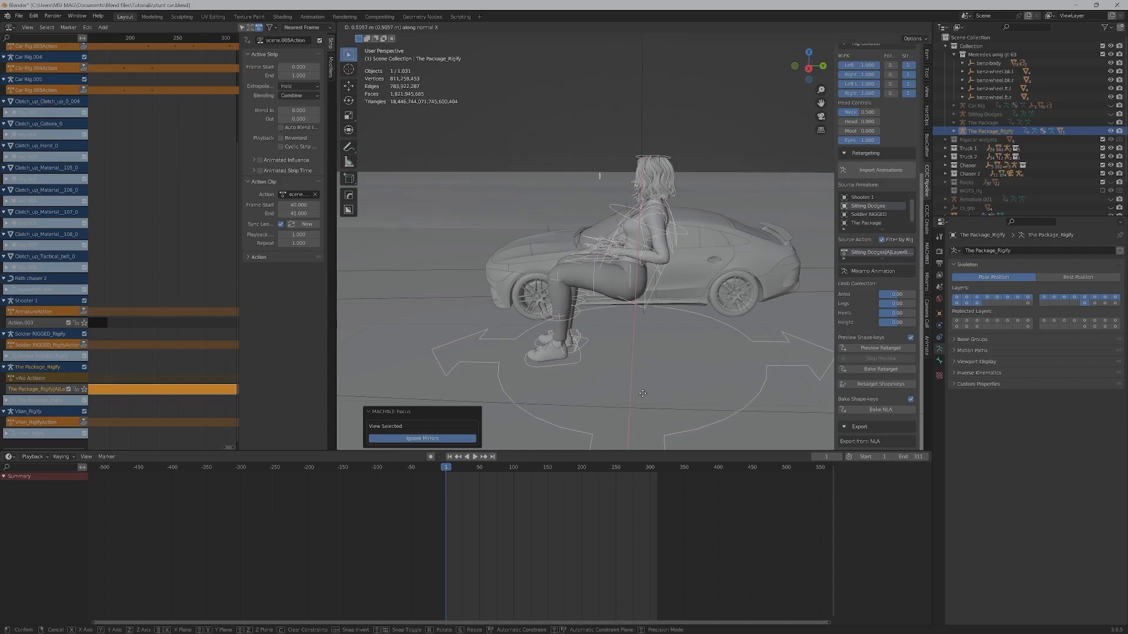
click(642, 397)
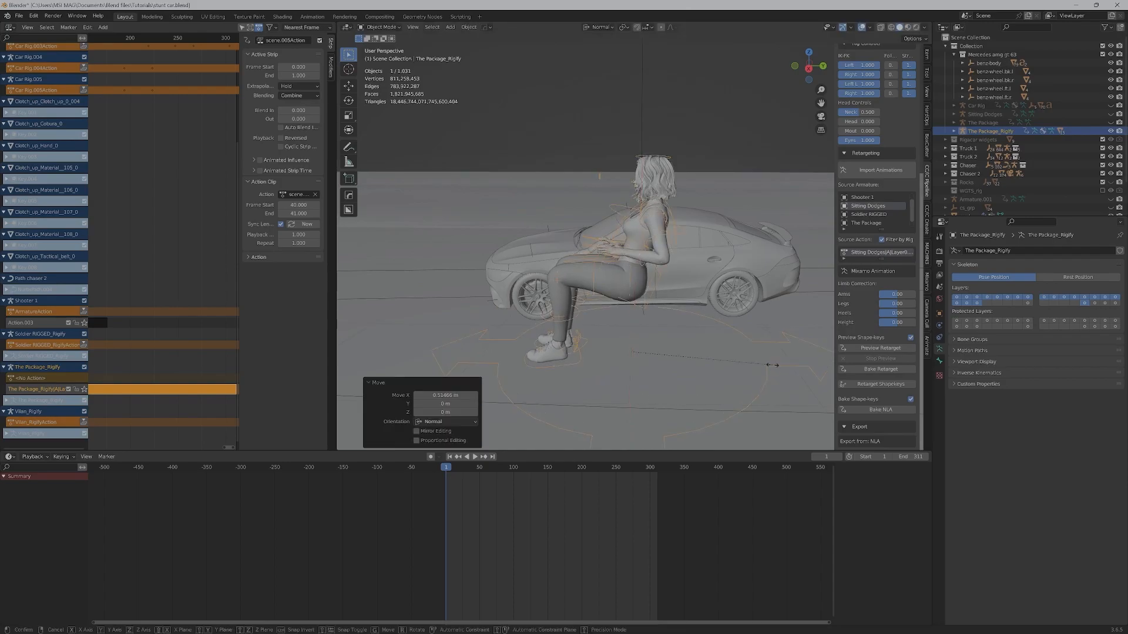
- Scale the rig down to about 0.6 and move it along Y beside the car's rear wheel
key(s)
click(702, 351)
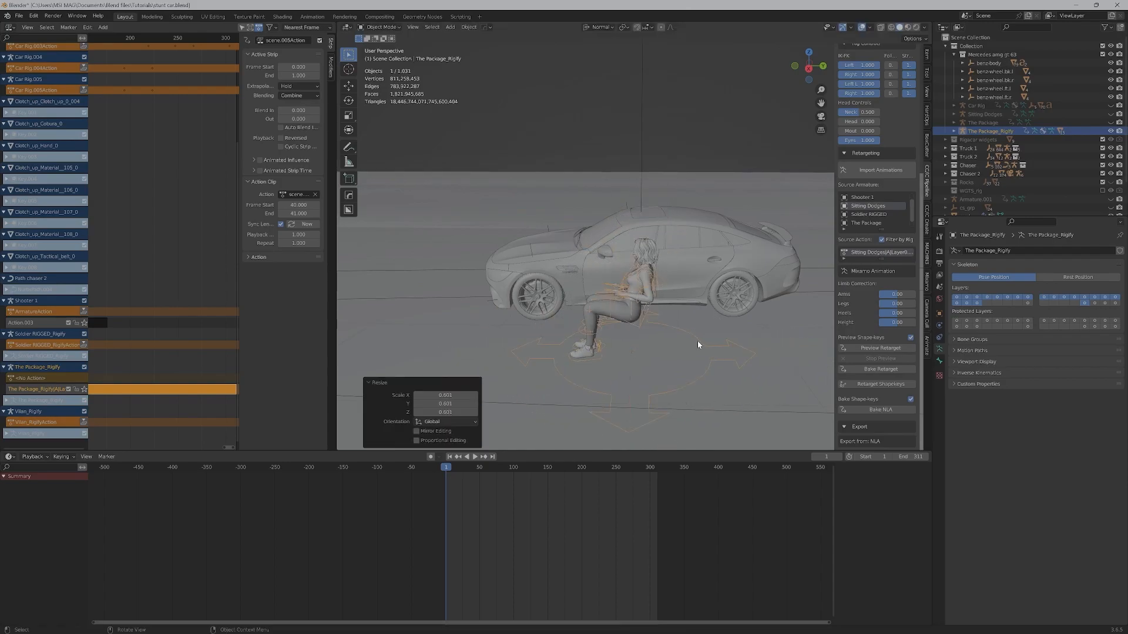
middle_drag(709, 333, 600, 316)
key(g)
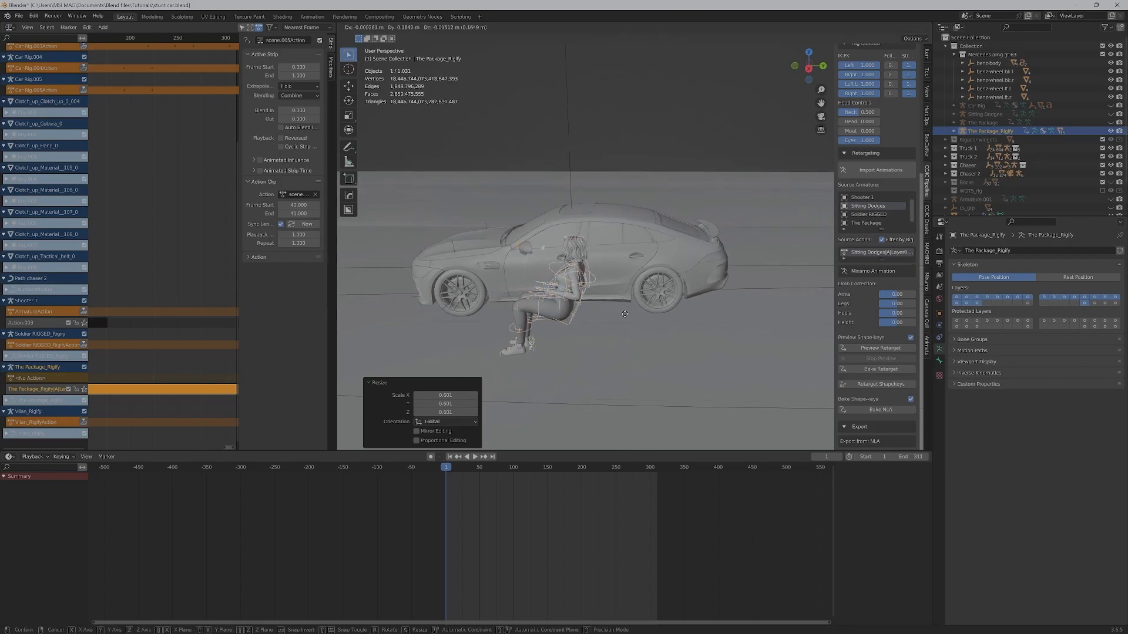
key(y)
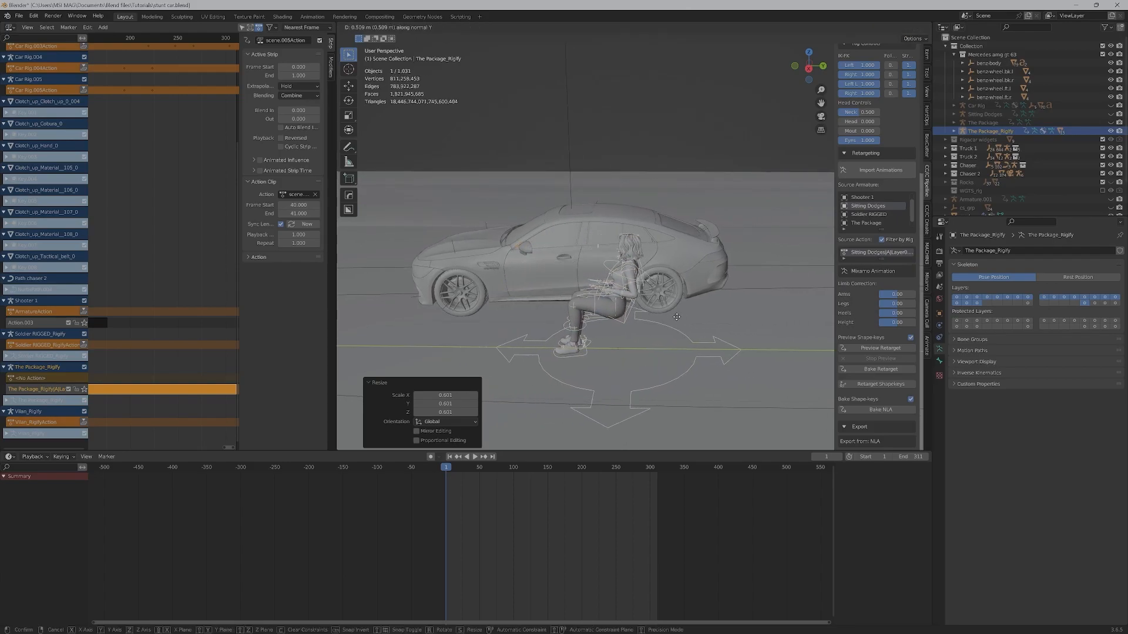
click(614, 264)
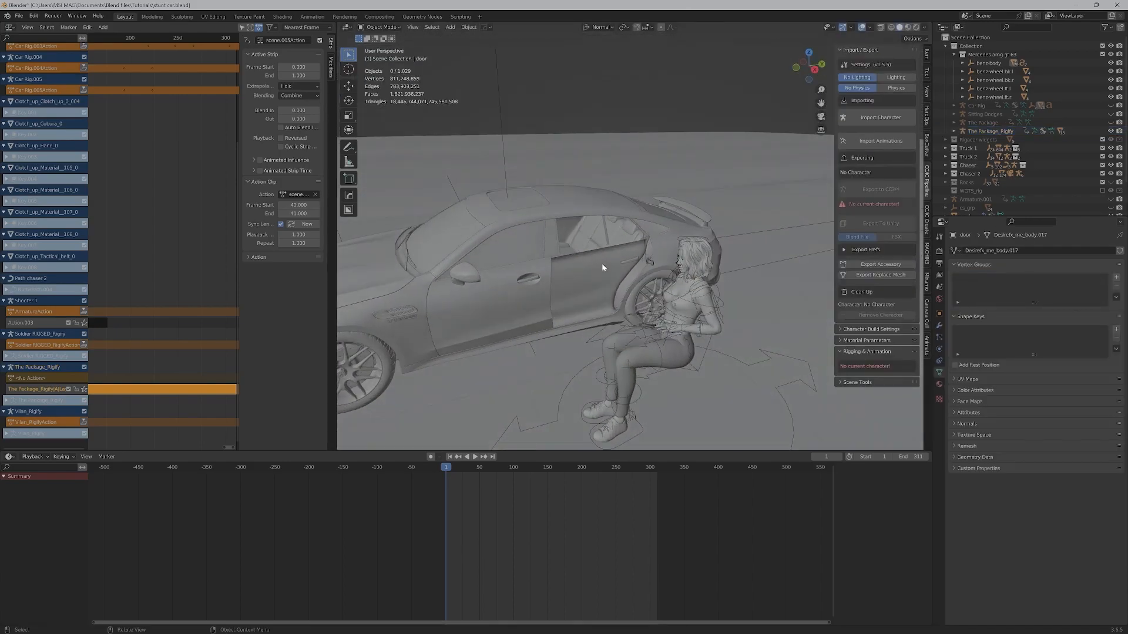
- Clear the rear door parts that block the view into the car and select the character rig again
middle_drag(601, 263, 736, 378)
click(625, 284)
click(738, 340)
- Move the rig about 1 m along X into the cabin and position it along Y over the rear seat
key(g)
key(x)
click(582, 341)
middle_drag(582, 341, 532, 274)
middle_drag(710, 254, 694, 235)
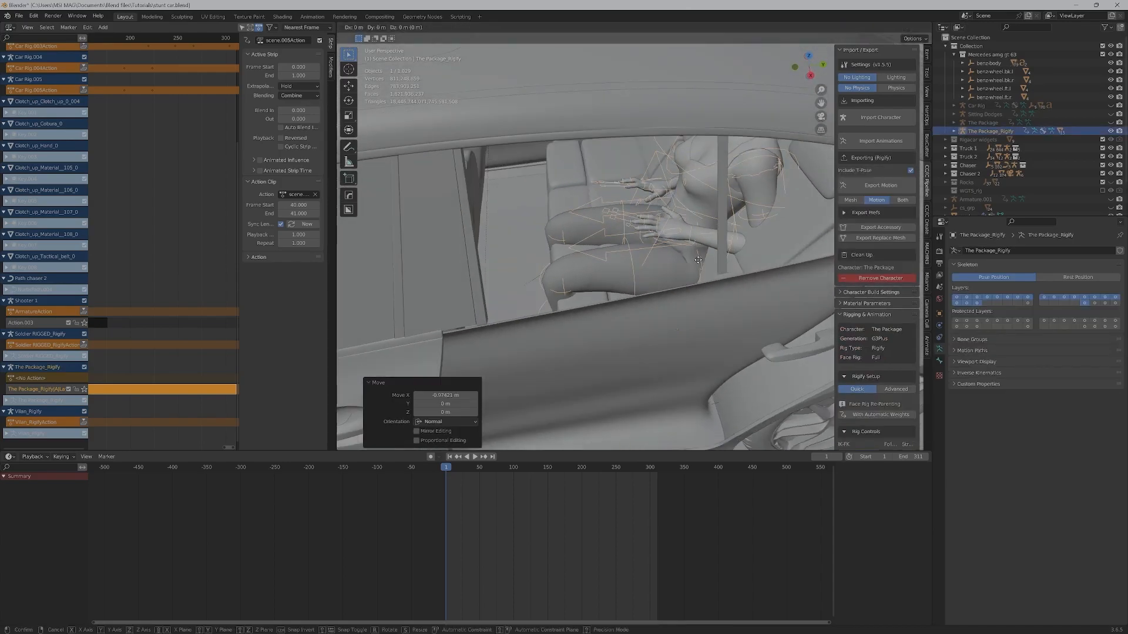
key(g)
key(y)
click(646, 217)
- Rescale the character rig to fit the cabin and adjust its height along Z
scroll(636, 196, down, 4)
middle_drag(635, 196, 720, 217)
key(s)
click(757, 215)
scroll(611, 239, up, 4)
key(g)
key(z)
click(680, 205)
- Fine-tune the rig's scale and correct its height along Z on the rear seat
key(s)
click(732, 195)
scroll(717, 221, up, 2)
key(g)
key(z)
click(720, 208)
key(g)
key(z)
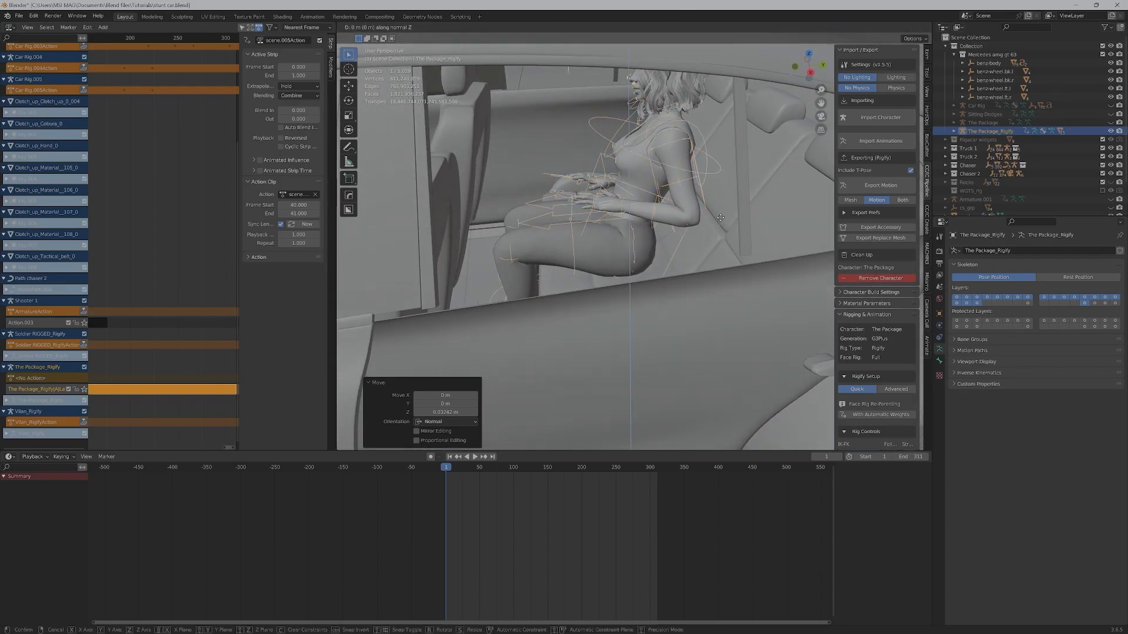
click(720, 236)
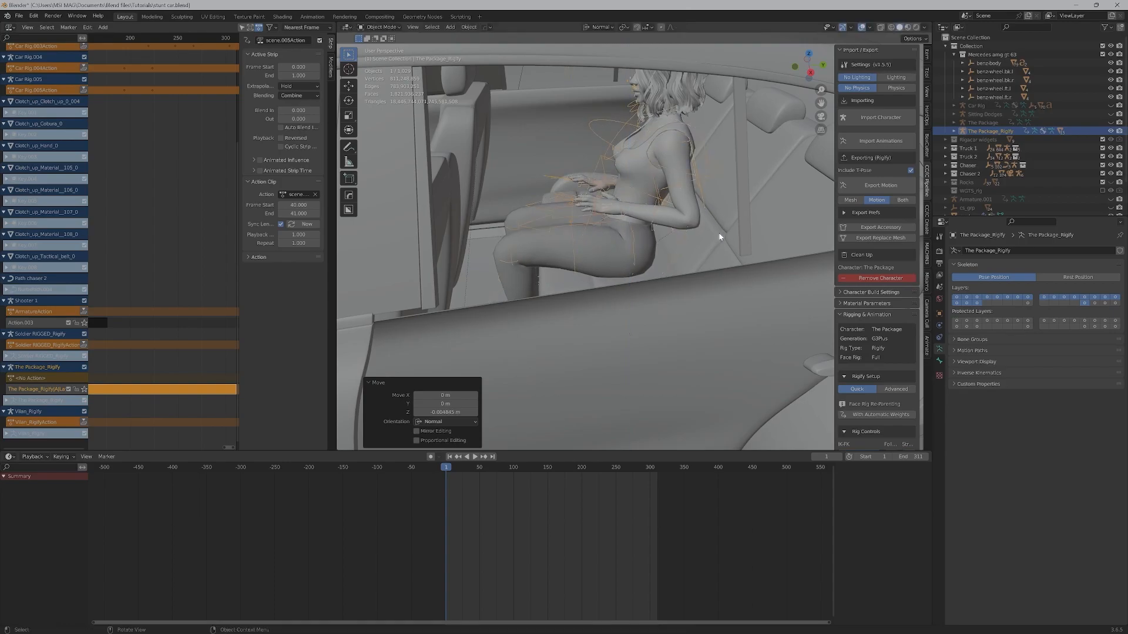
- Nudge the rig along Y in two small moves to seat the character on the rear bench
key(g)
key(y)
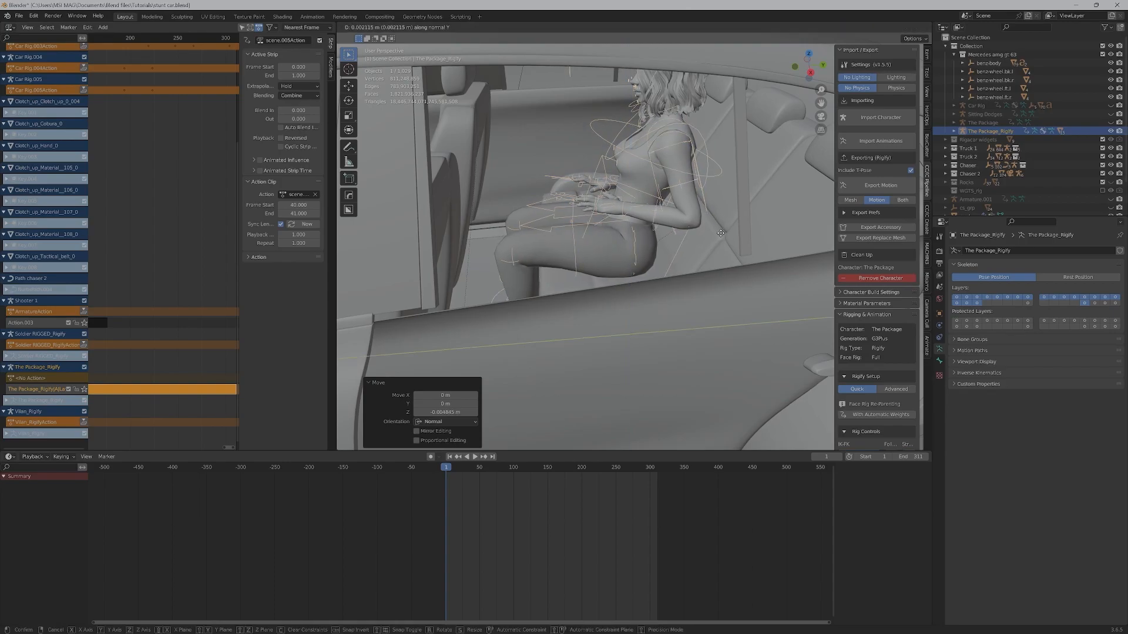
click(730, 232)
middle_drag(728, 234, 688, 237)
key(g)
key(y)
click(673, 220)
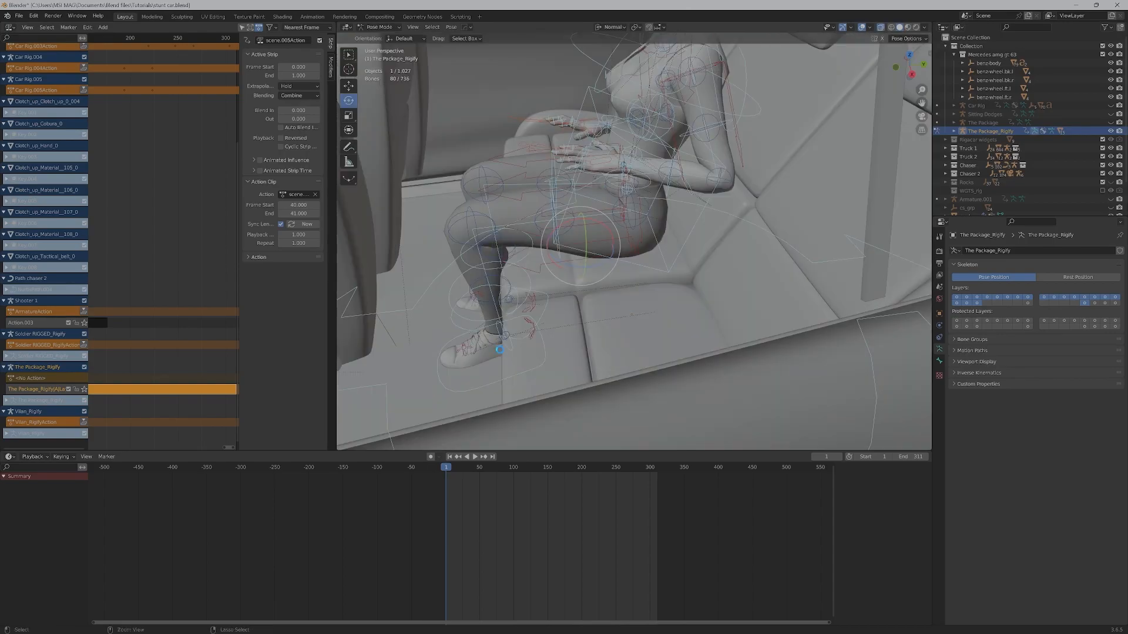
- Save the file and select the left foot's IK control in Pose Mode
key(ctrl+s)
click(439, 381)
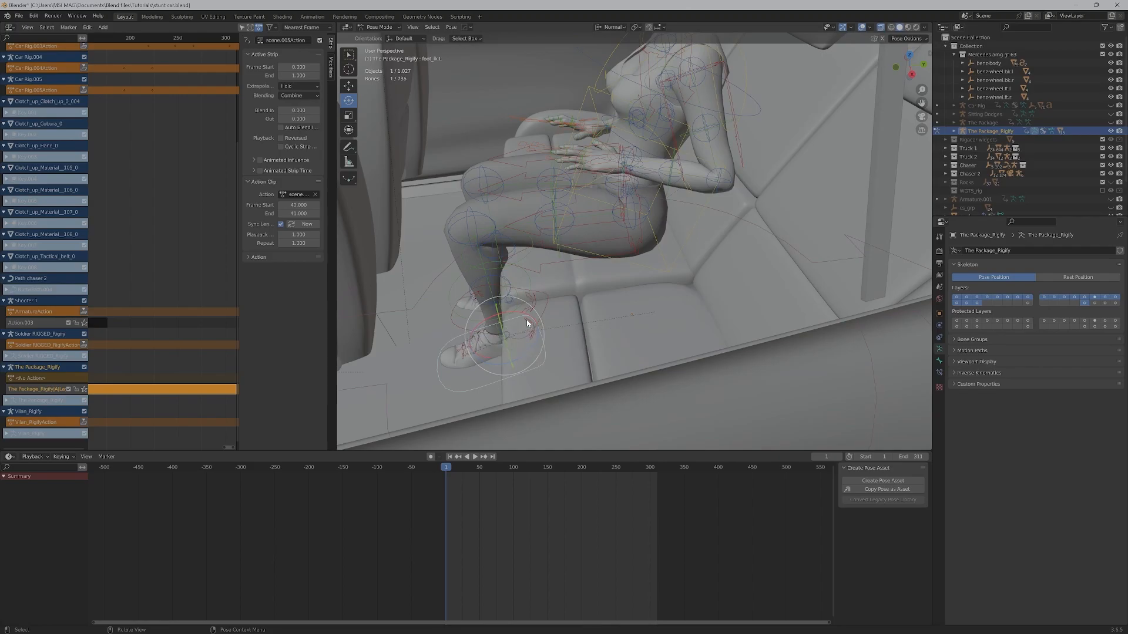
middle_drag(531, 320, 541, 316)
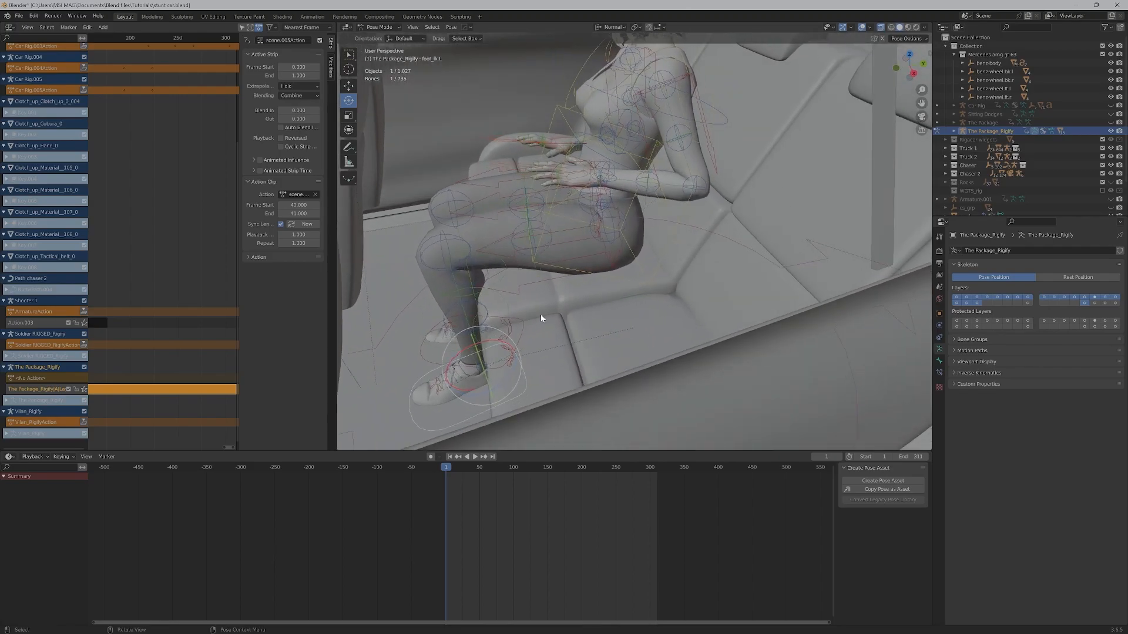
- Try to move the left foot's IK control, once along its Z axis and once freely
key(g)
key(z)
key(z)
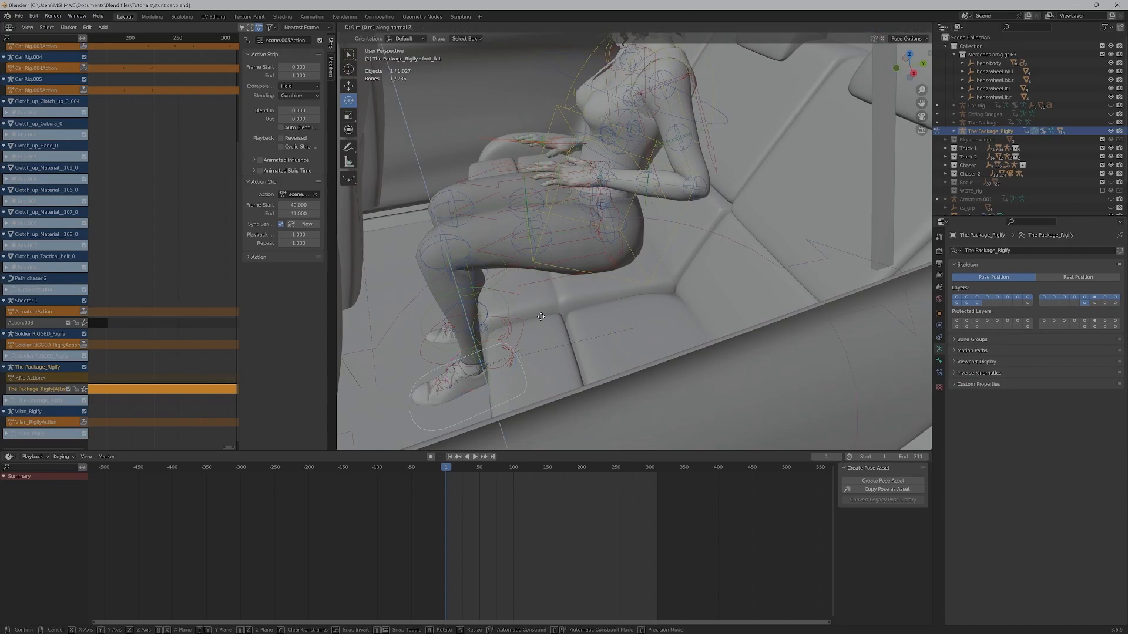
click(536, 310)
middle_drag(535, 356, 626, 289)
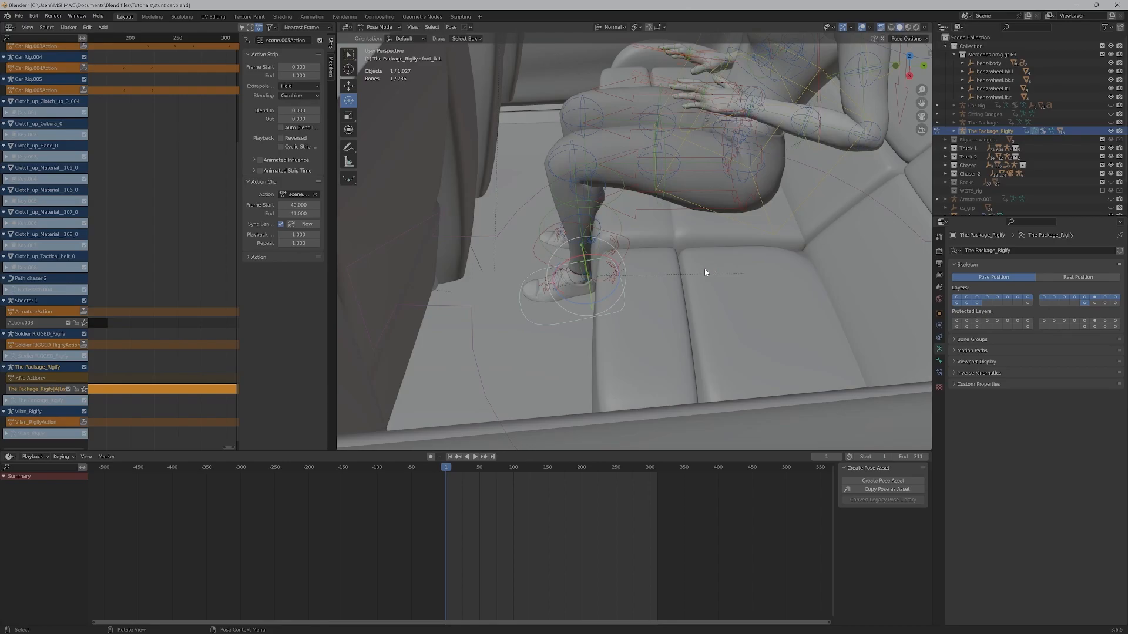
key(g)
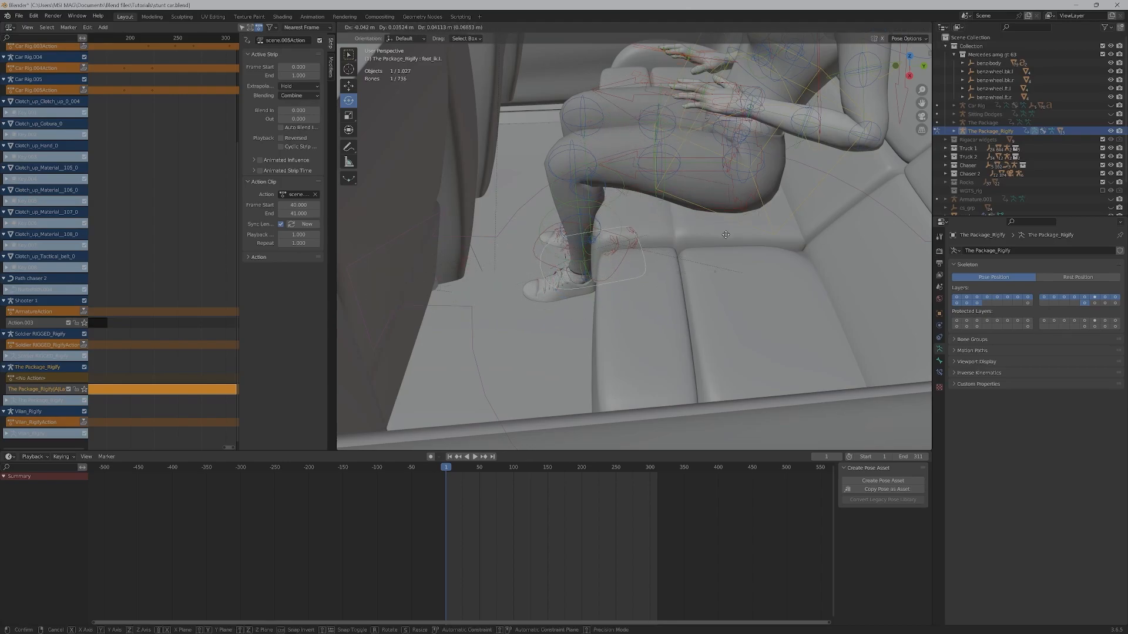
click(764, 255)
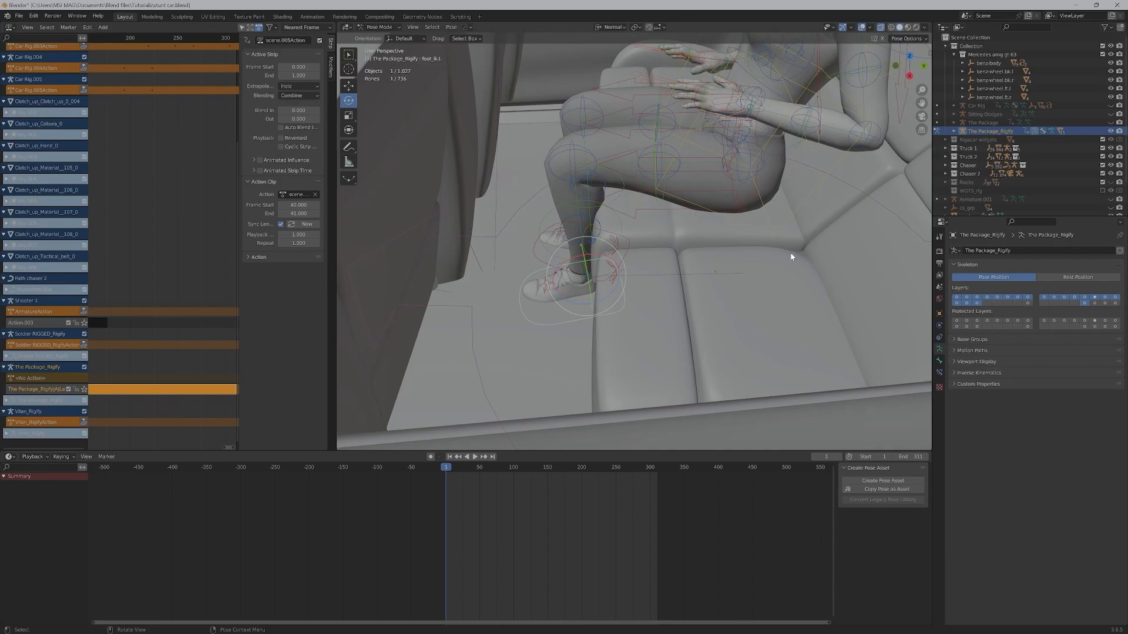
- Hide the arm FK, right arm tweak, leg FK, leg tweak and root rig layers, keeping both leg IK layers shown
key(n)
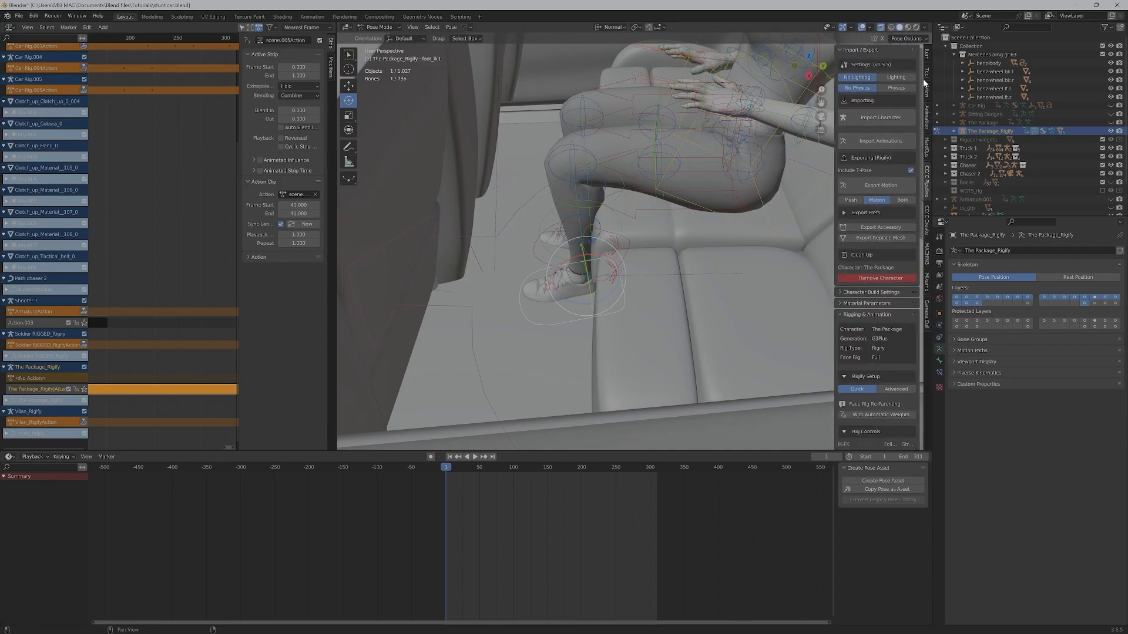
click(927, 57)
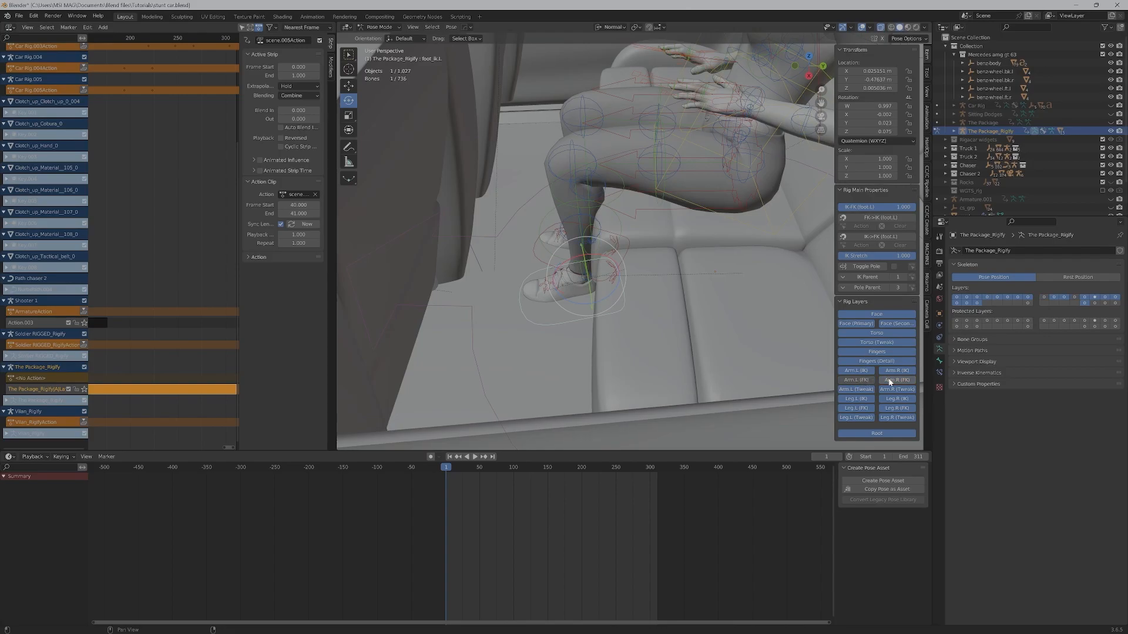
click(857, 399)
drag(870, 220, 874, 195)
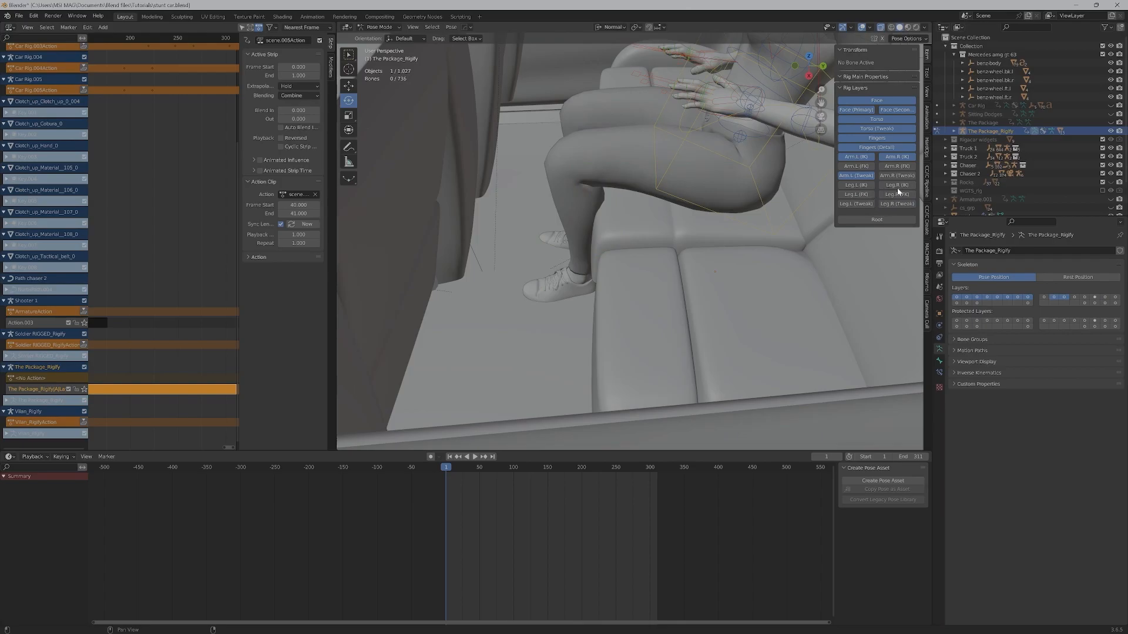
click(860, 187)
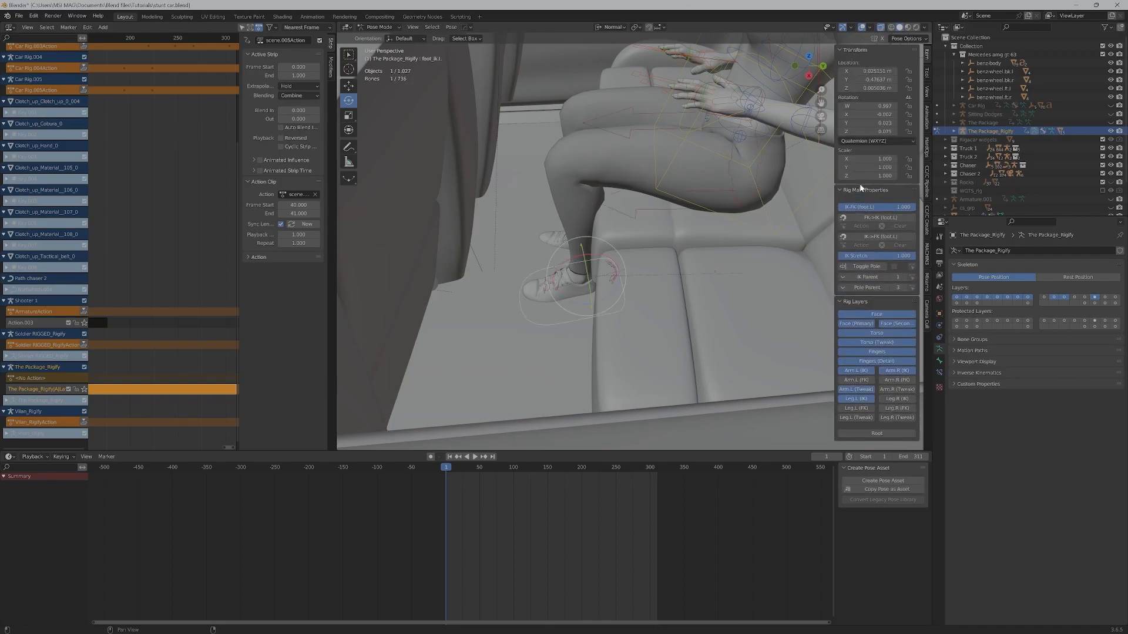
click(894, 400)
- Hide the left arm tweak, torso tweak and all face layers of the rig
click(855, 389)
click(881, 344)
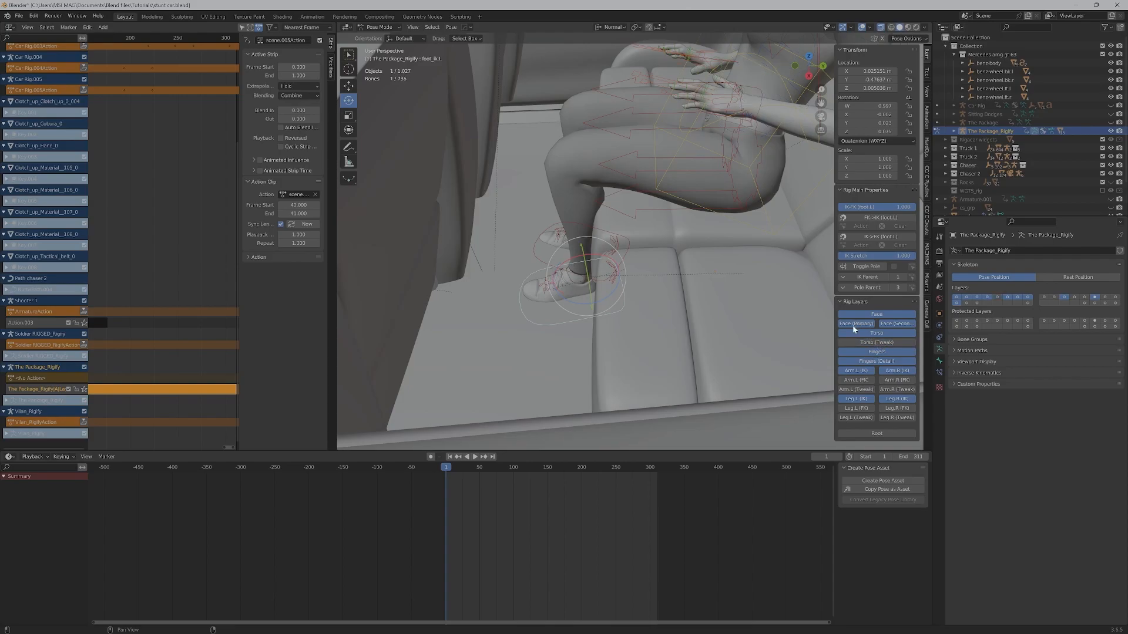
click(882, 323)
click(880, 315)
- Set the IK/FK switches of both arms and both legs to 0.000 in the character's rig controls
middle_drag(651, 251, 681, 242)
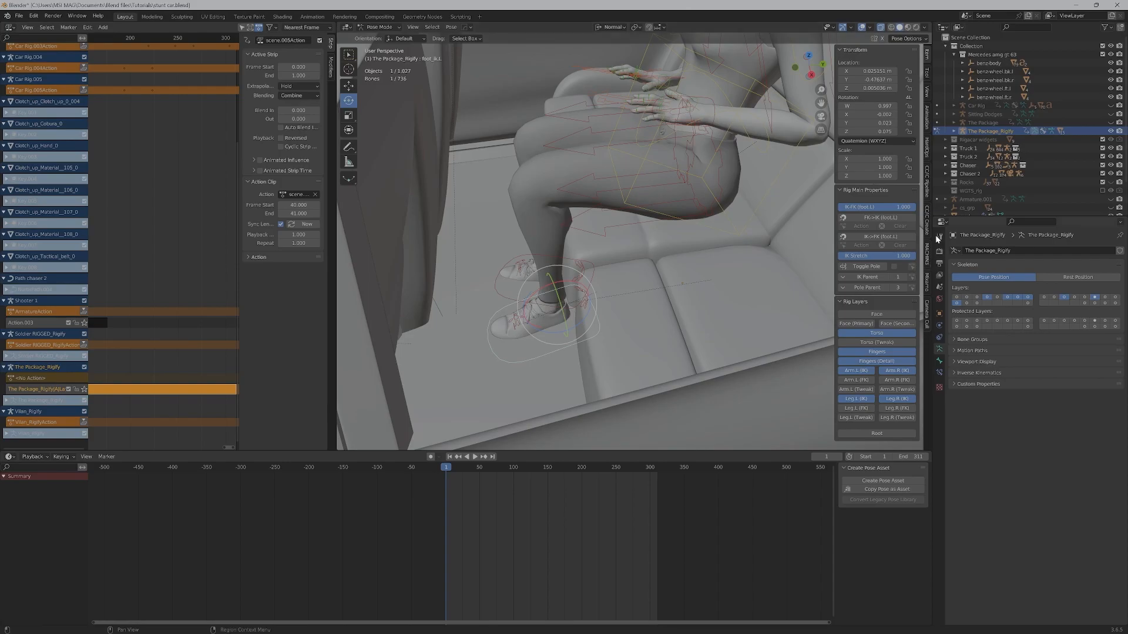
click(927, 186)
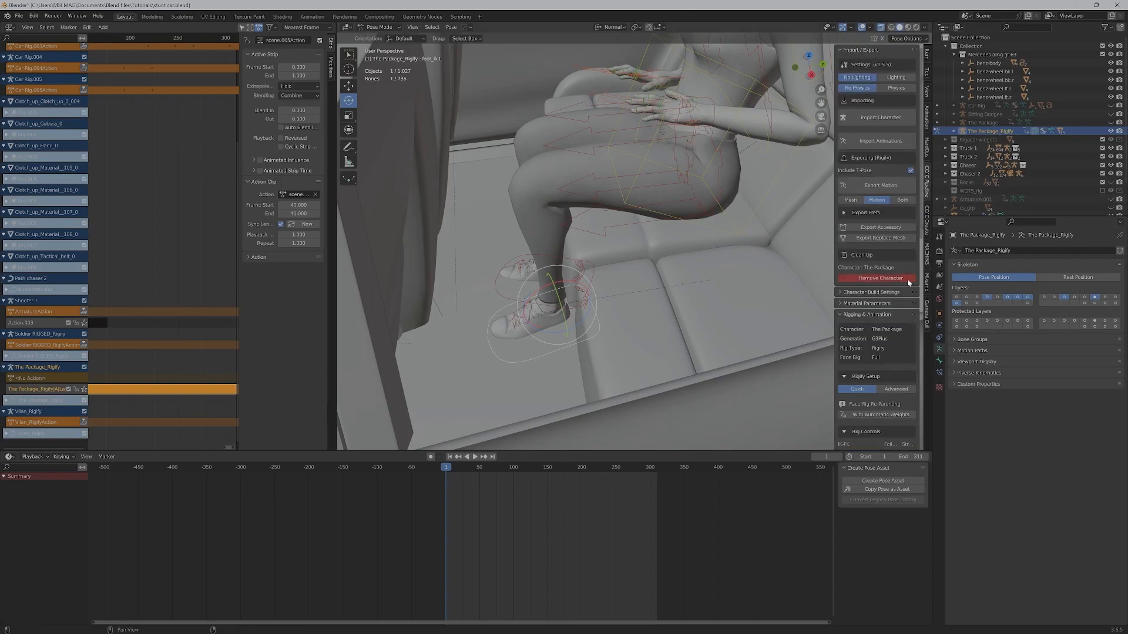
scroll(876, 369, down, 2)
scroll(876, 369, down, 2)
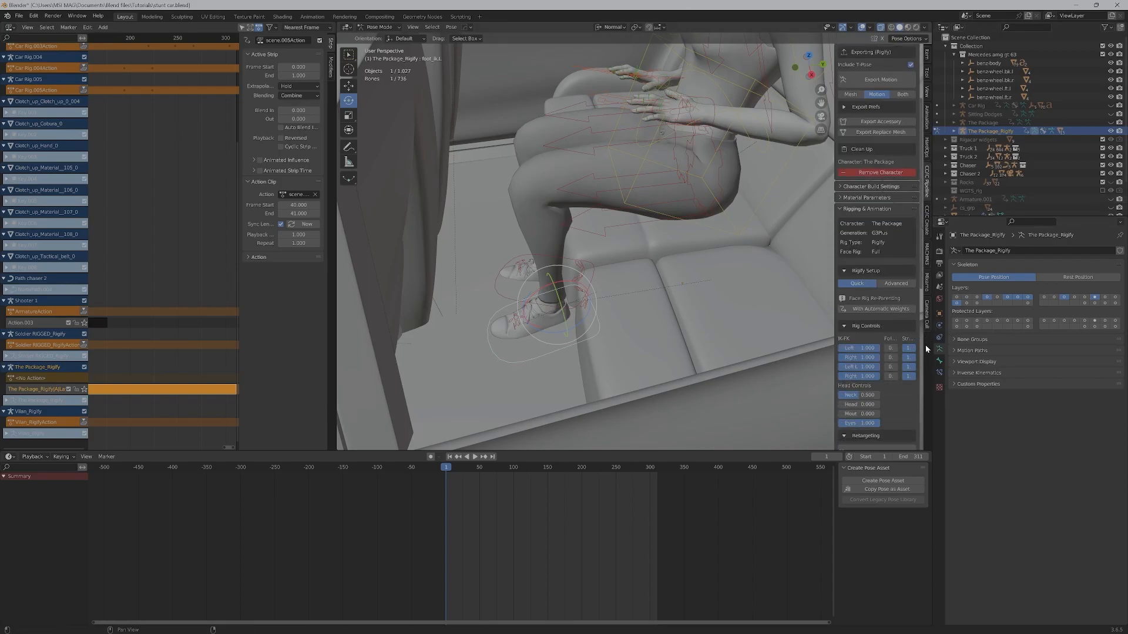
scroll(901, 411, down, 1)
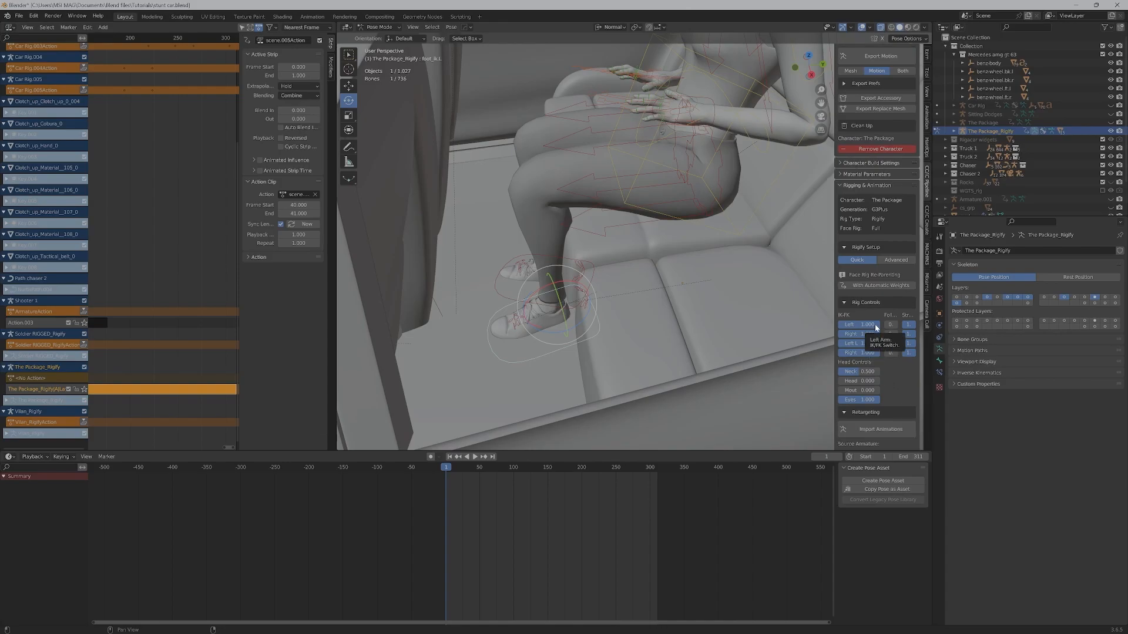
drag(876, 328, 846, 352)
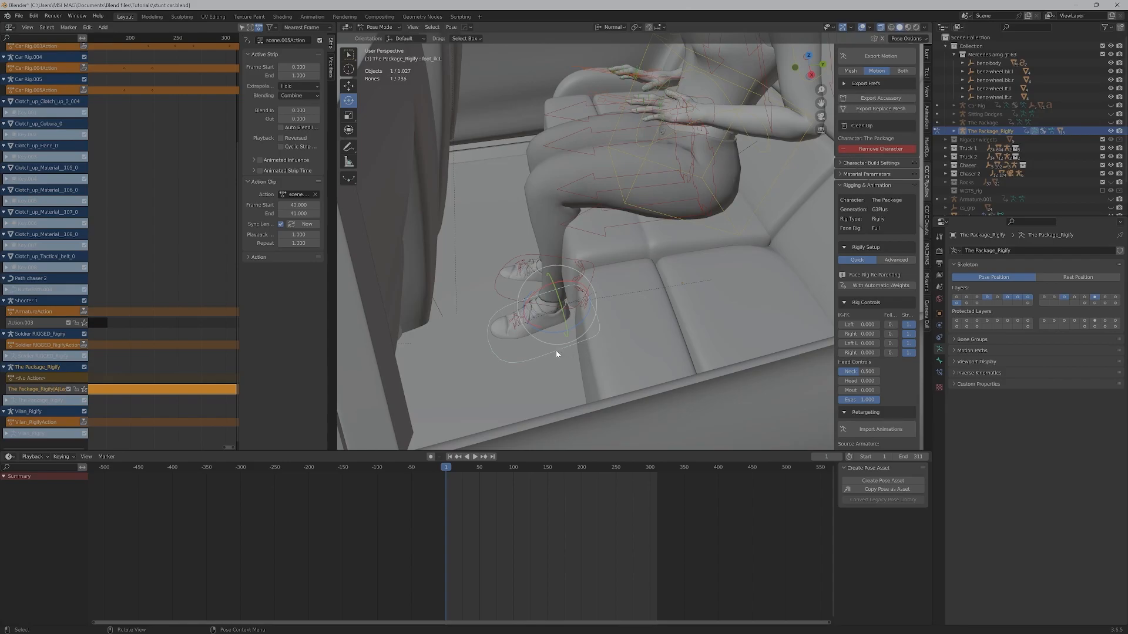
key(g)
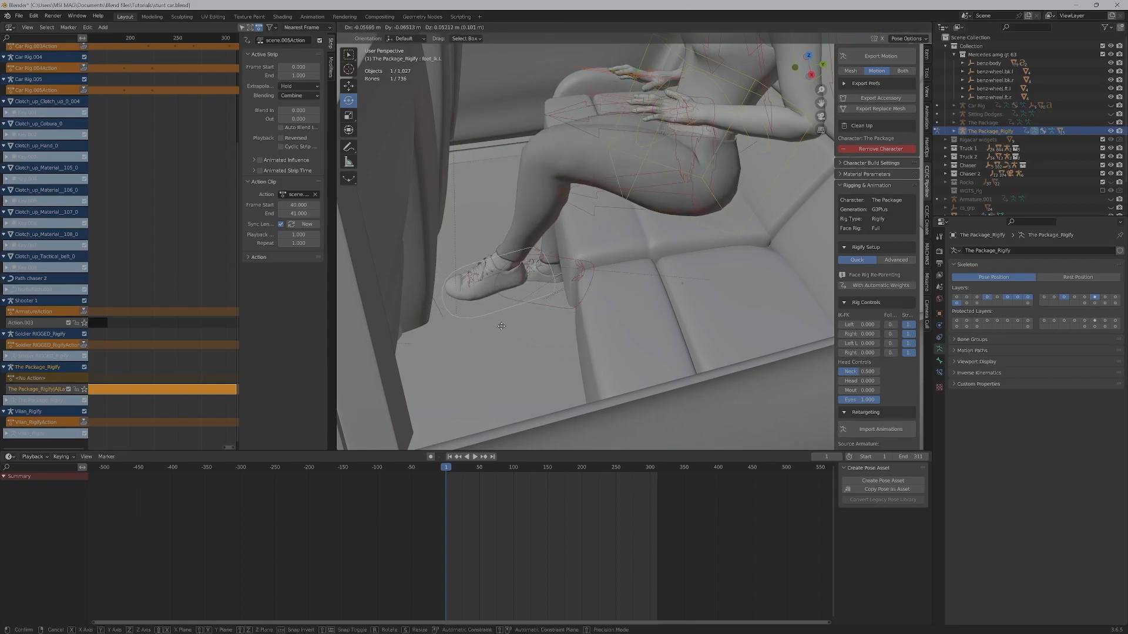
right_click(504, 327)
right_click(503, 327)
- Move the left foot's IK control about 0.02 m along its Z axis and about -0.085 m along its Y axis
middle_drag(537, 327, 557, 306)
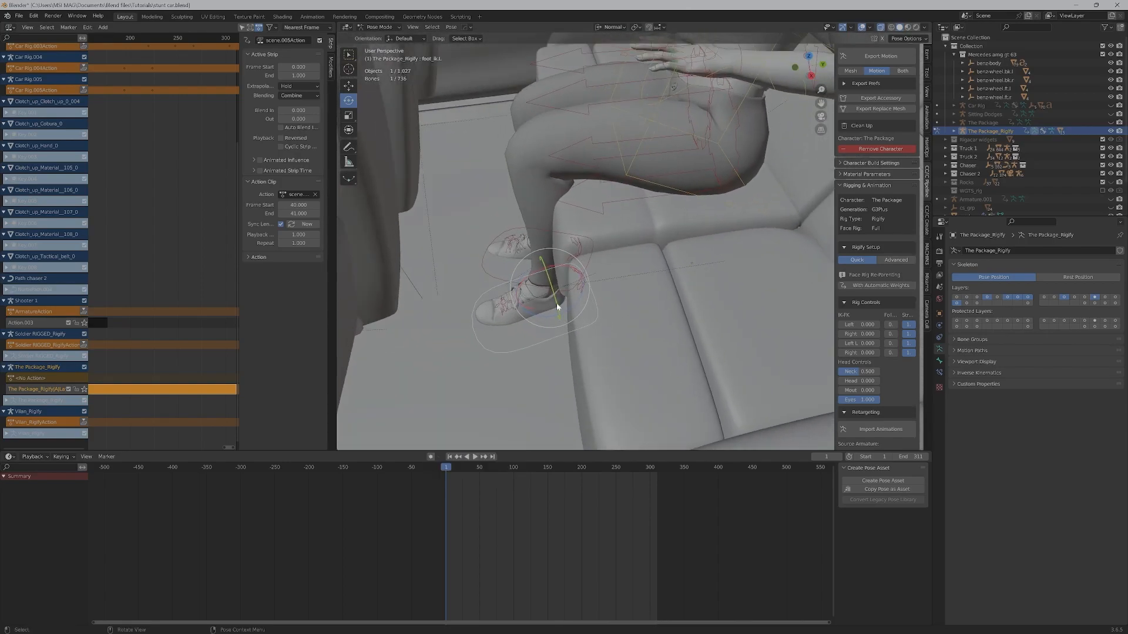
key(g)
key(z)
key(z)
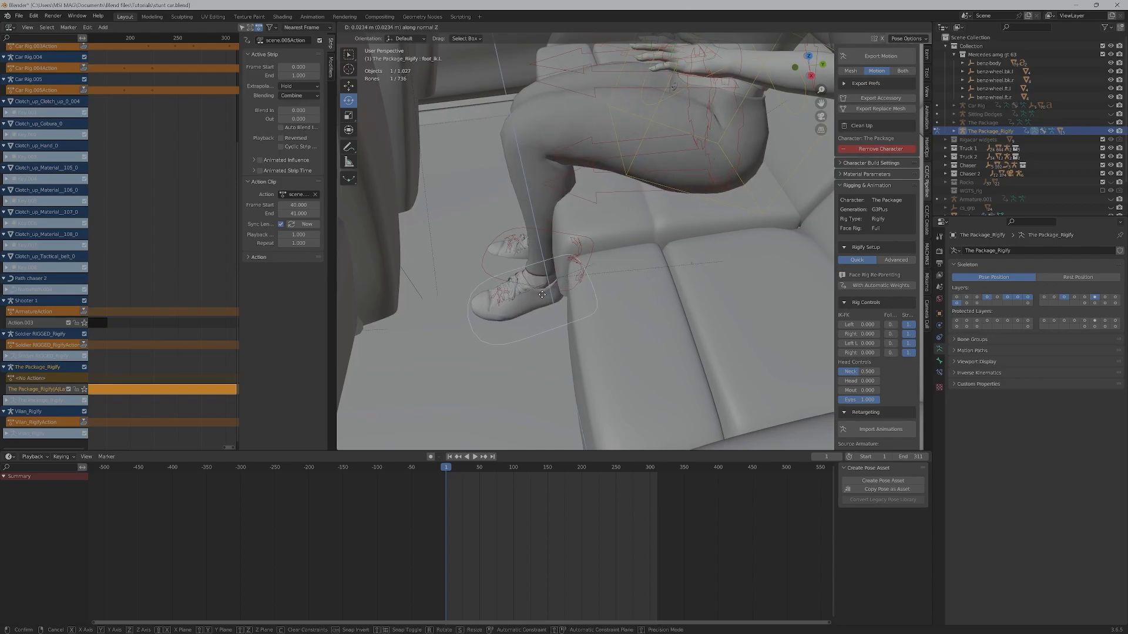
click(548, 302)
key(g)
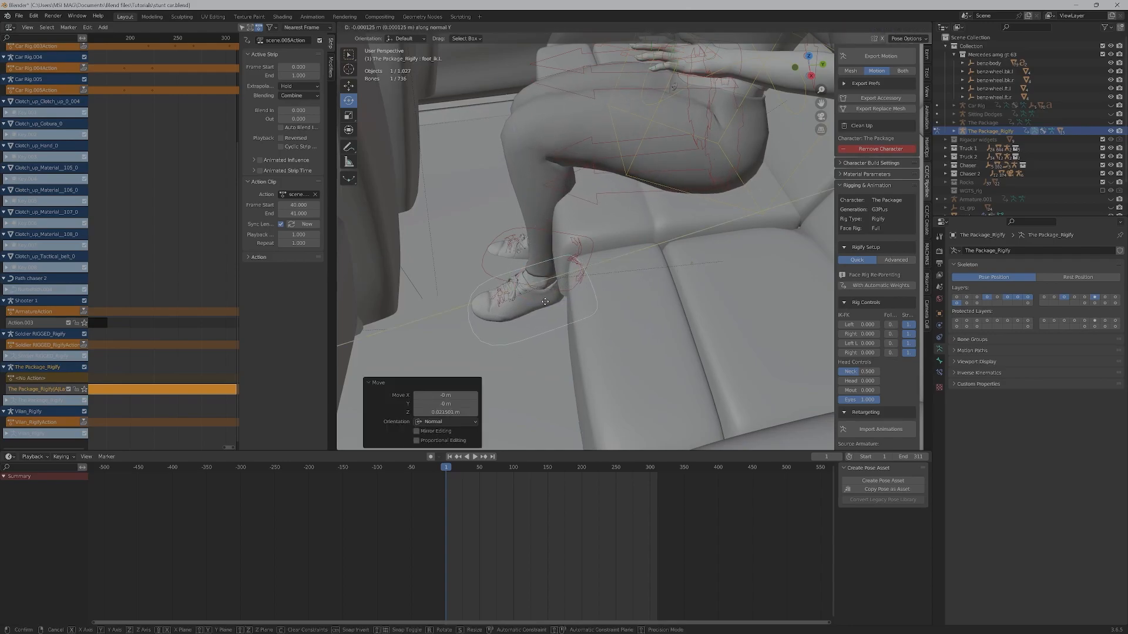
key(y)
key(y)
click(501, 307)
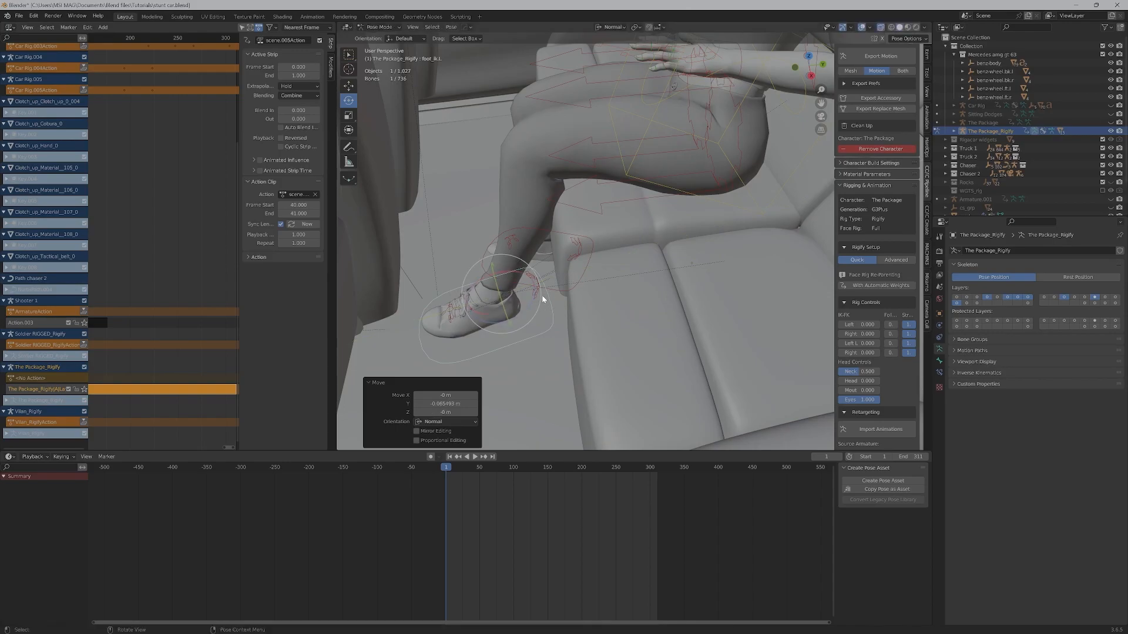
- Shift the left foot's IK control back toward the seat along its Y axis
scroll(563, 294, up, 3)
scroll(558, 297, down, 3)
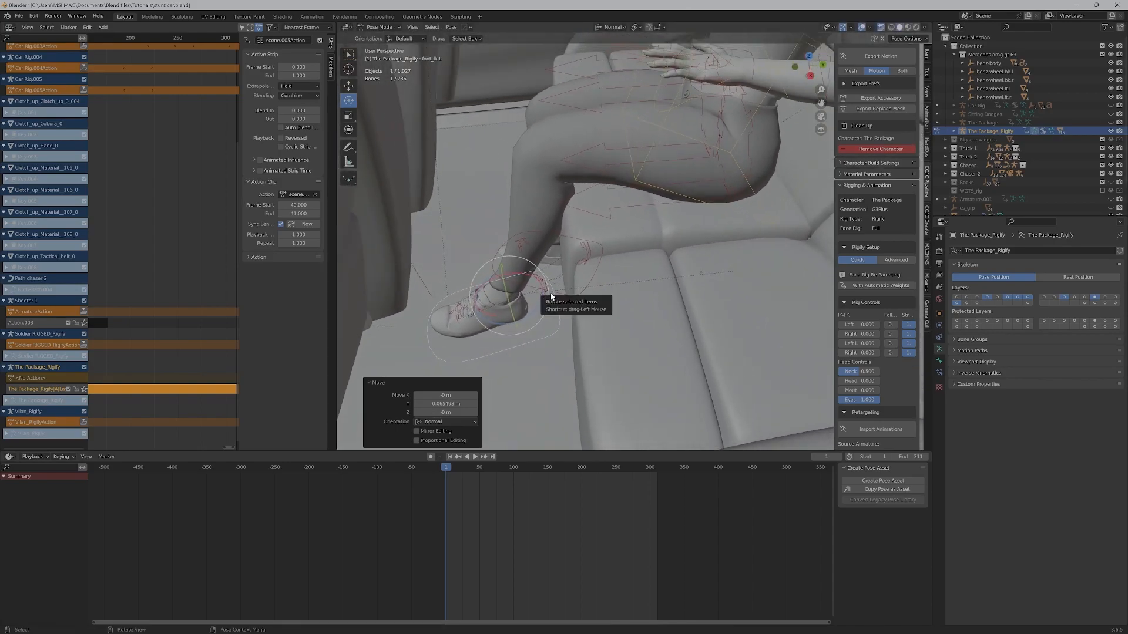
key(g)
key(y)
key(y)
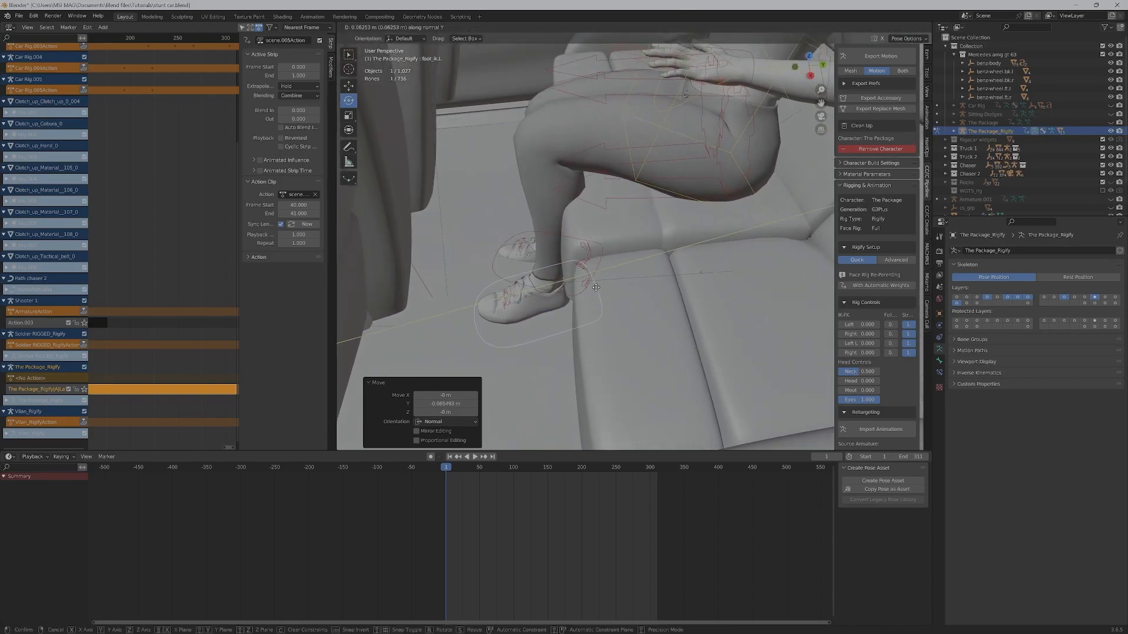
click(562, 269)
- Play the animation to check whether the seated character follows the car, and return to the first frame
middle_drag(563, 269, 633, 227)
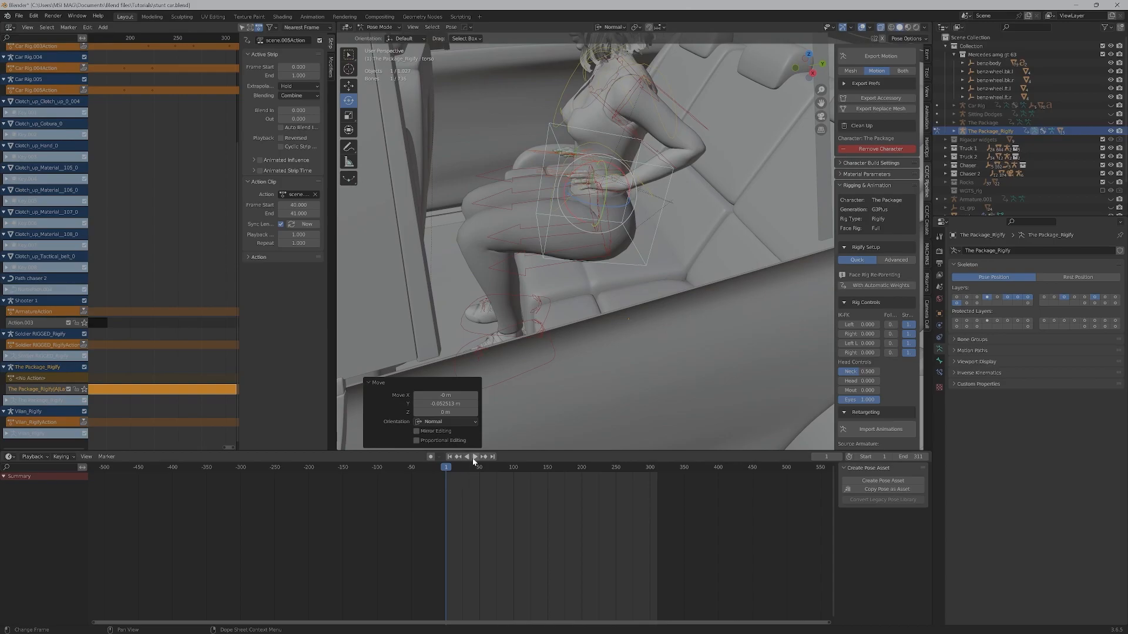
click(475, 457)
click(475, 457)
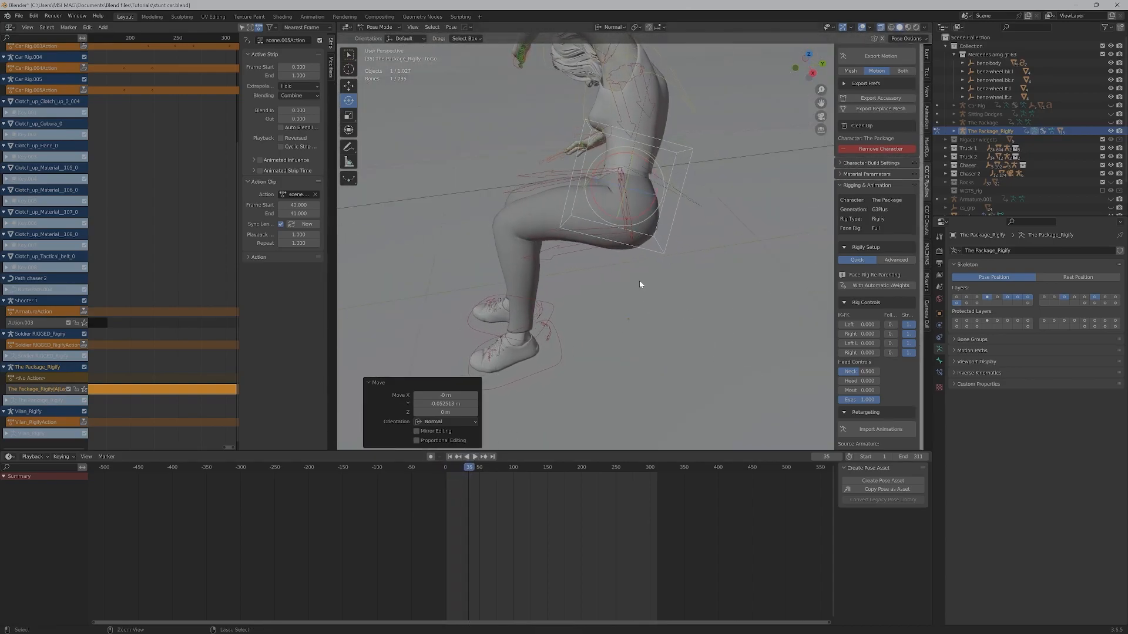
key(shift+Left)
- Switch the character's rig to Object Mode and parent it to the car interior with Object (Keep Transform)
middle_drag(664, 241, 652, 231)
key(ctrl+Tab)
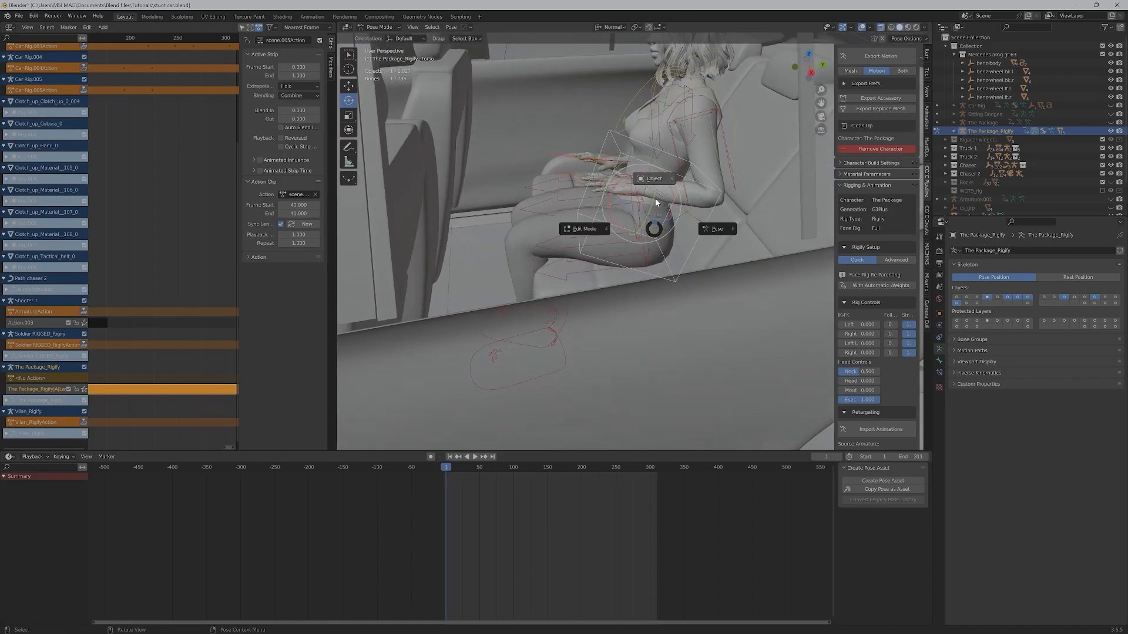
click(653, 179)
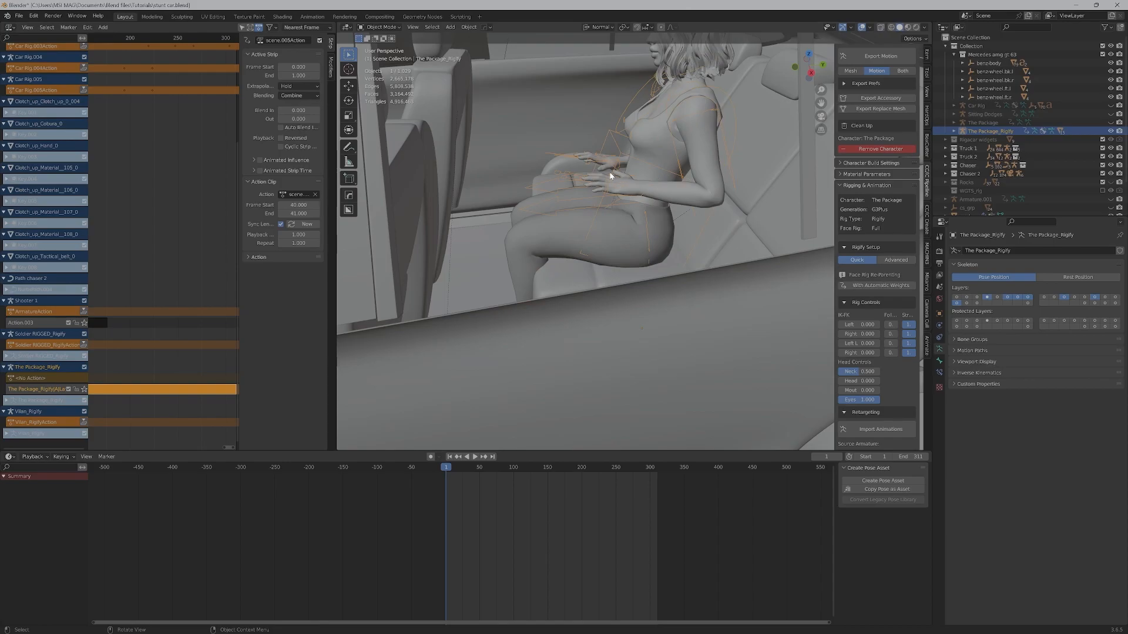
middle_drag(609, 171, 460, 190)
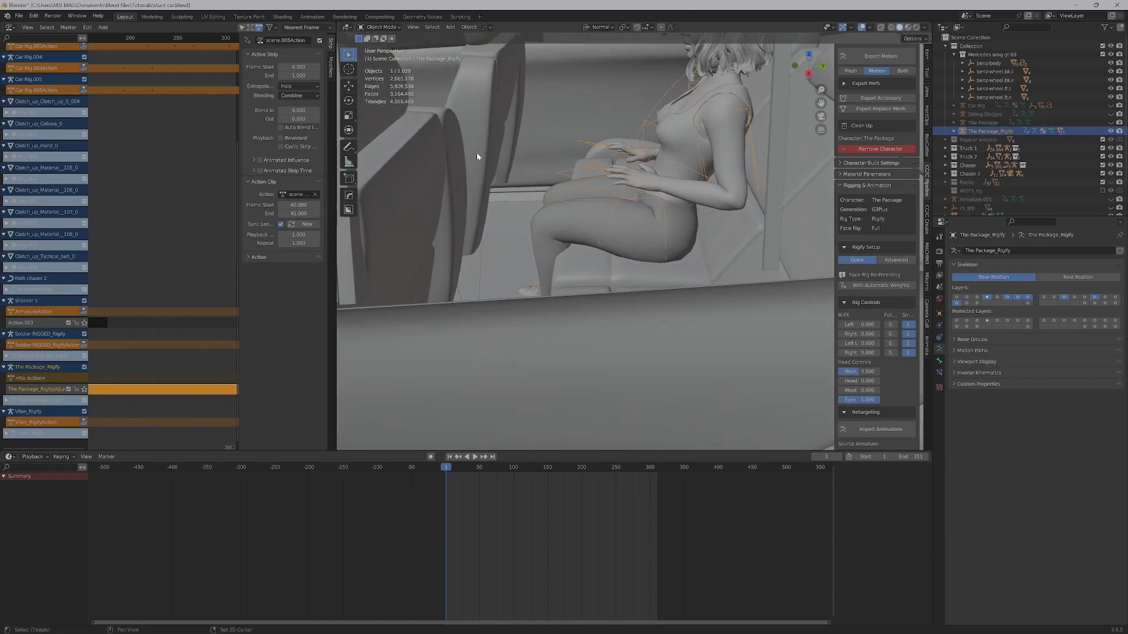
shift+click(450, 163)
mouse_move(463, 170)
middle_down()
mouse_move(465, 184)
mouse_move(436, 180)
mouse_move(472, 180)
middle_up()
key(ctrl+p)
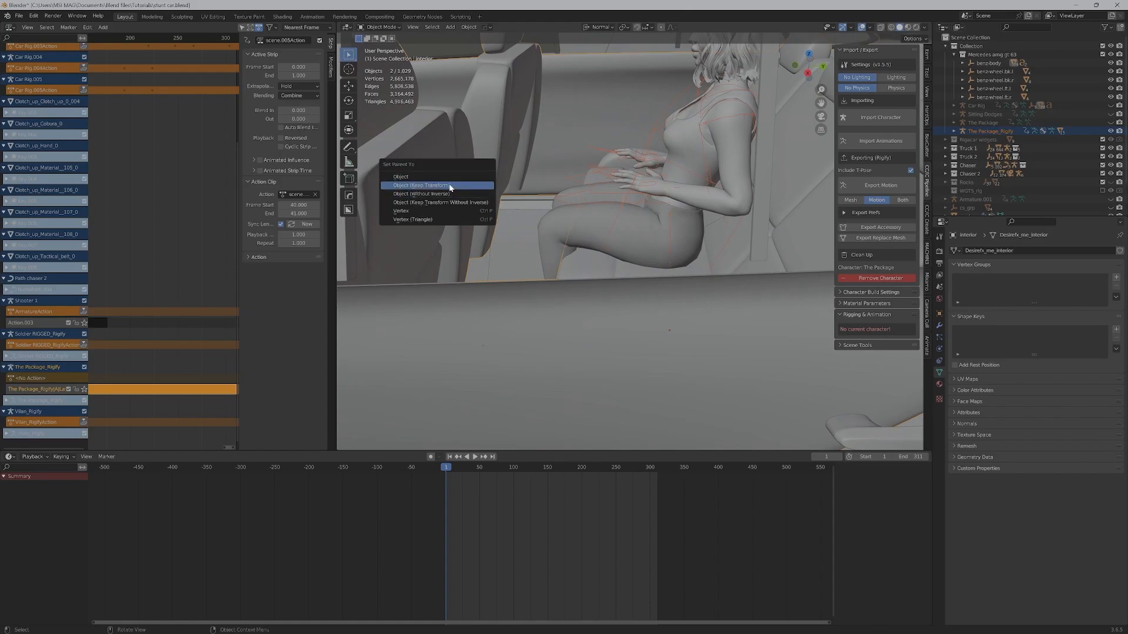
click(447, 186)
middle_drag(558, 175, 607, 202)
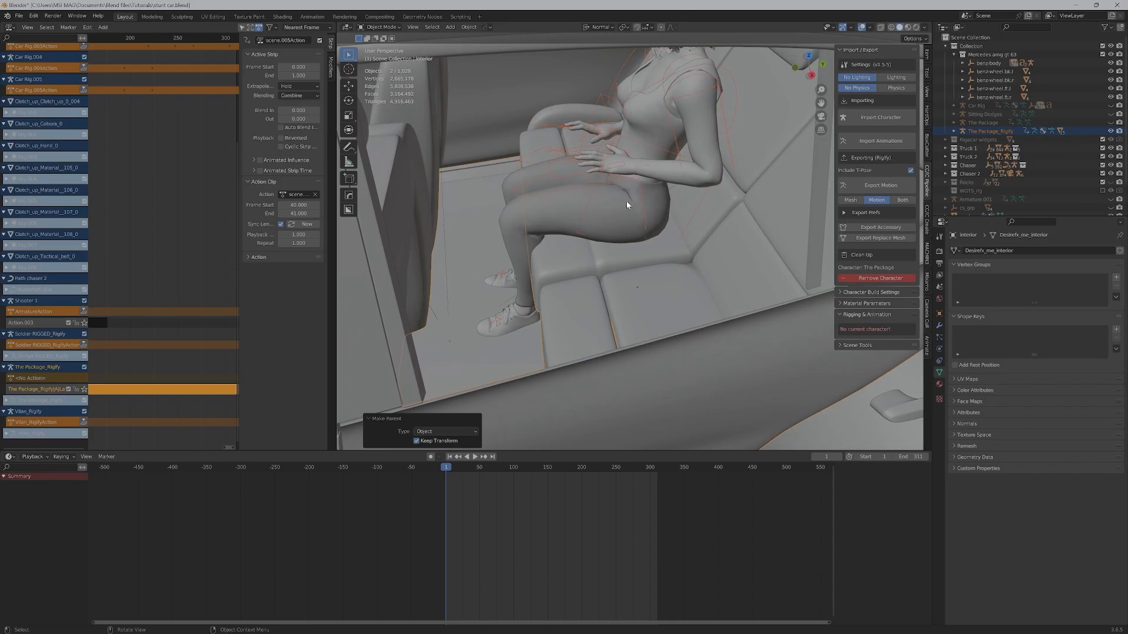
- Select only the character's rig and put it back into Pose Mode
key(Tab)
key(Escape)
click(675, 132)
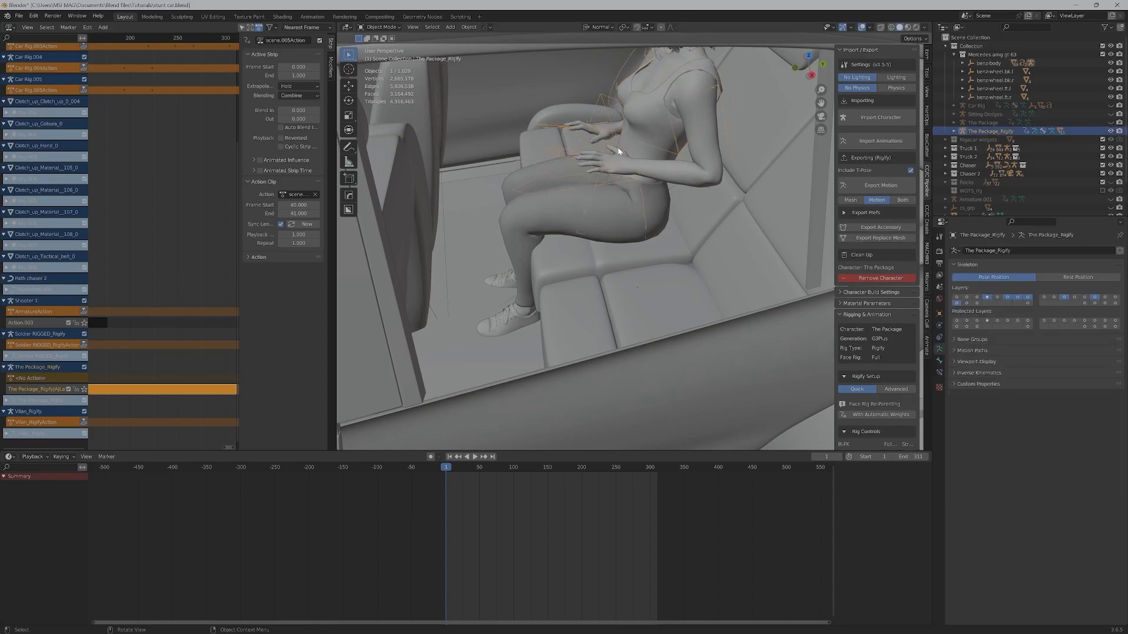
key(ctrl+Tab)
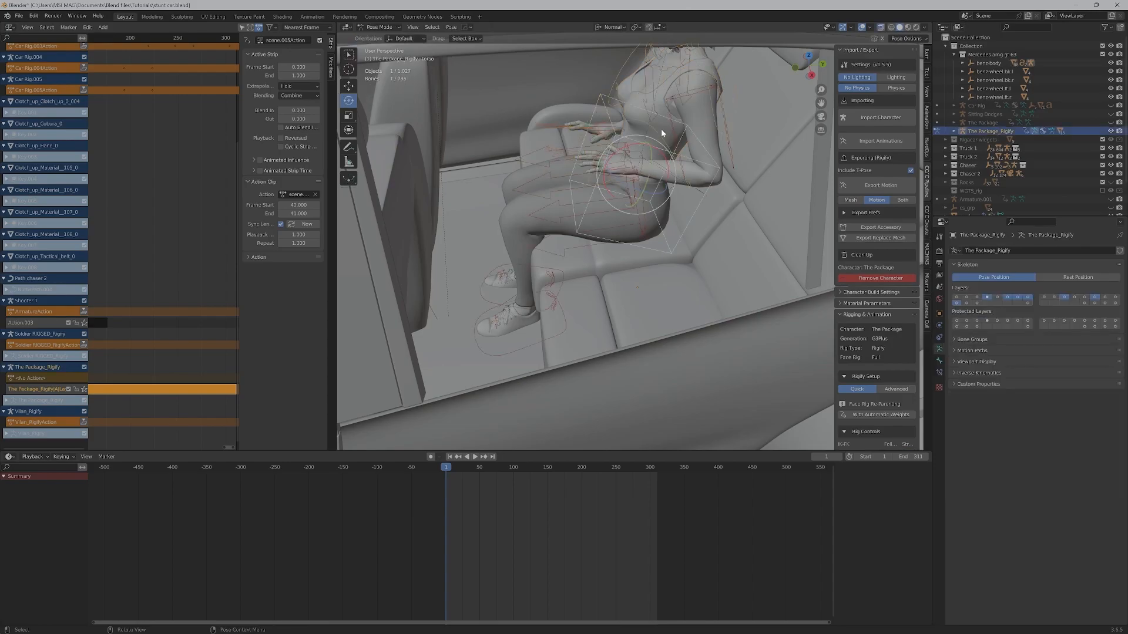
- Snap the 3D cursor to the selected car interior and add a camera there
middle_drag(657, 123, 578, 244)
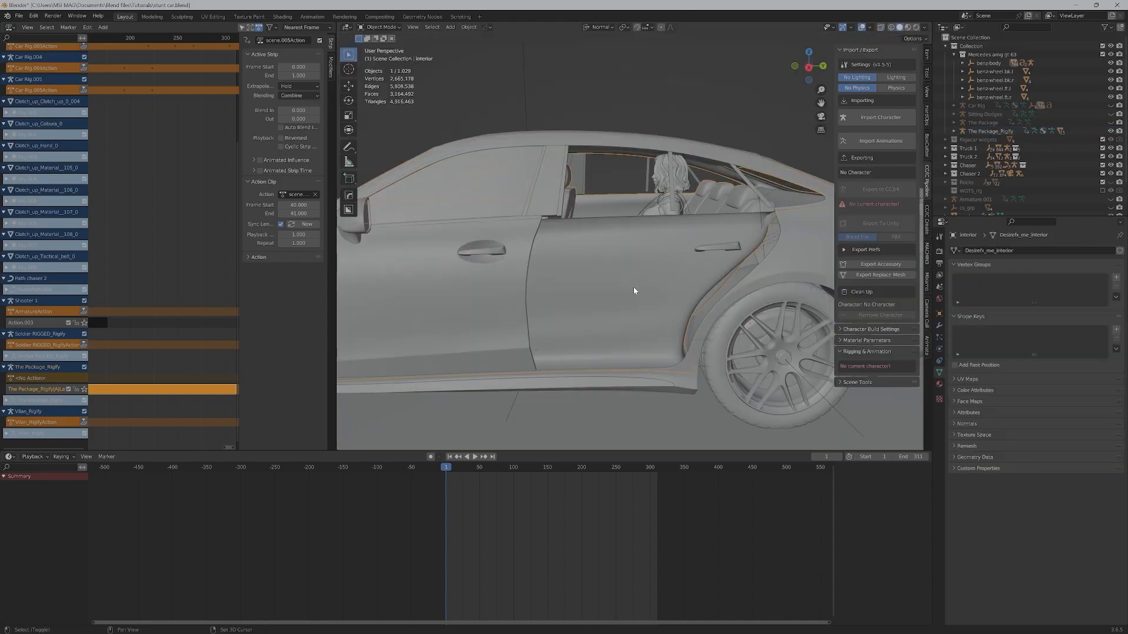
key(shift+s)
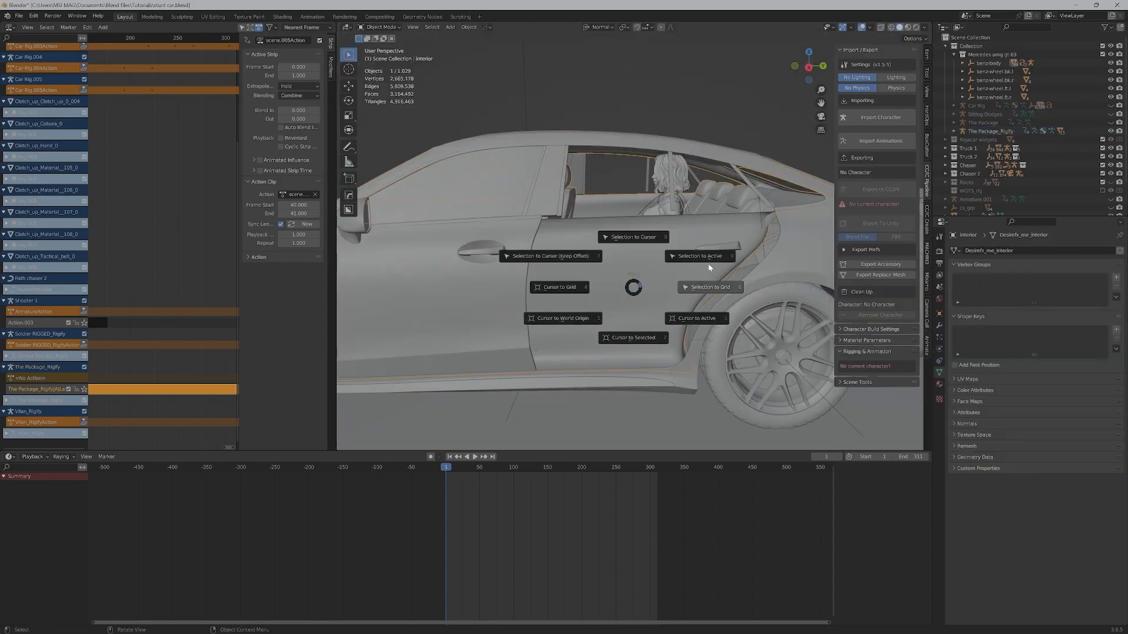
click(640, 339)
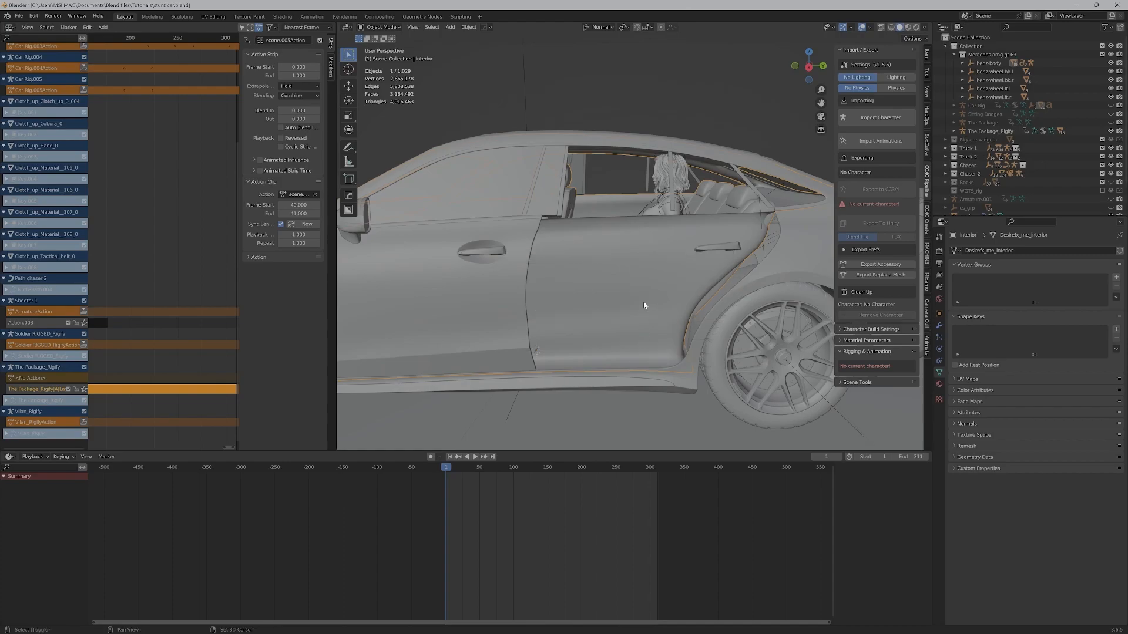
key(shift+a)
mouse_move(644, 214)
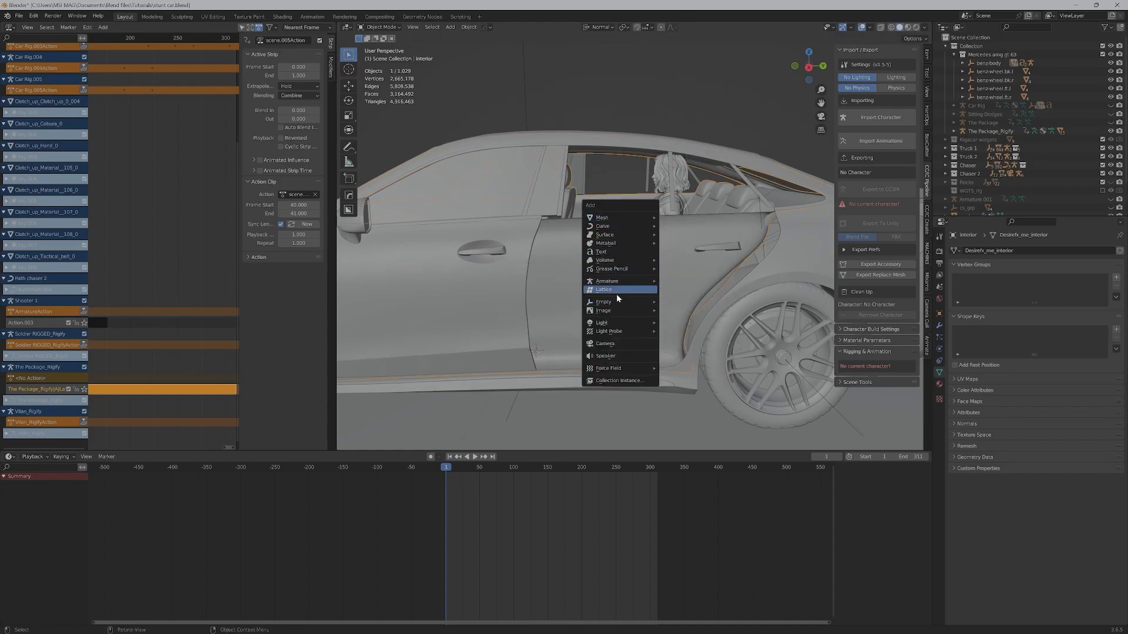
click(622, 345)
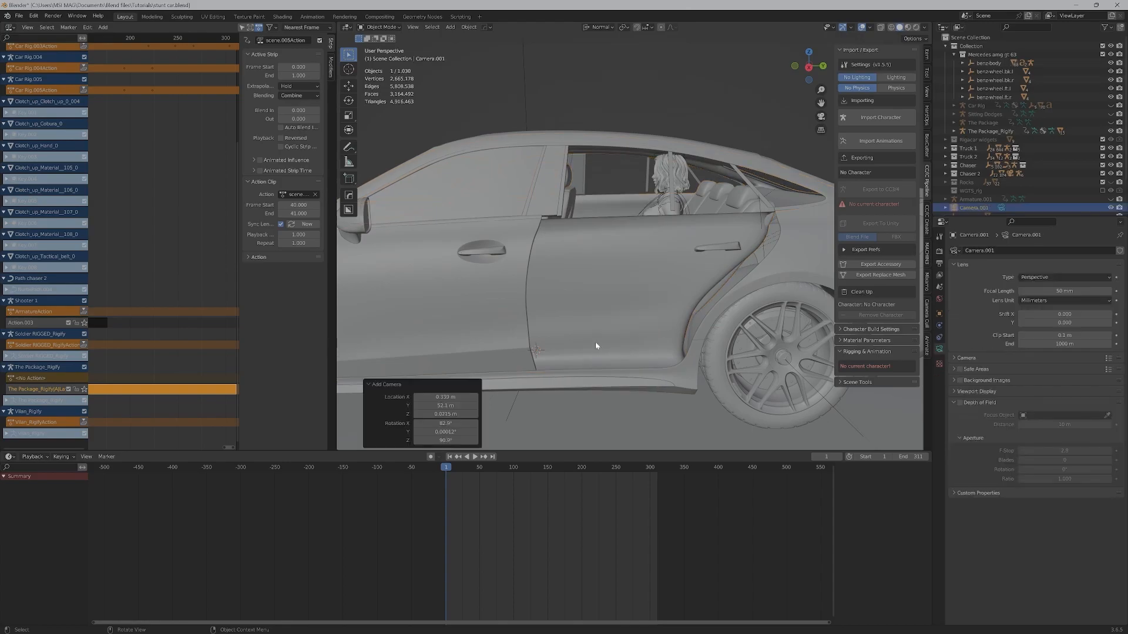
scroll(596, 343, down, 5)
middle_drag(596, 343, 626, 350)
mouse_move(668, 358)
middle_down()
mouse_move(682, 360)
mouse_move(668, 353)
middle_up()
scroll(647, 346, down, 3)
key(g)
key(y)
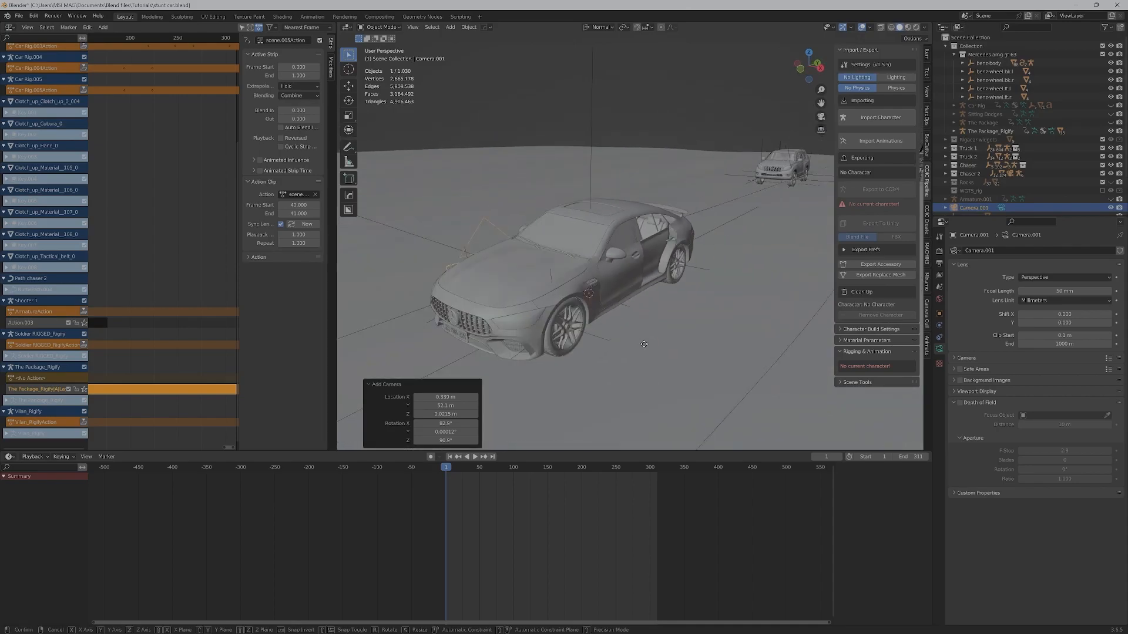
key(Escape)
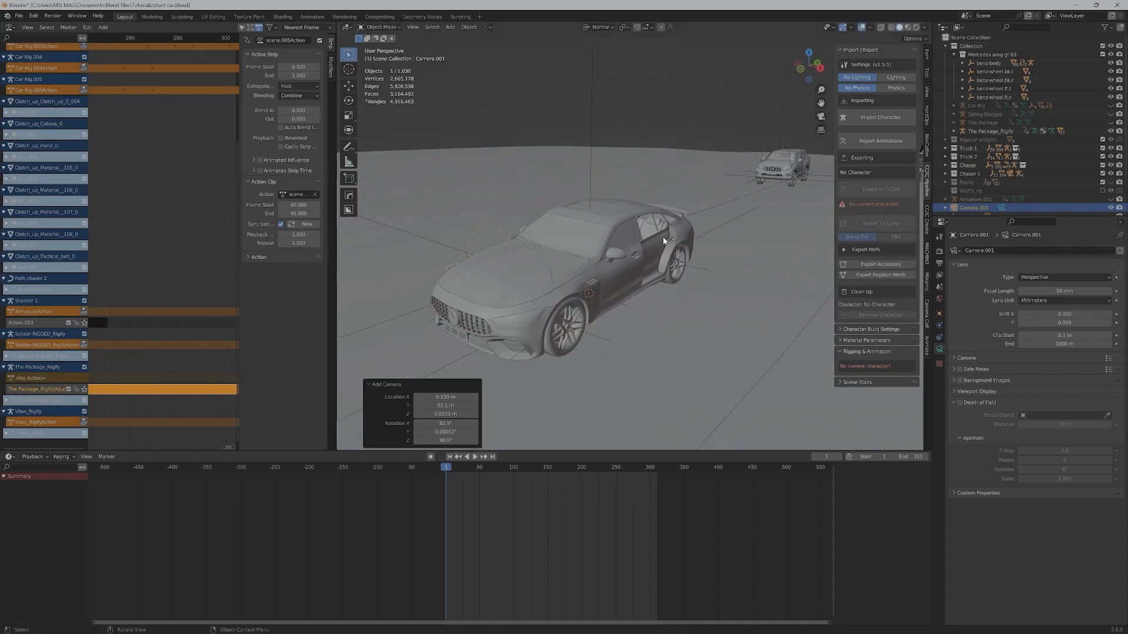
- Set the transform orientation to Global and move the camera along the X axis out beside the car
click(605, 28)
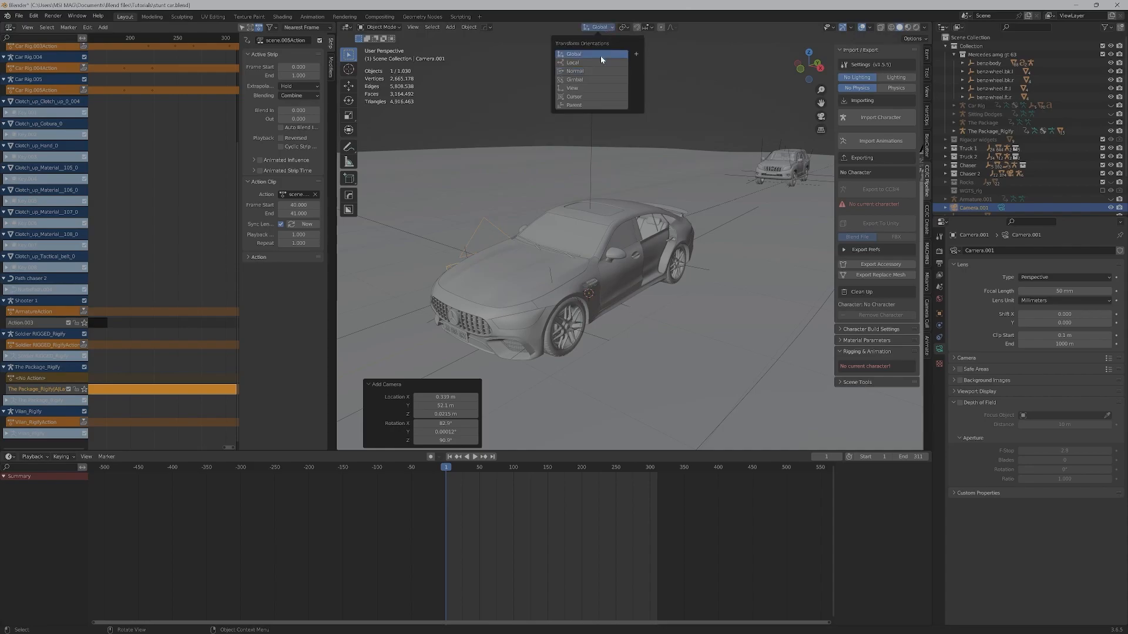
click(601, 50)
key(g)
key(x)
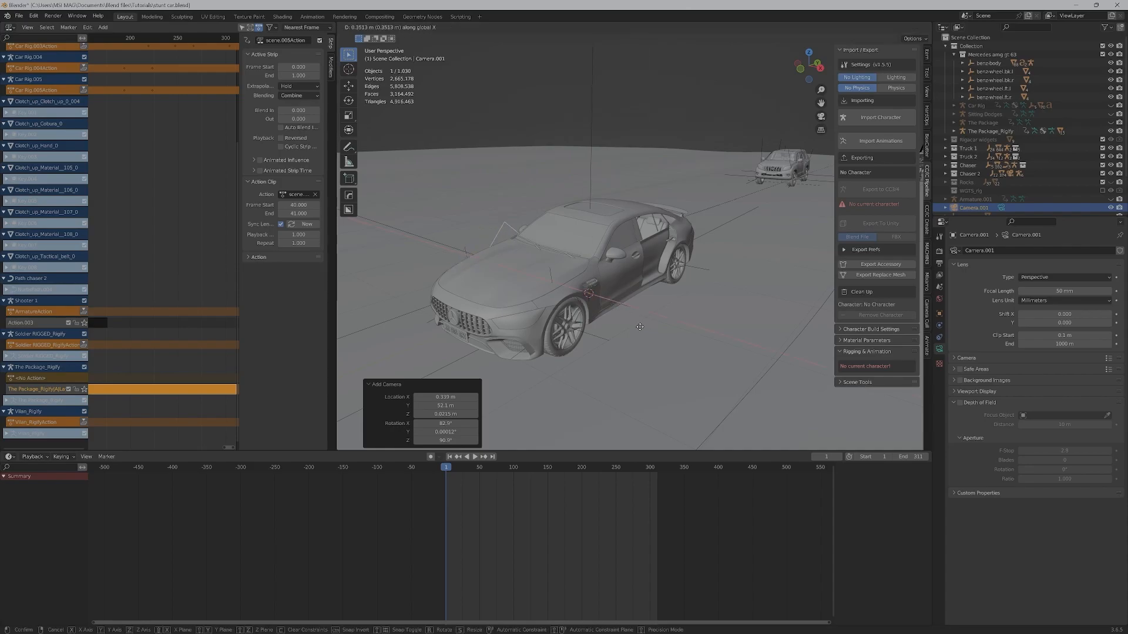
click(881, 385)
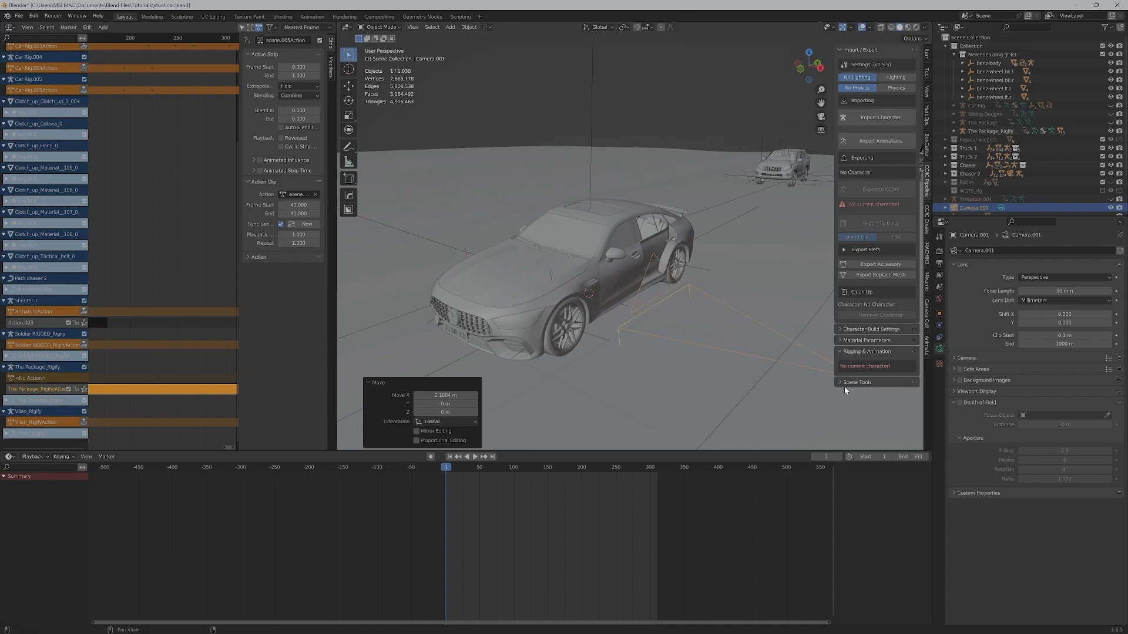
- Raise the camera along the global Z axis to about the height of the car's side
middle_drag(661, 309, 604, 288)
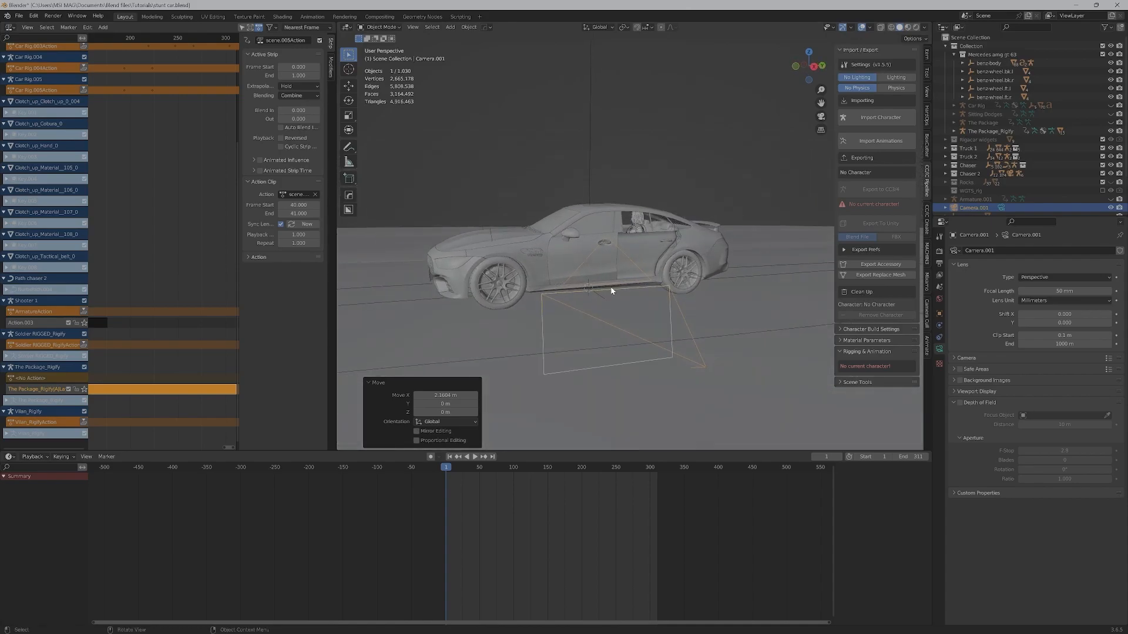
key(g)
key(z)
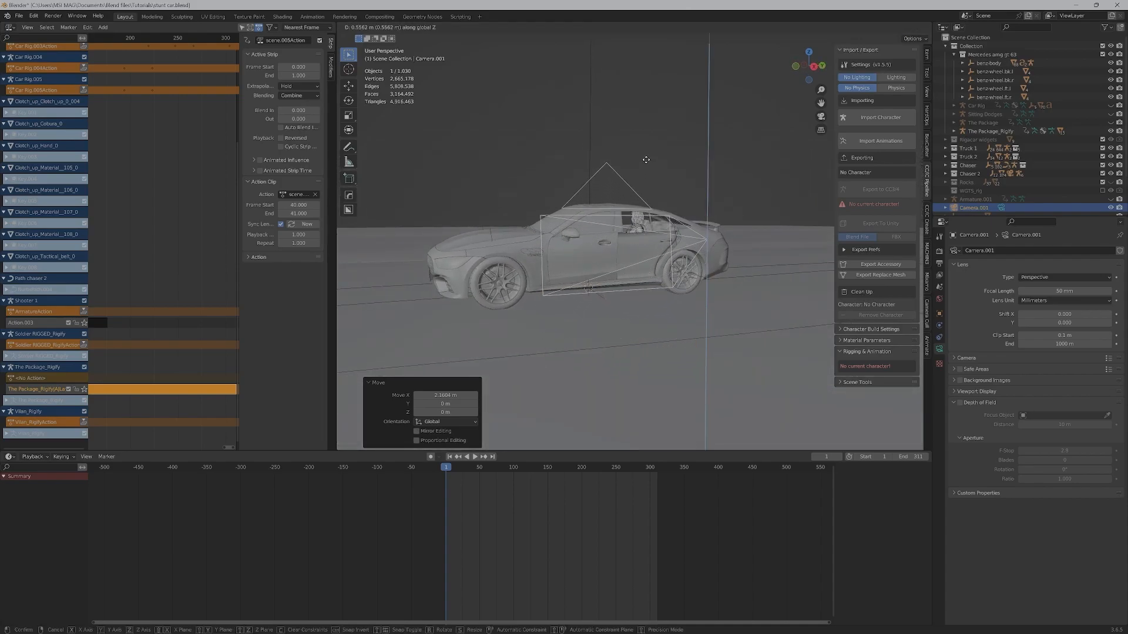
click(617, 229)
middle_drag(557, 352, 474, 334)
- Look through the new camera, lock it to the view and frame the car's rear door and the seated character
key(KP_0)
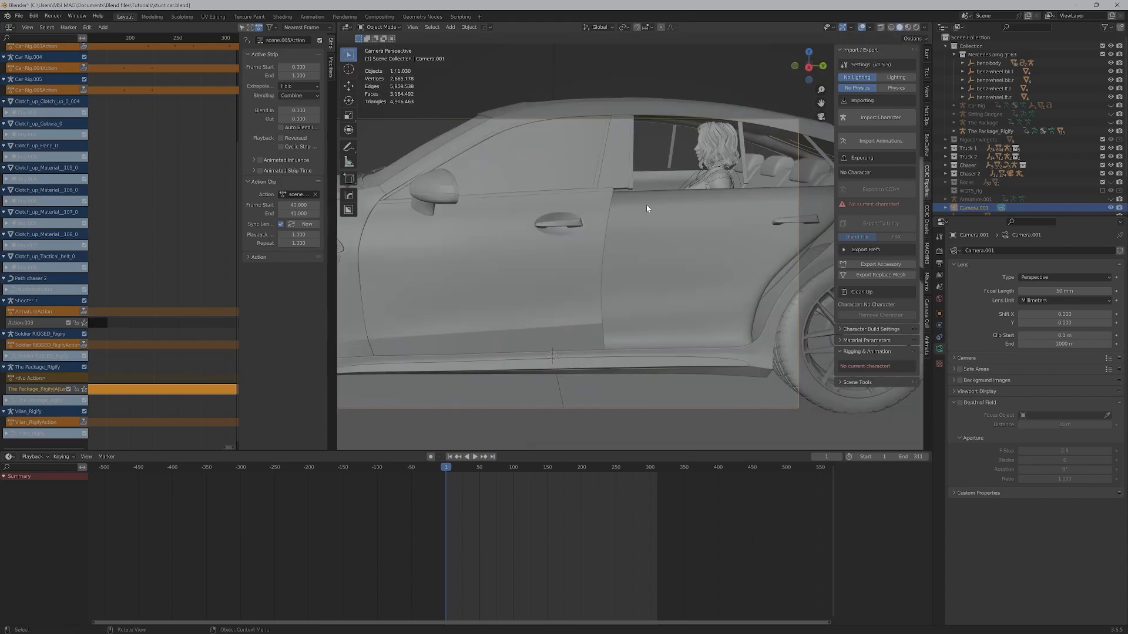
click(928, 93)
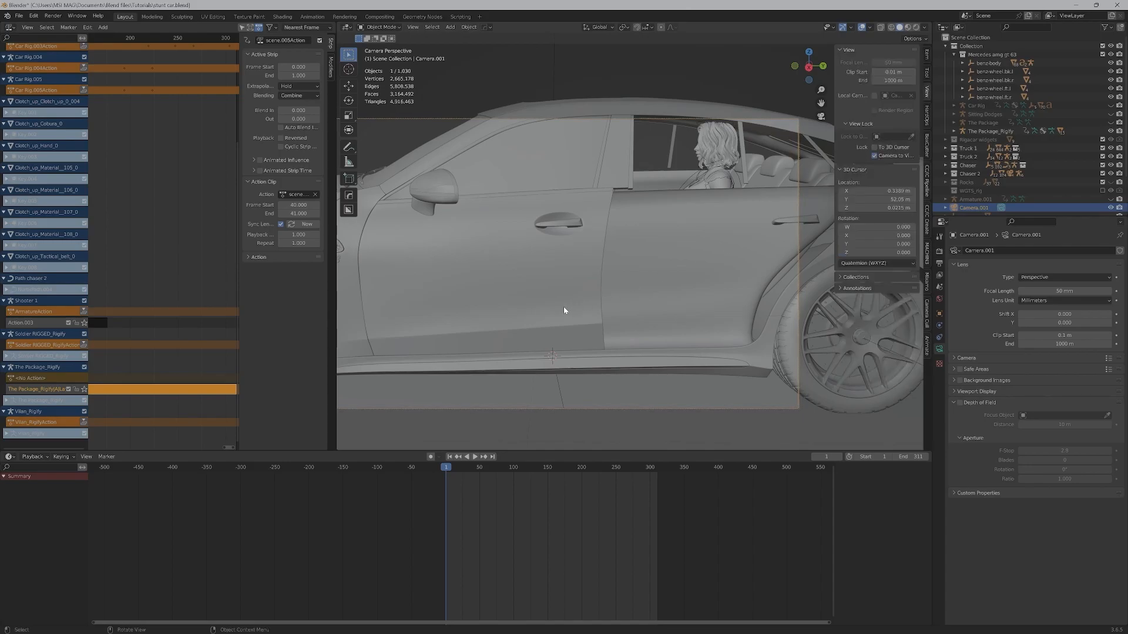
middle_drag(567, 305, 592, 277)
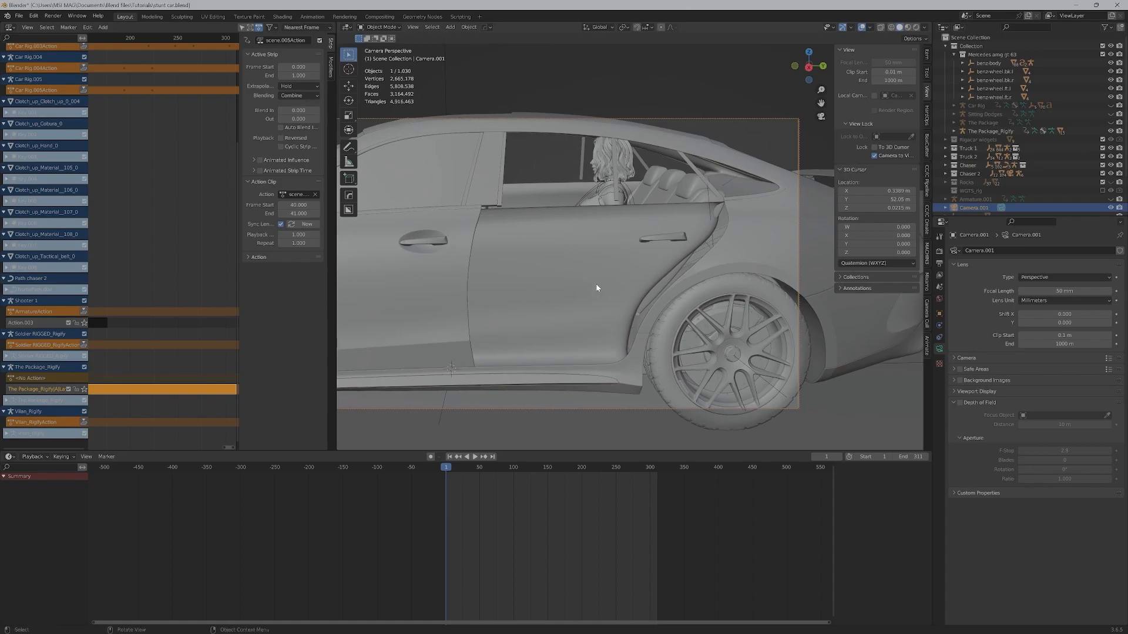
- Parent the camera to the car interior with Object (Keep Transform) and play the animation
shift+click(576, 280)
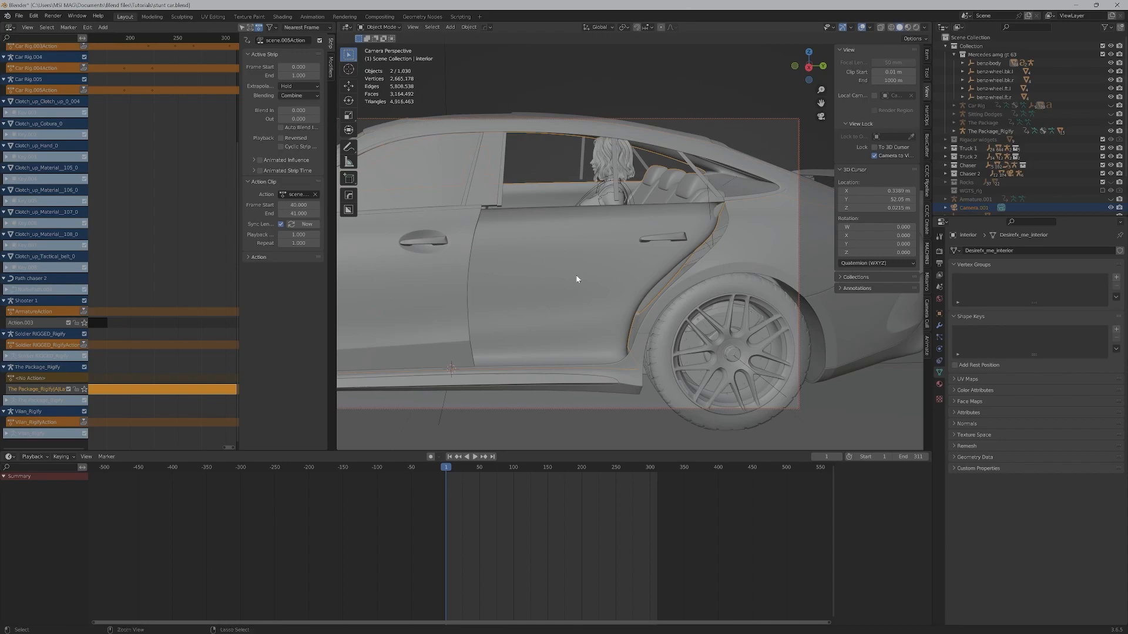
key(ctrl+p)
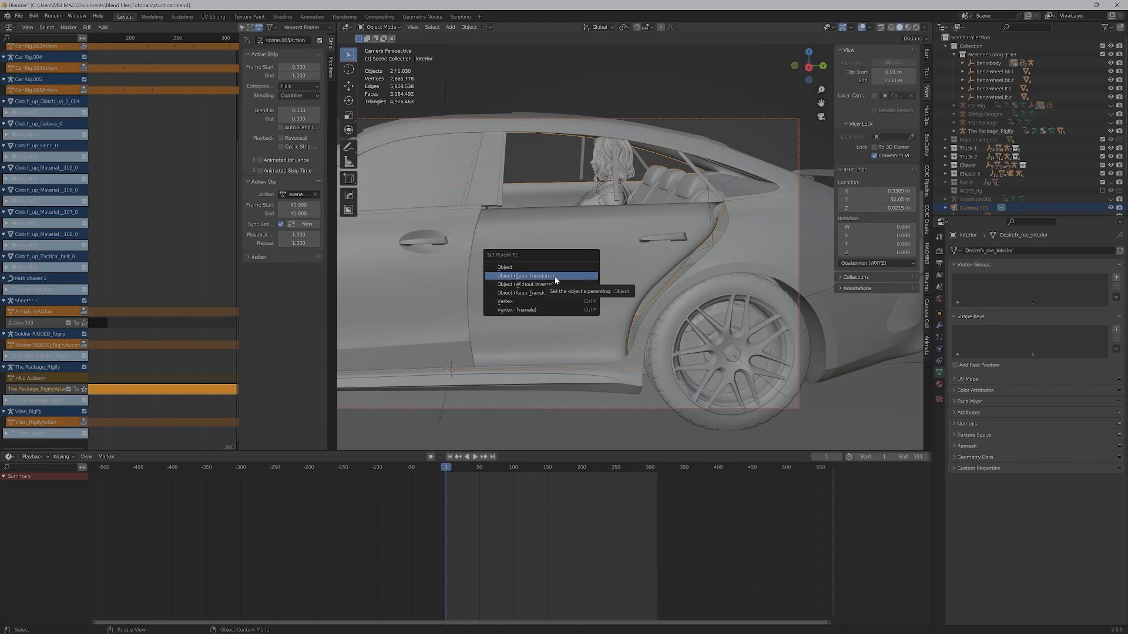
click(556, 279)
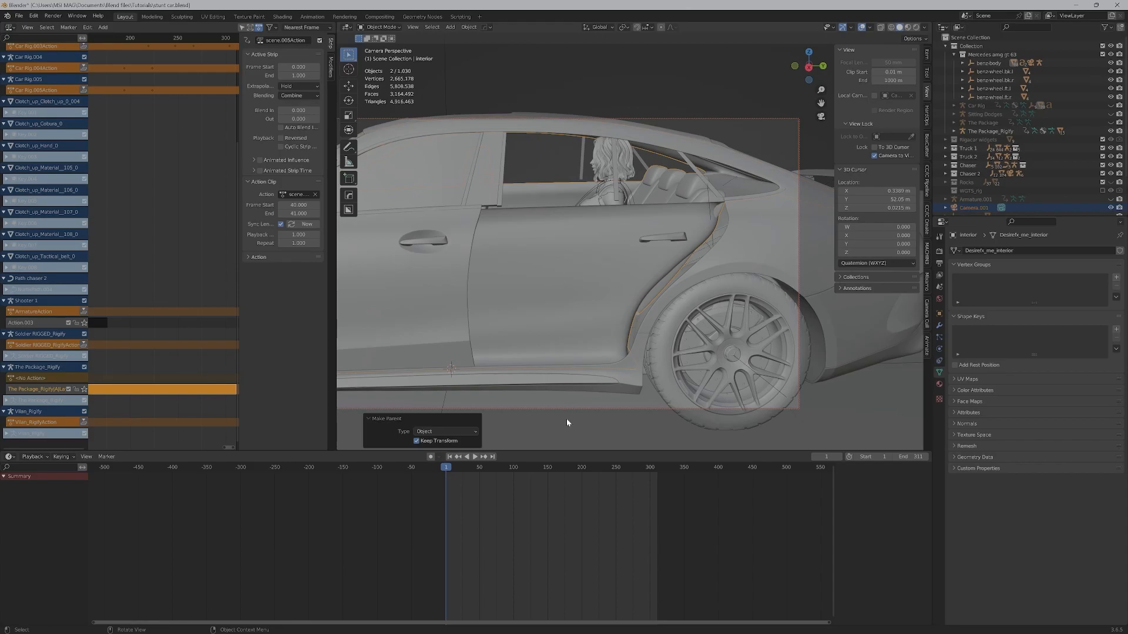
key(space)
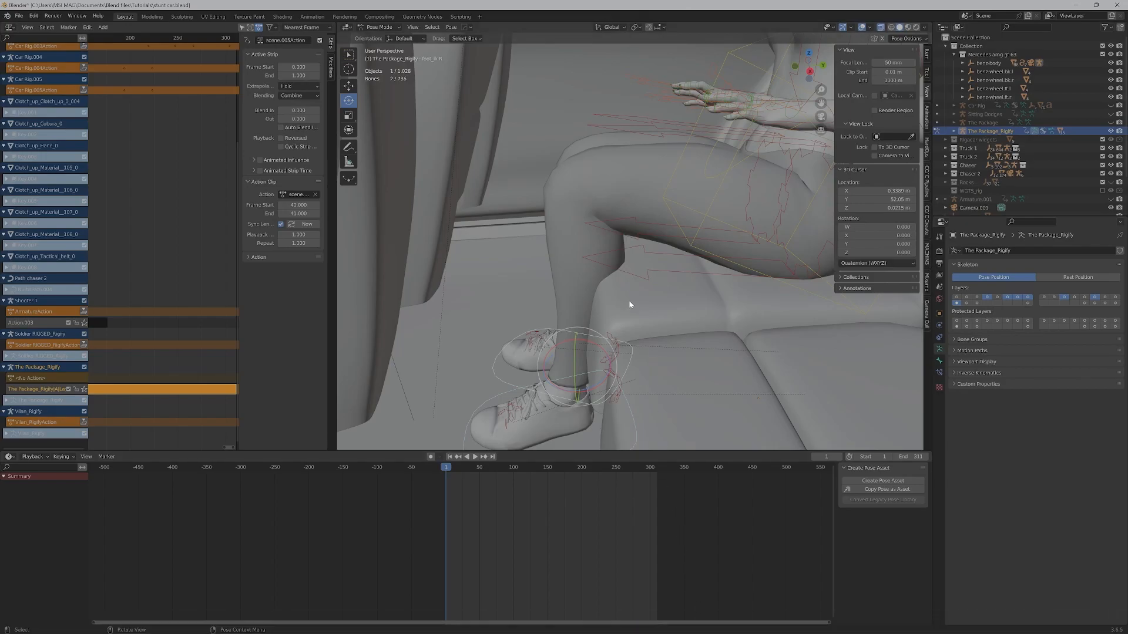
- Raise the character's right foot IK control by about 0.006 m along the global Z axis
key(r)
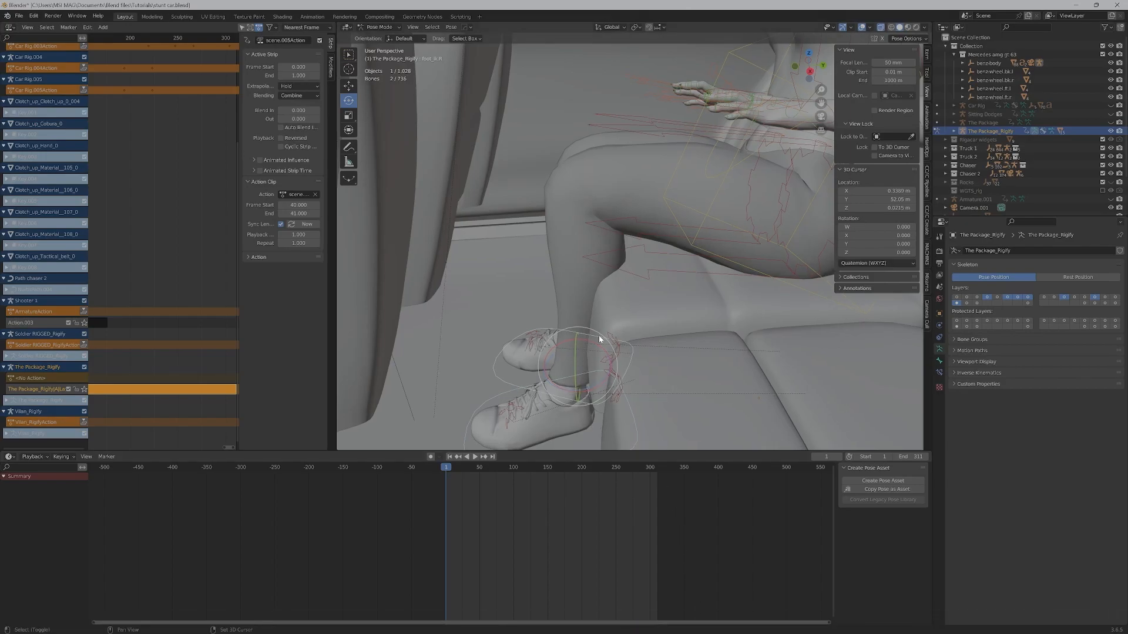
shift+middle_drag(608, 337, 627, 287)
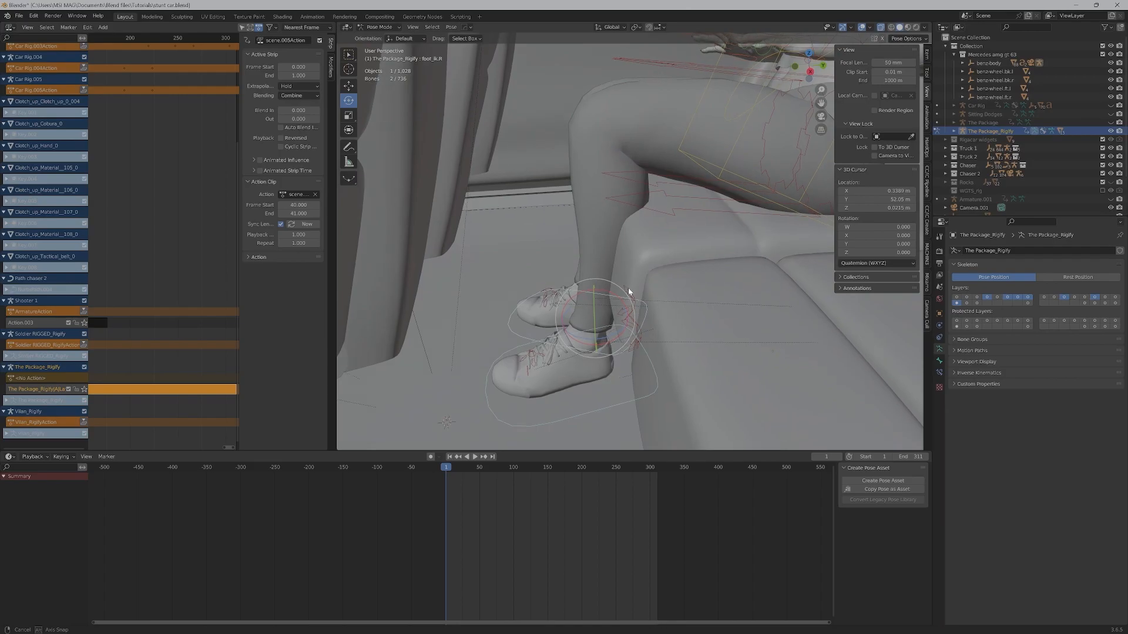
key(g)
key(z)
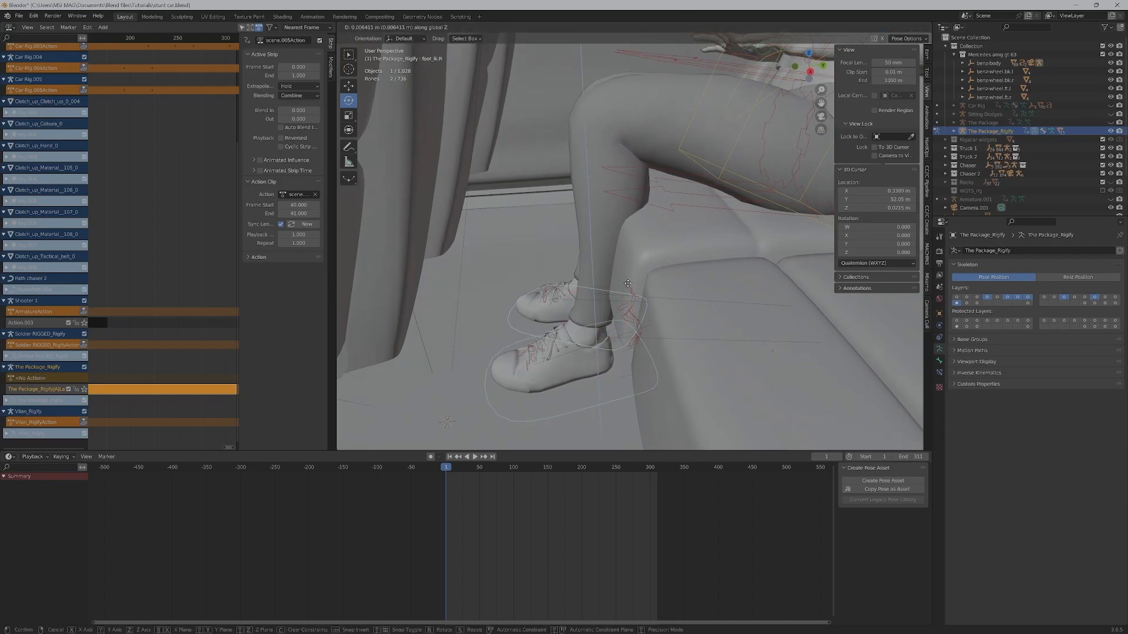
click(628, 288)
middle_drag(628, 287, 632, 324)
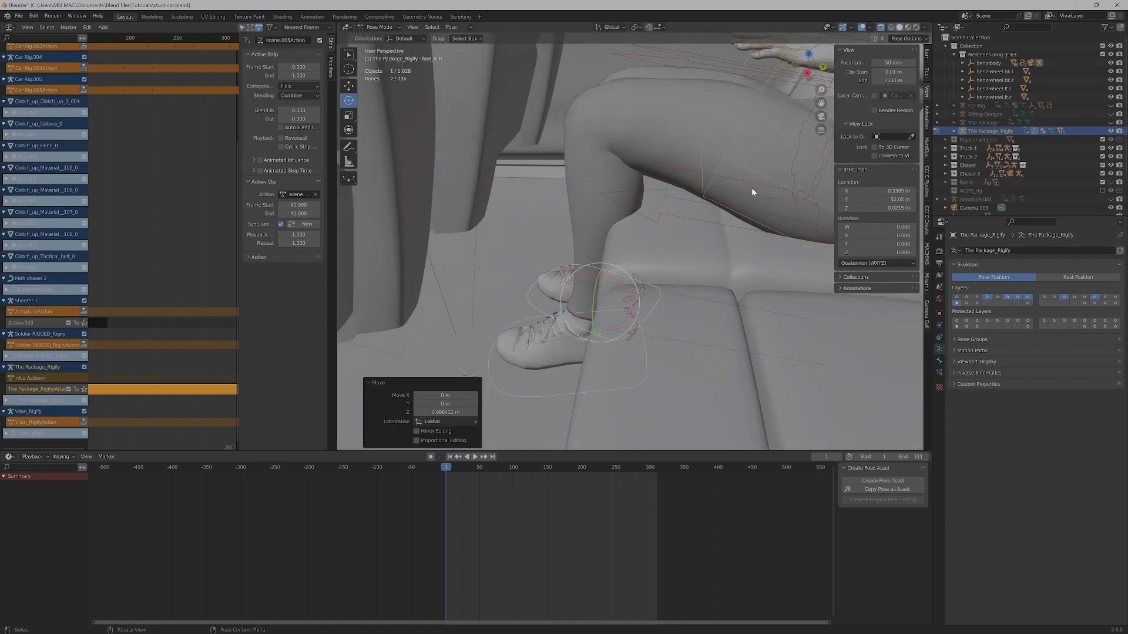
- Move the torso control about -0.038 m along the global Y axis to shift the seated character's hips
click(742, 147)
middle_drag(725, 176, 660, 237)
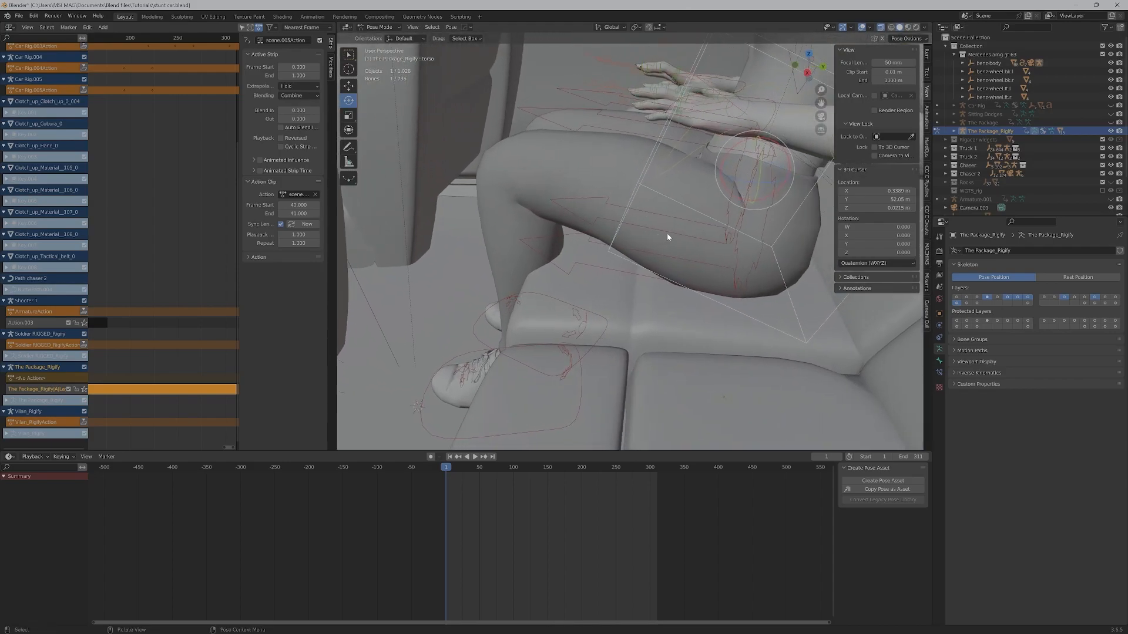
key(g)
key(y)
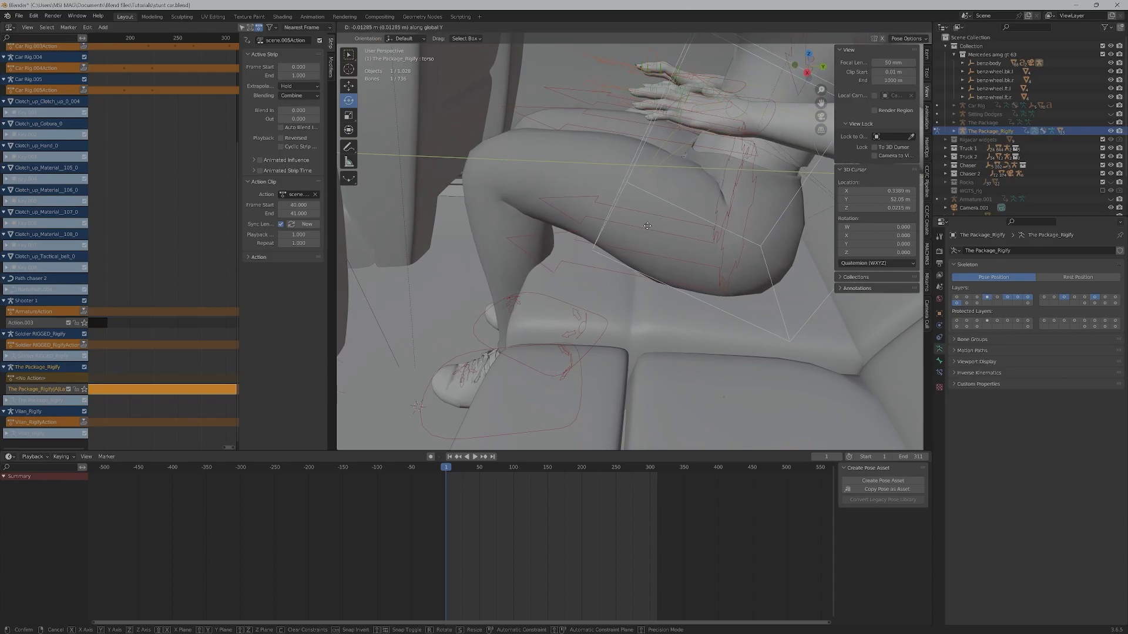
click(624, 223)
middle_drag(589, 234, 795, 214)
key(n)
scroll(800, 216, down, 1)
middle_drag(721, 175, 632, 181)
scroll(628, 177, down, 3)
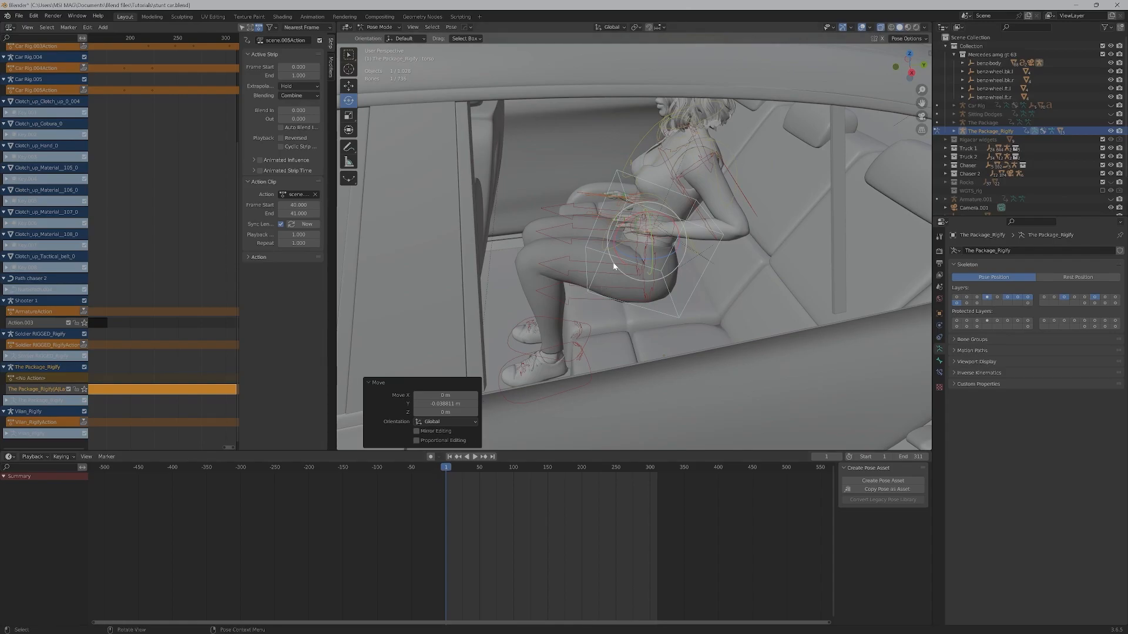
- Insert location and rotation keyframes at frame 1 for the torso control and both foot IK controls
key(i)
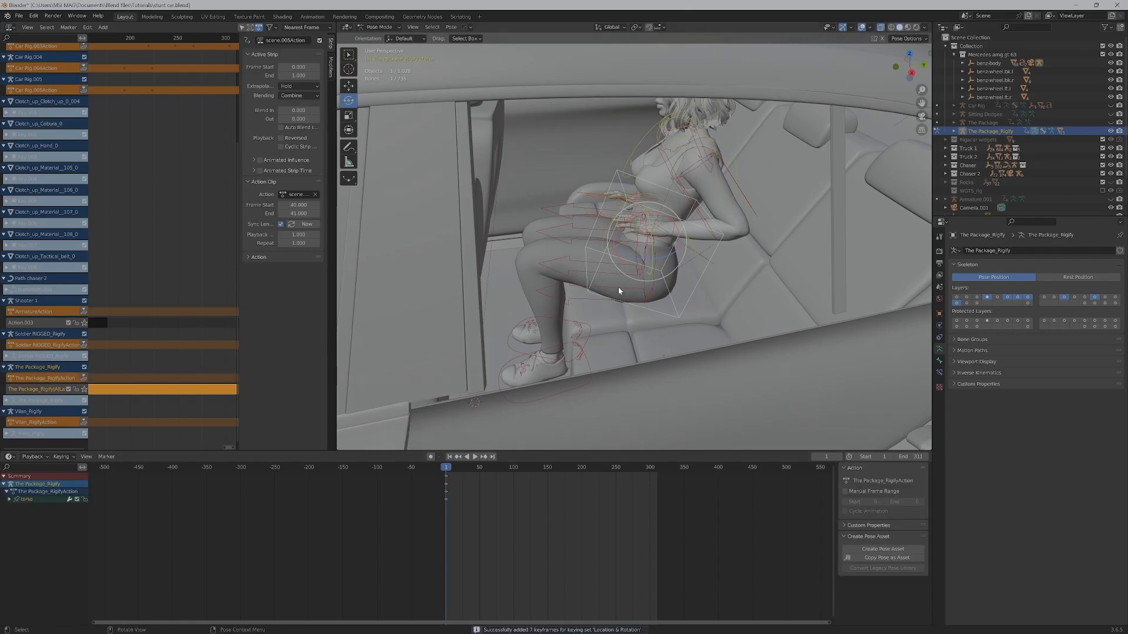
click(511, 349)
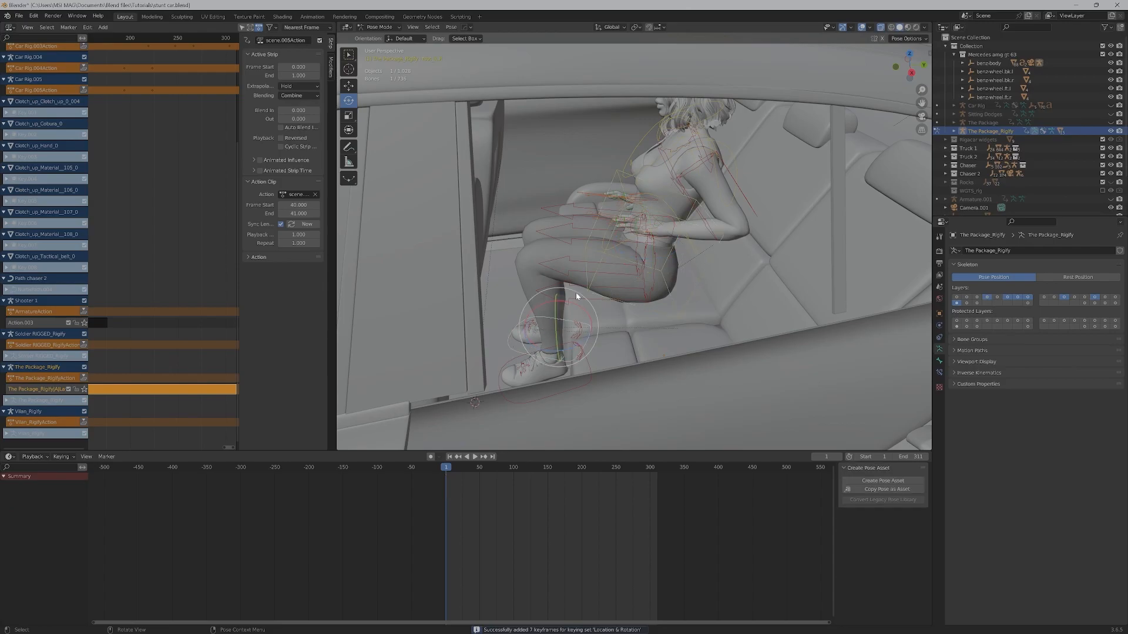
key(i)
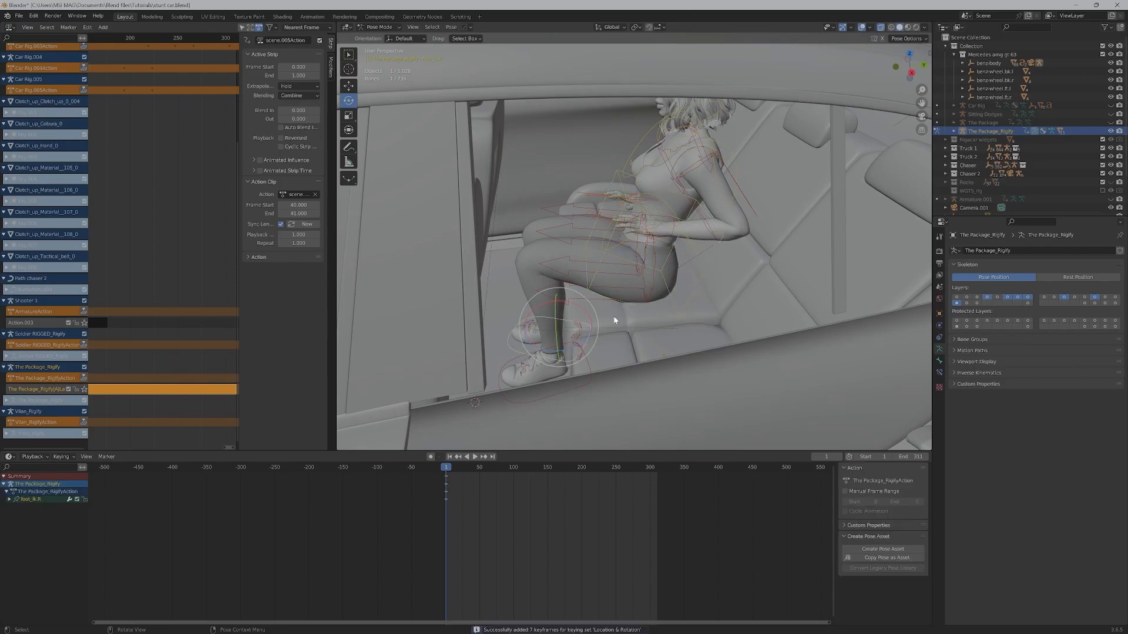
key(ctrl+z)
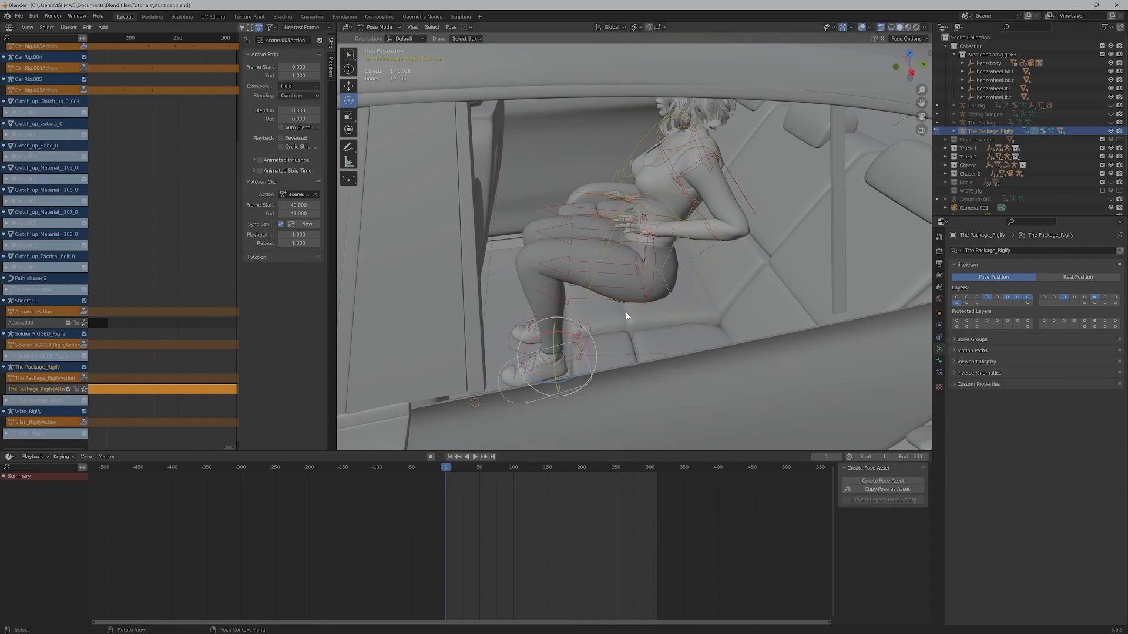
key(i)
- Look through the camera at frame 0 and reframe it on the seated character's legs and the rear door
middle_drag(629, 342, 619, 322)
key(KP_0)
key(Left)
scroll(611, 312, up, 2)
key(space)
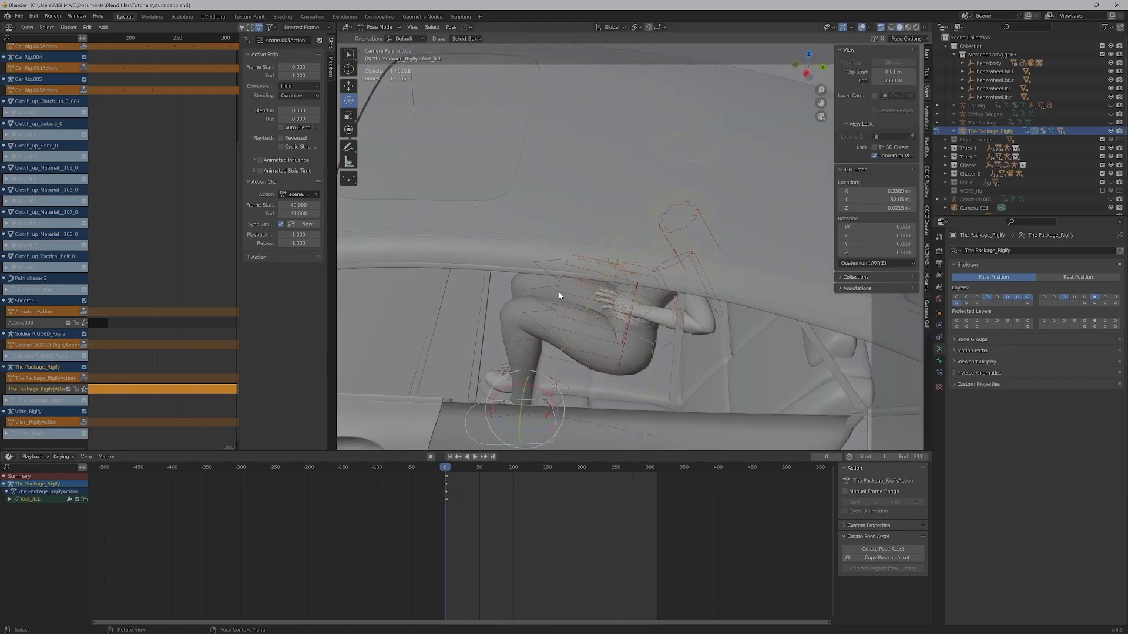
middle_drag(559, 294, 548, 301)
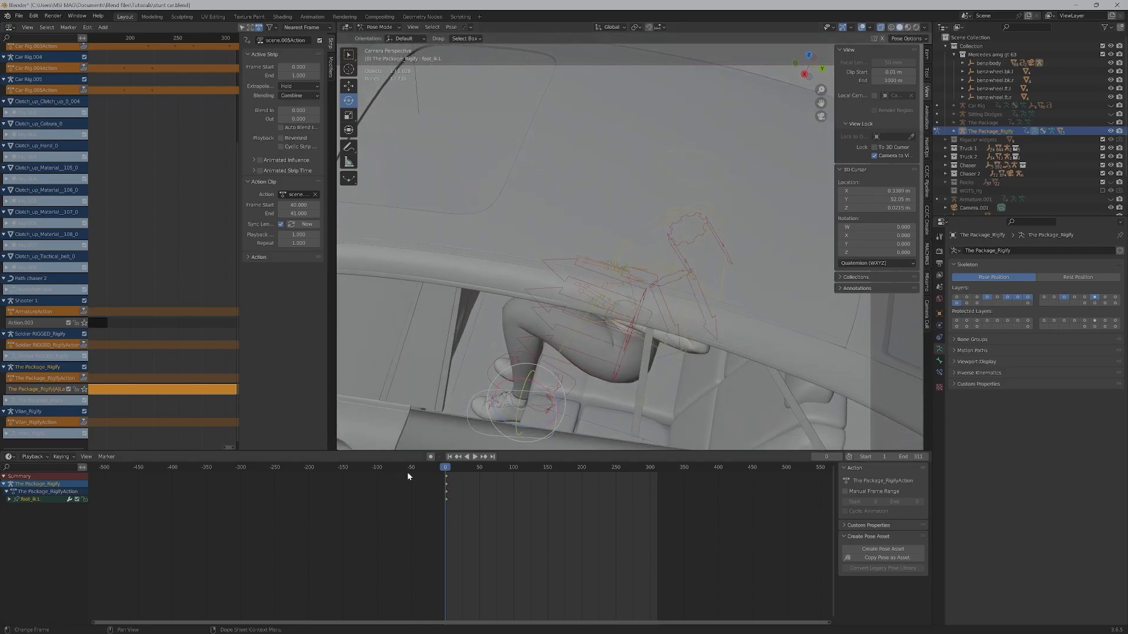
- Play and scrub the opening frames, and reframe the camera level with the character in the rear window
key(space)
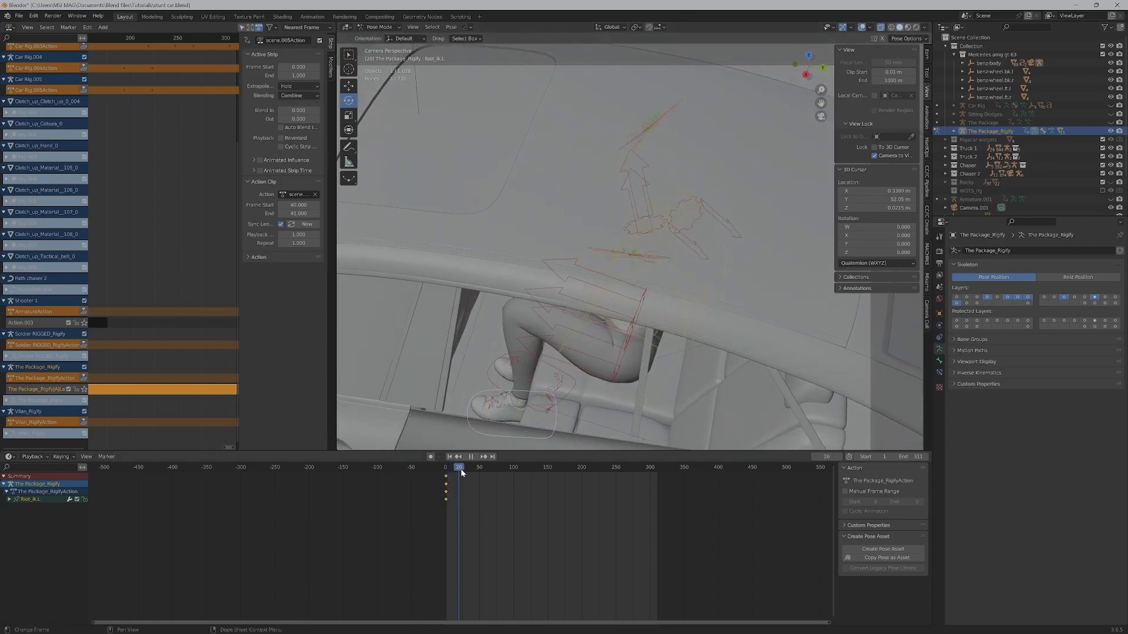
drag(477, 472, 437, 470)
key(space)
middle_drag(504, 416, 524, 396)
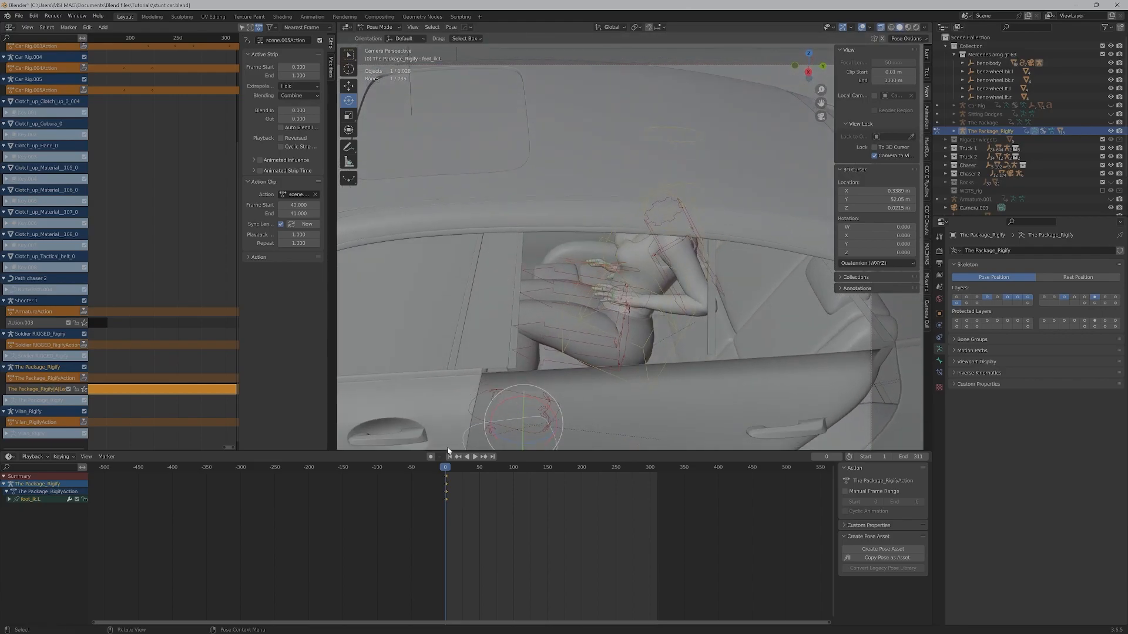
key(space)
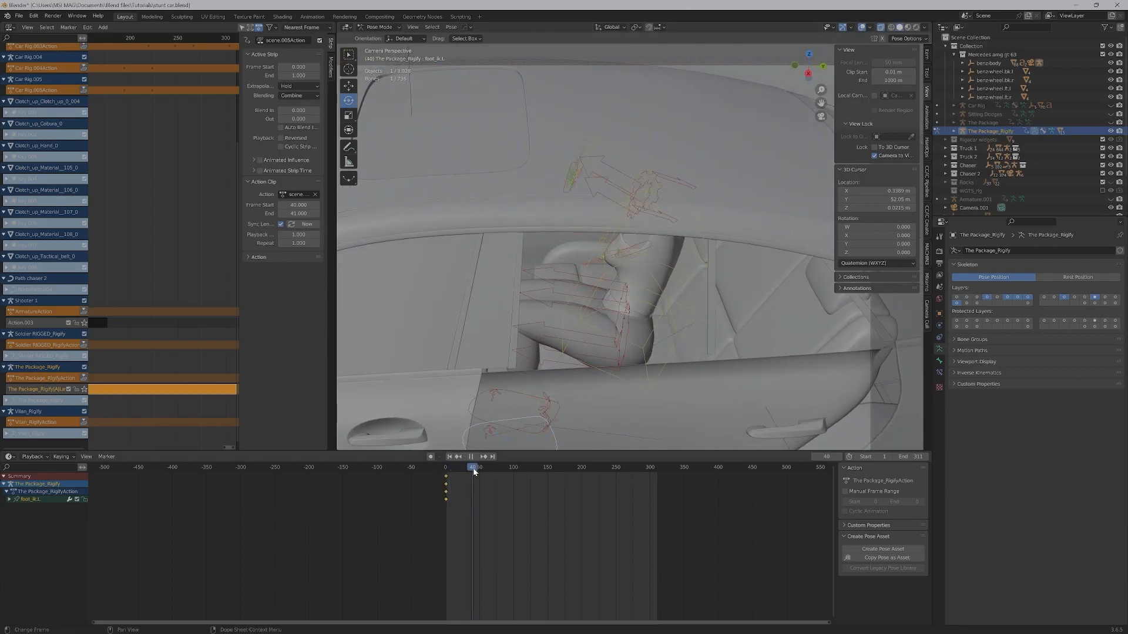
drag(498, 473, 423, 470)
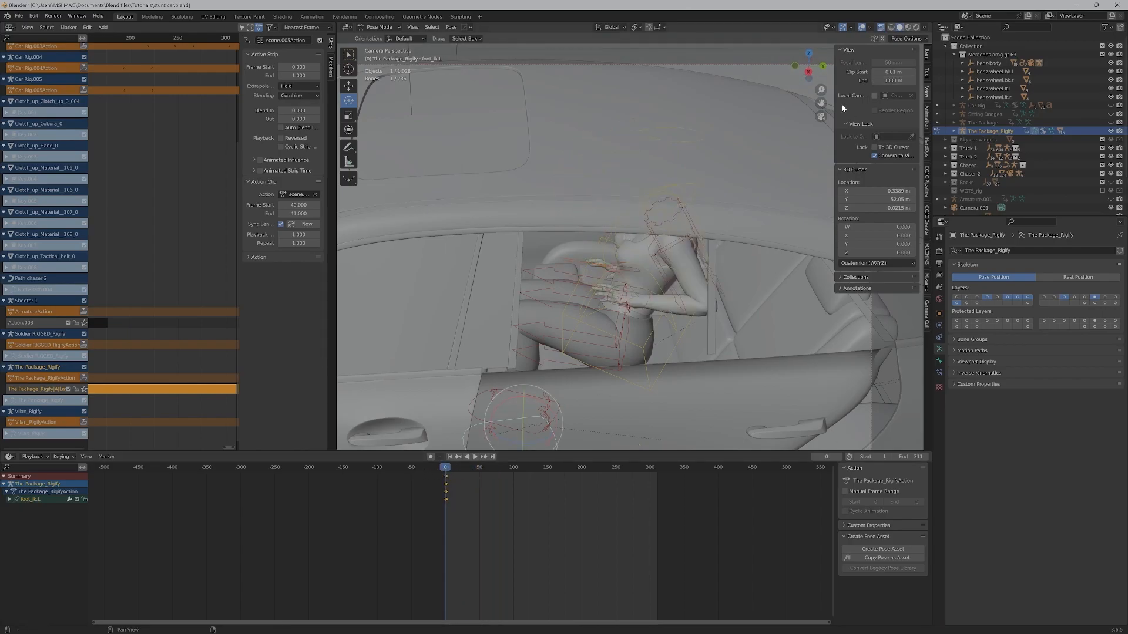
- Rotate the left thigh's FK control around the global X axis in small adjustments, finishing with about -2.12°
middle_drag(692, 308, 649, 261)
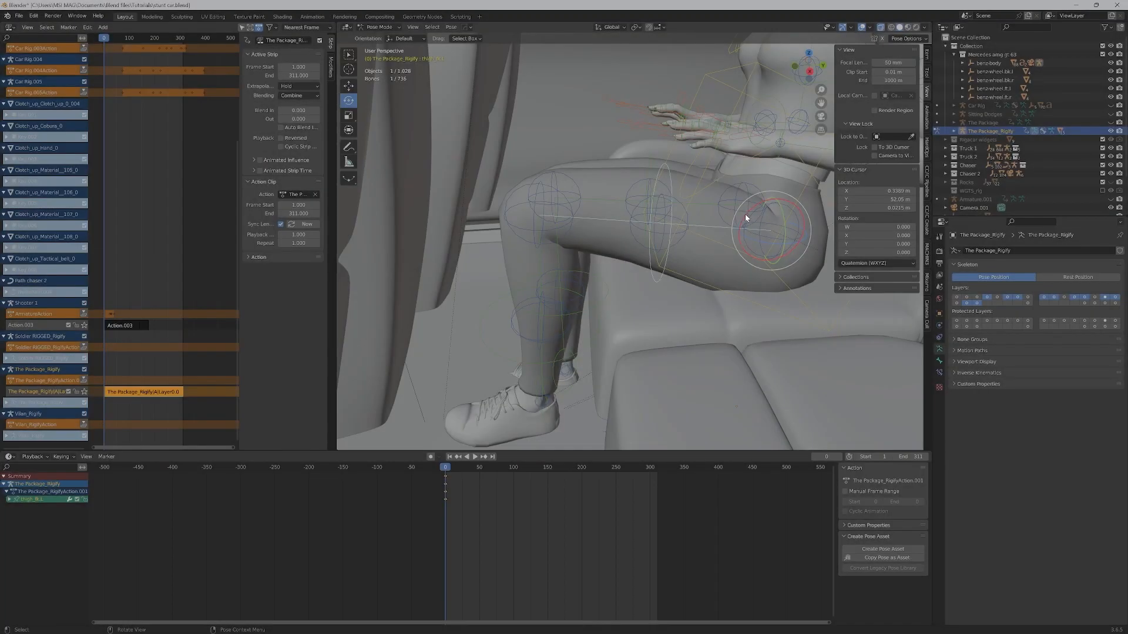
mouse_move(745, 219)
mouse_down()
mouse_move(748, 209)
mouse_move(740, 234)
mouse_up()
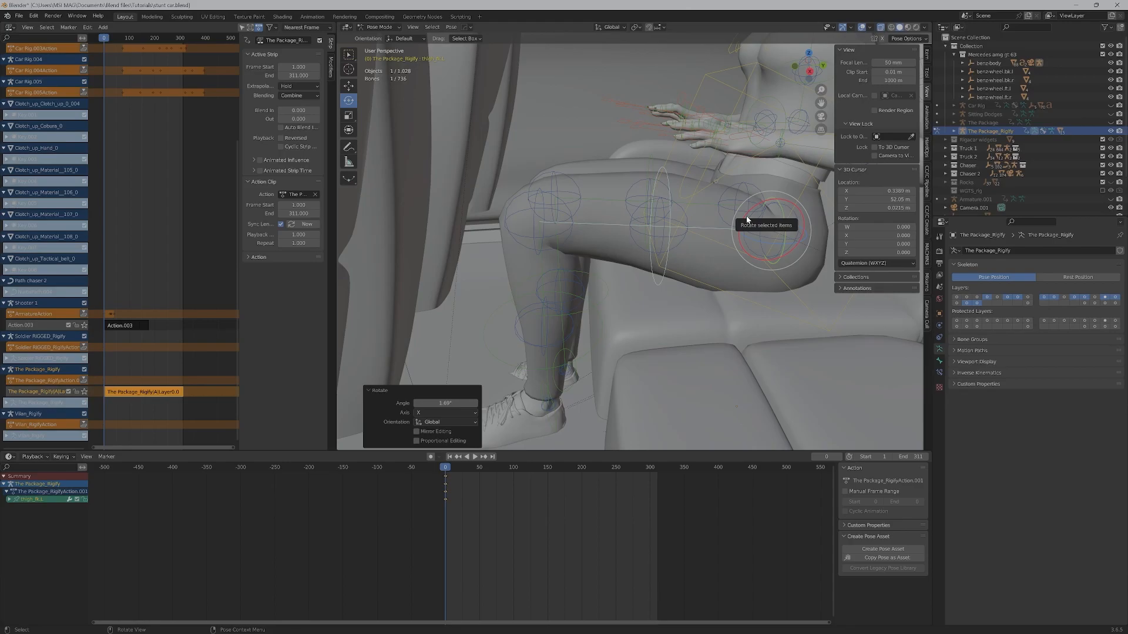
drag(764, 210, 773, 201)
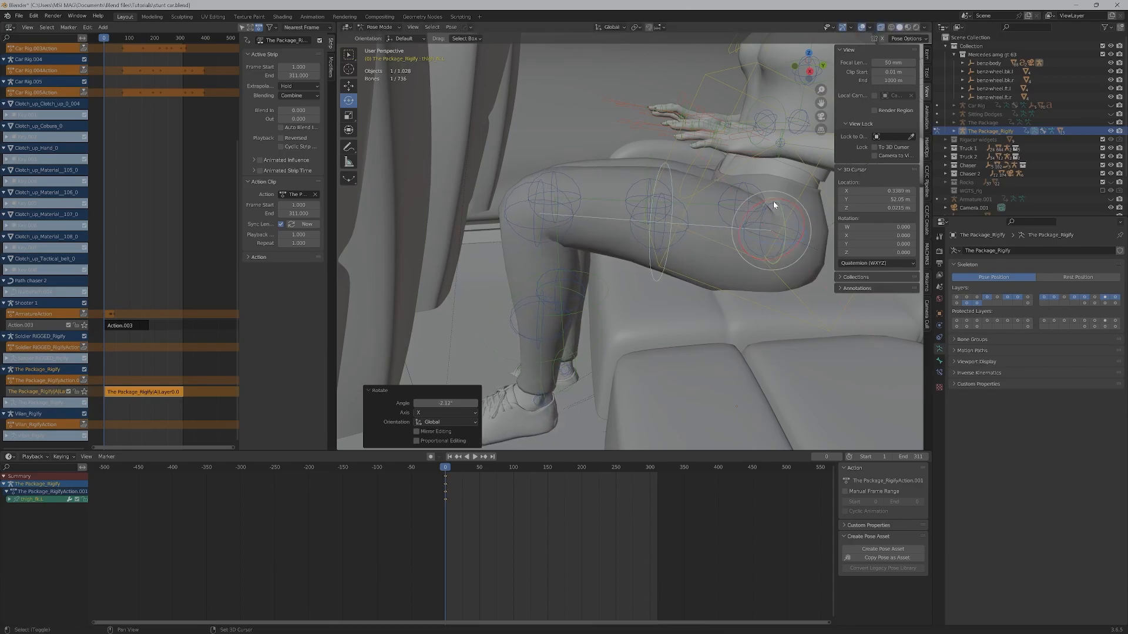
- Rotate the right thigh's FK control about -4.22° around global X, refine the angle, and keyframe its location and rotation
middle_drag(636, 220, 545, 289)
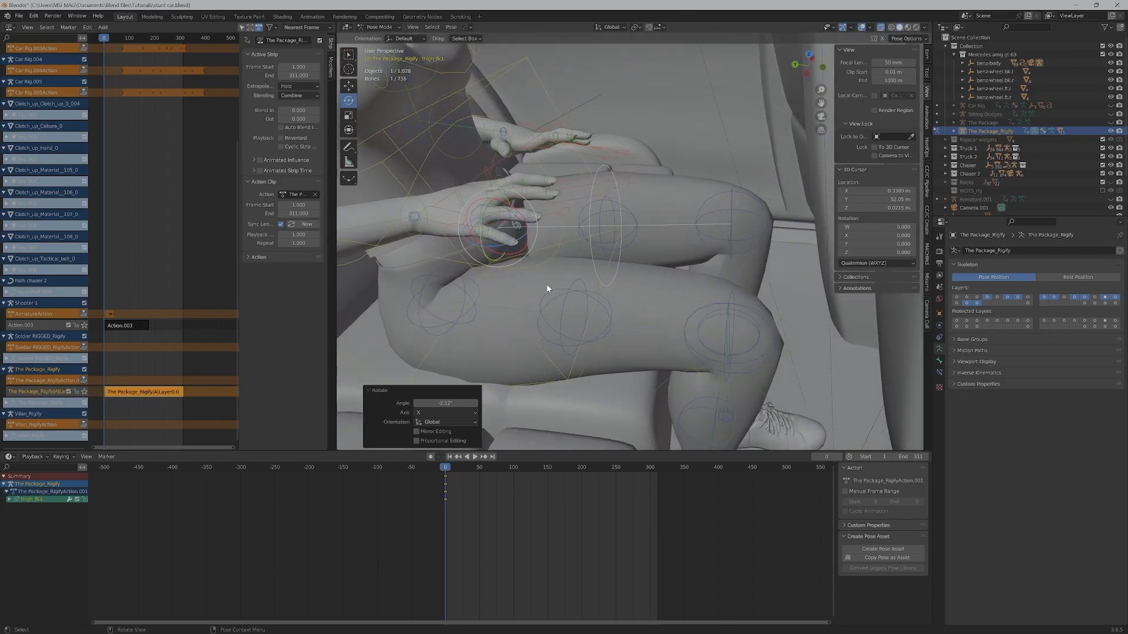
click(551, 288)
mouse_move(628, 298)
middle_down()
mouse_move(626, 276)
mouse_move(626, 288)
middle_up()
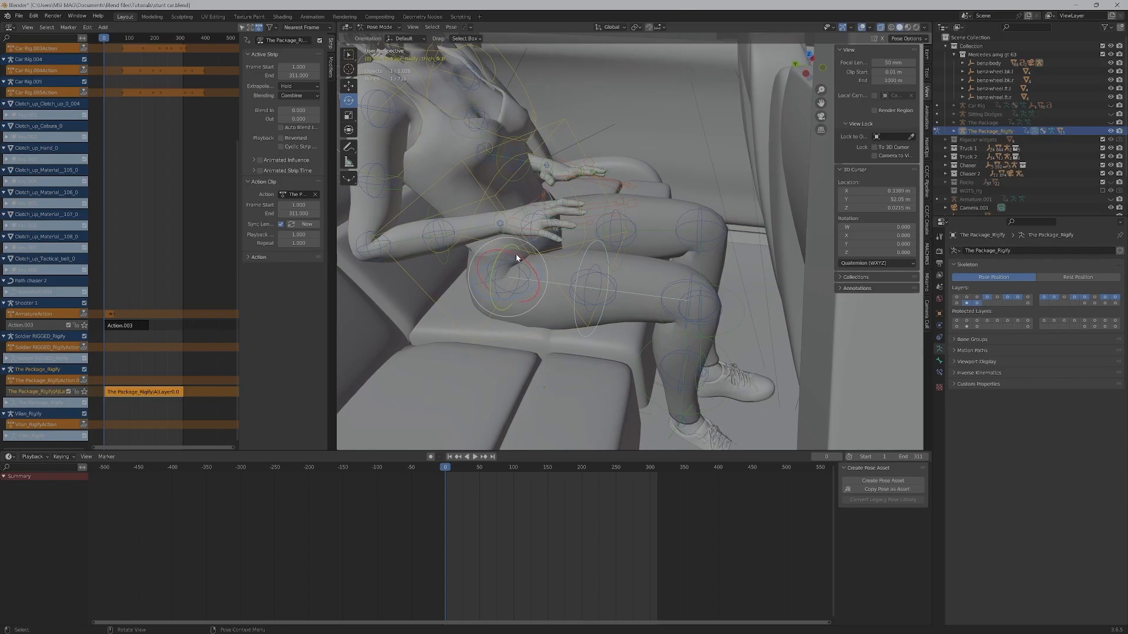
key(r)
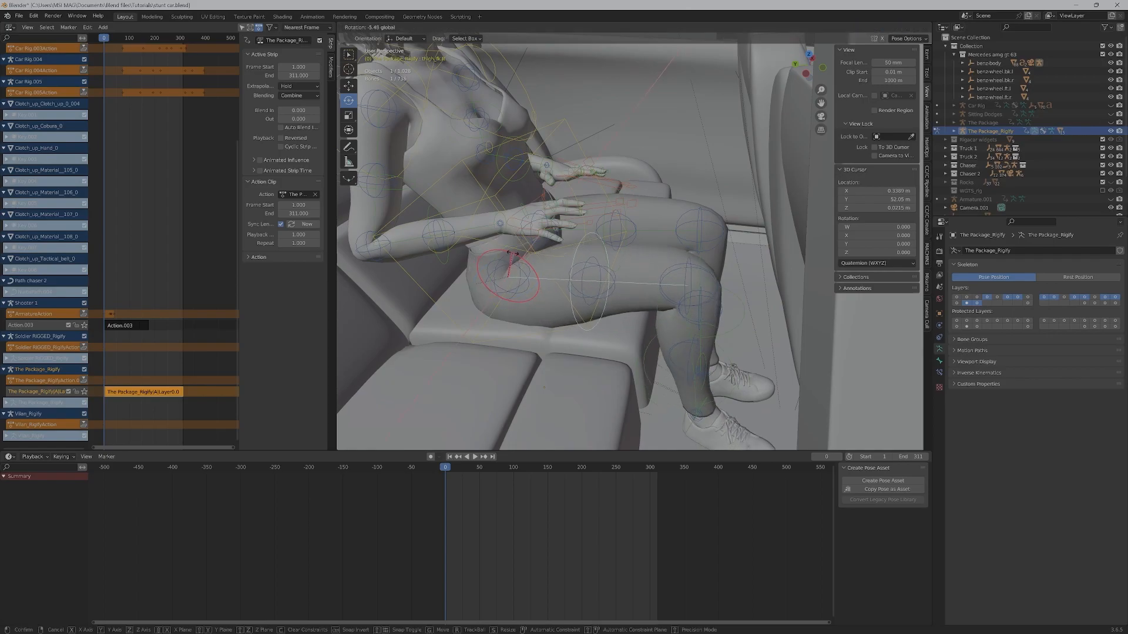
click(608, 269)
mouse_move(608, 269)
middle_down()
mouse_move(633, 271)
mouse_move(600, 276)
mouse_move(613, 298)
mouse_move(608, 270)
middle_up()
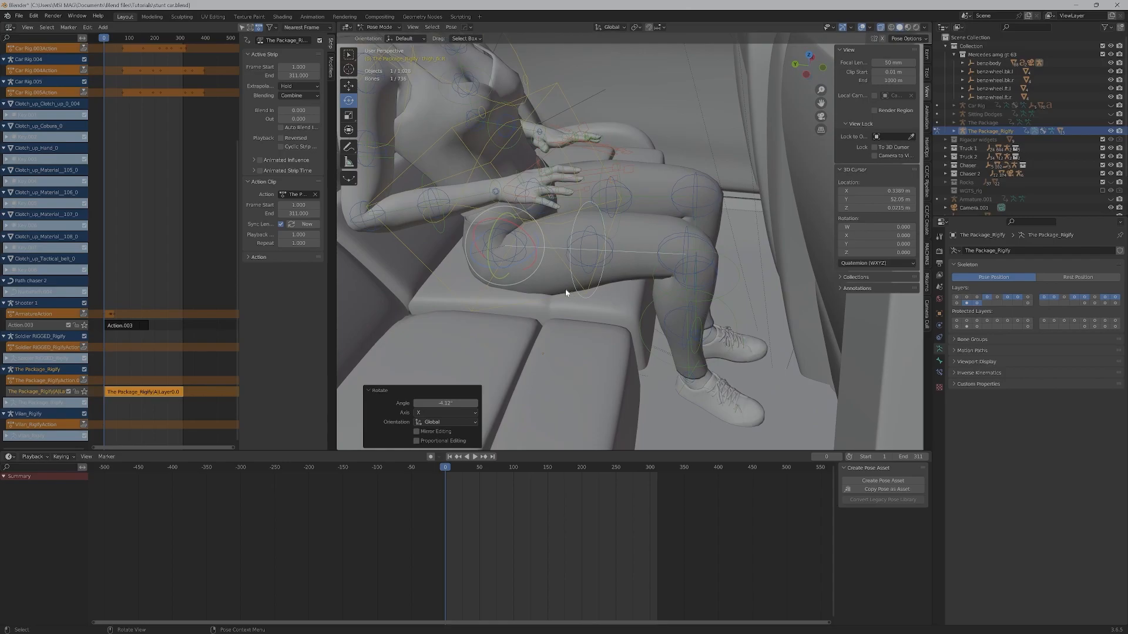
drag(519, 230, 577, 252)
middle_drag(668, 302, 608, 419)
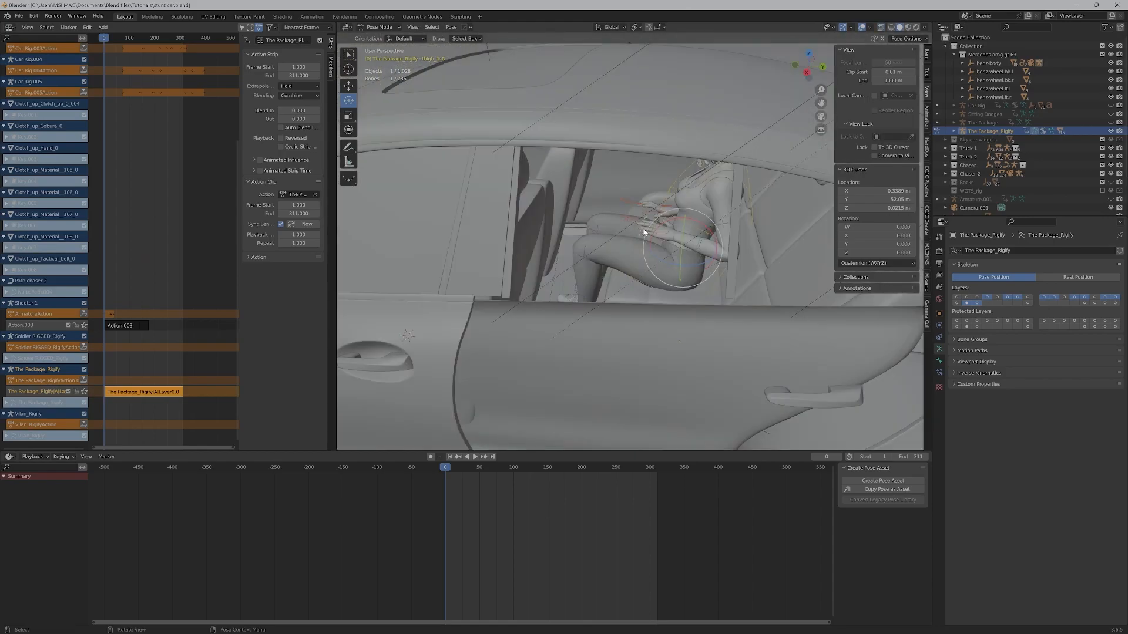
key(i)
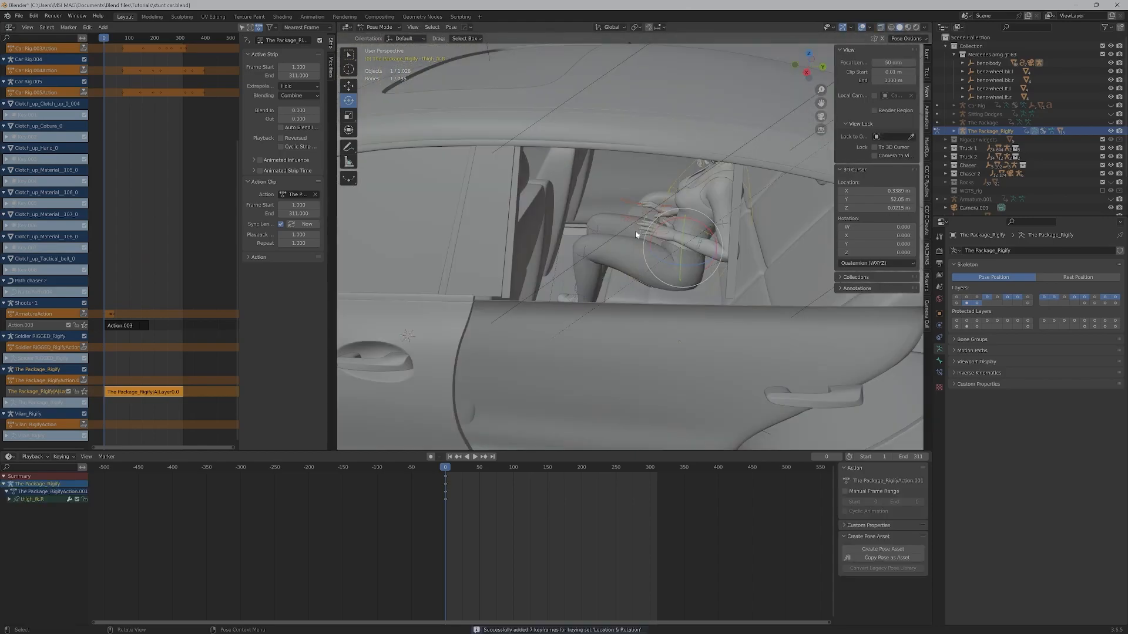
- Inspect the leg pose through the rear window by picking each thigh's FK control, and return to the camera view
mouse_move(637, 235)
middle_down()
mouse_move(695, 244)
mouse_move(626, 249)
mouse_move(639, 243)
middle_up()
mouse_move(634, 248)
middle_down()
mouse_move(654, 247)
mouse_move(639, 256)
middle_up()
scroll(636, 249, up, 2)
click(635, 264)
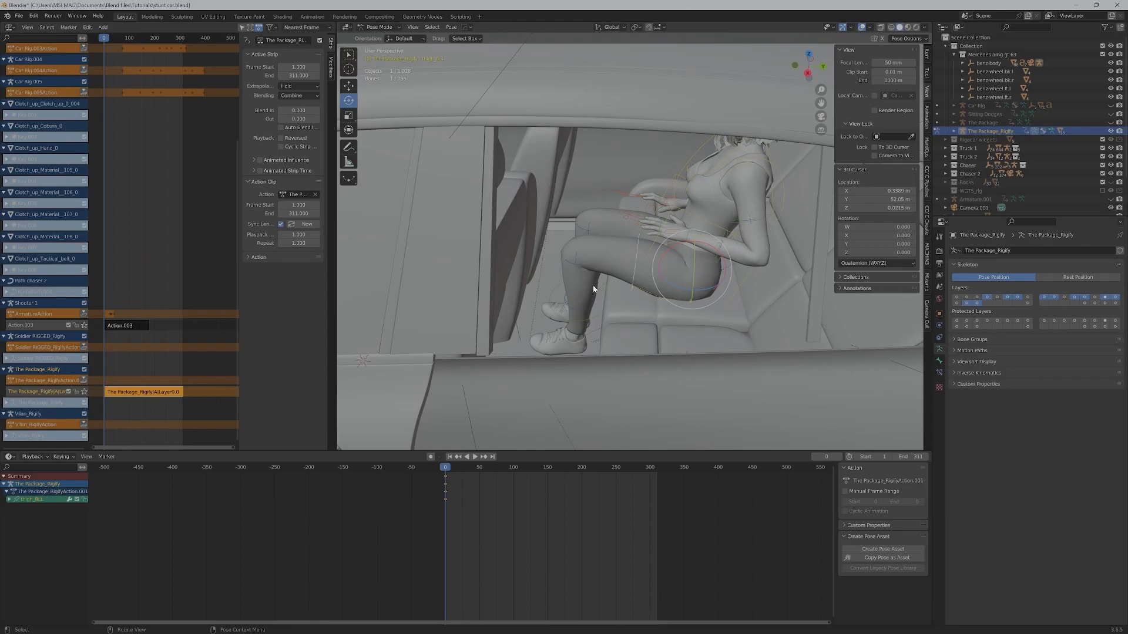
middle_drag(635, 276, 646, 242)
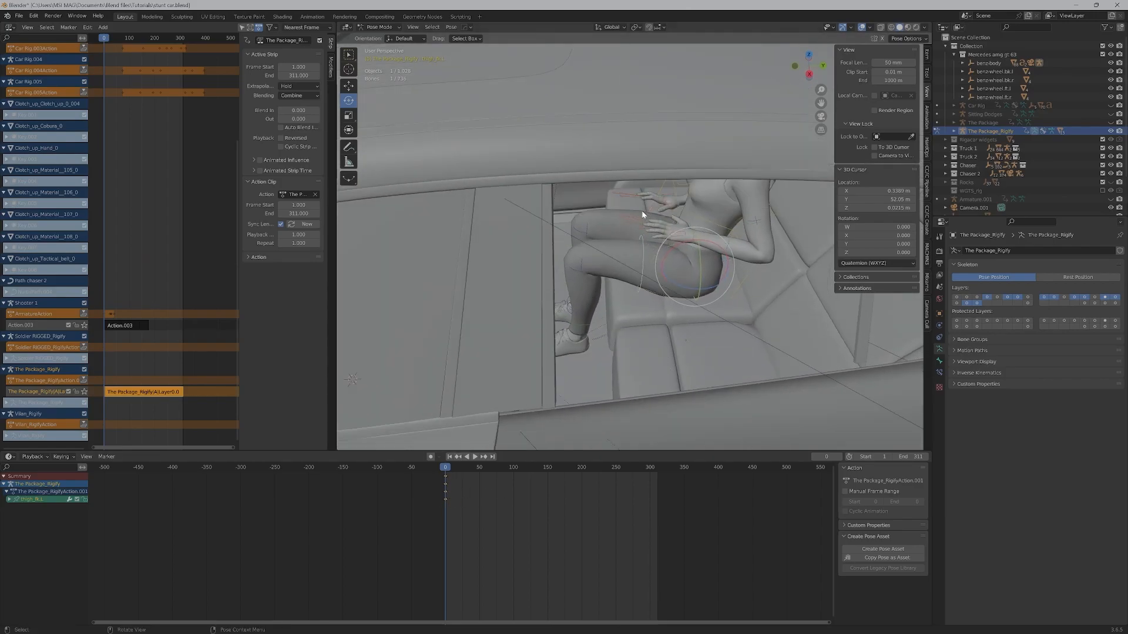
drag(641, 211, 646, 223)
key(grave)
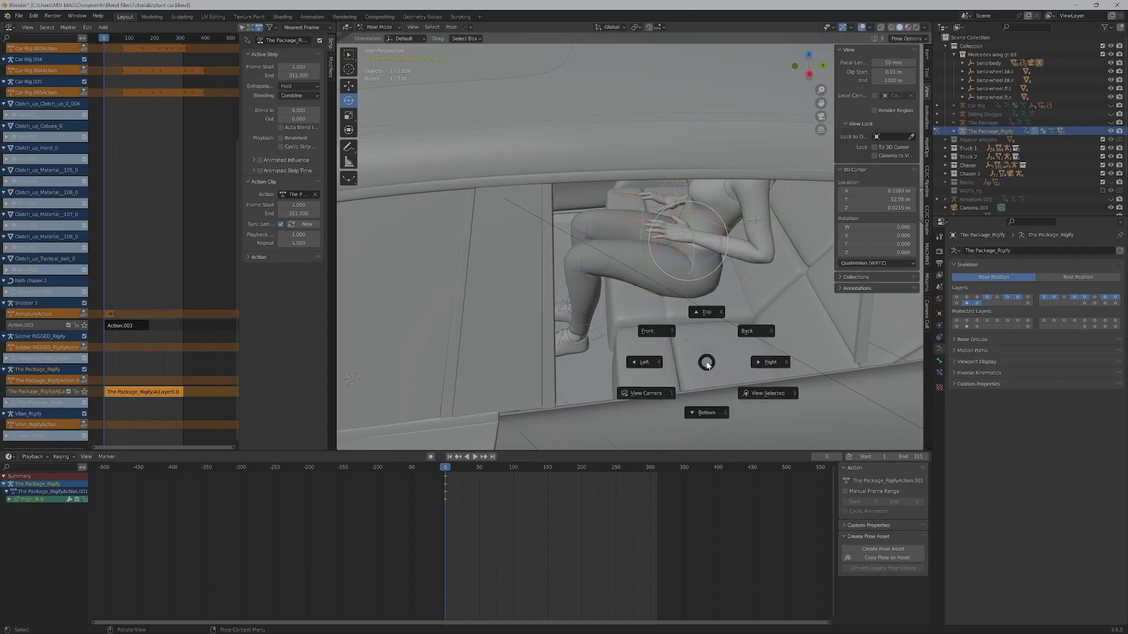
key(KP_0)
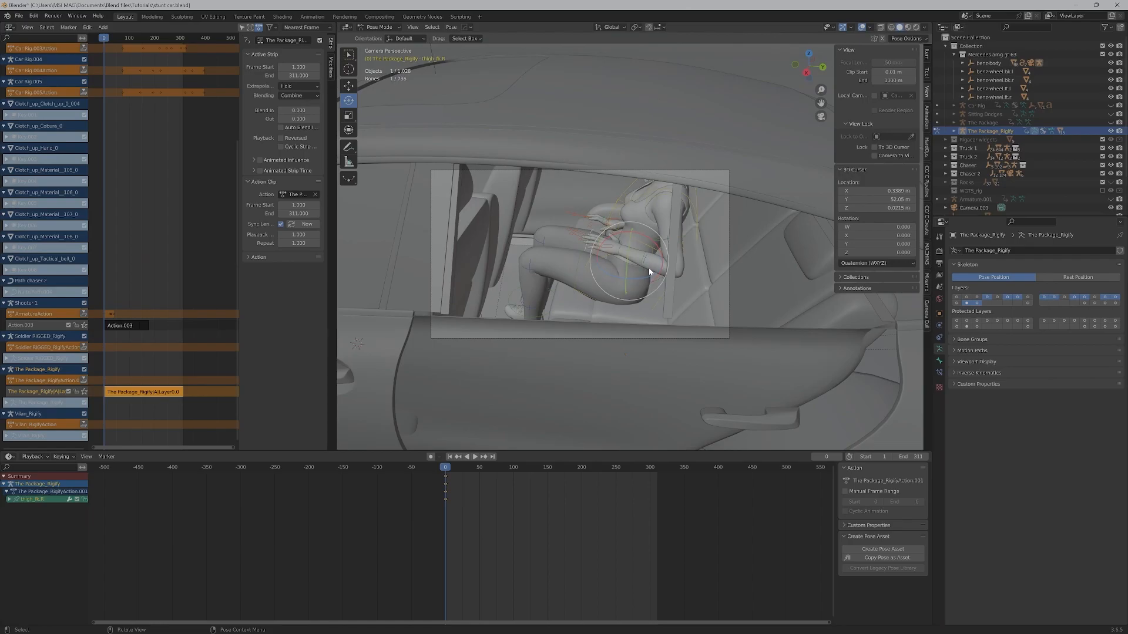
- Hide The Package_Rigify armature in Object Mode and play the animation from frame 0 through the camera
key(ctrl+Tab)
click(643, 251)
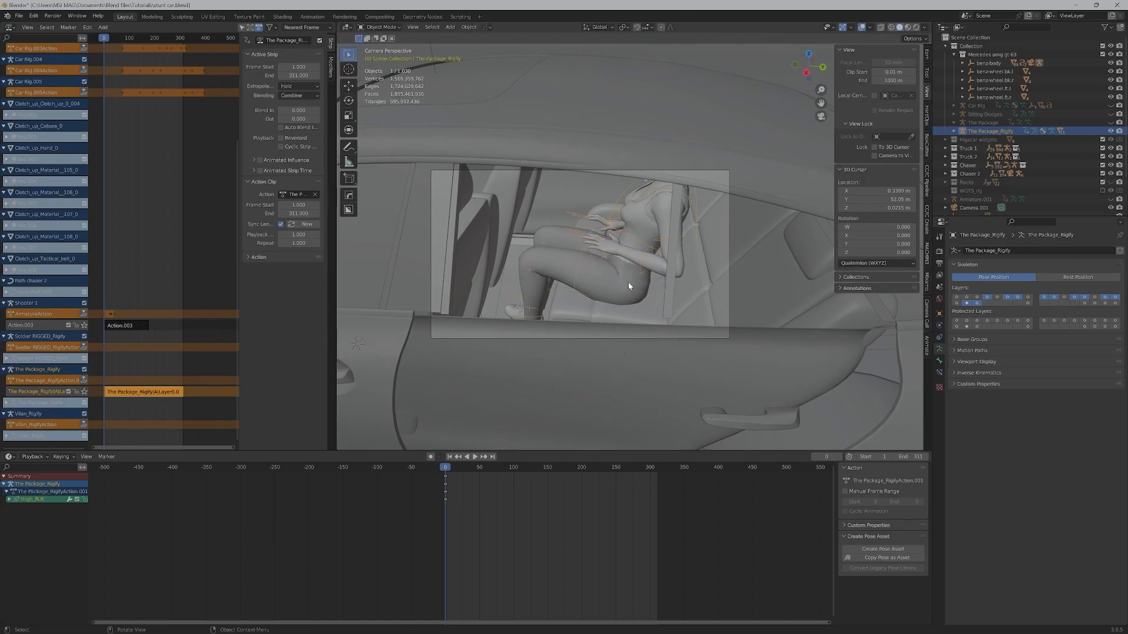
key(Delete)
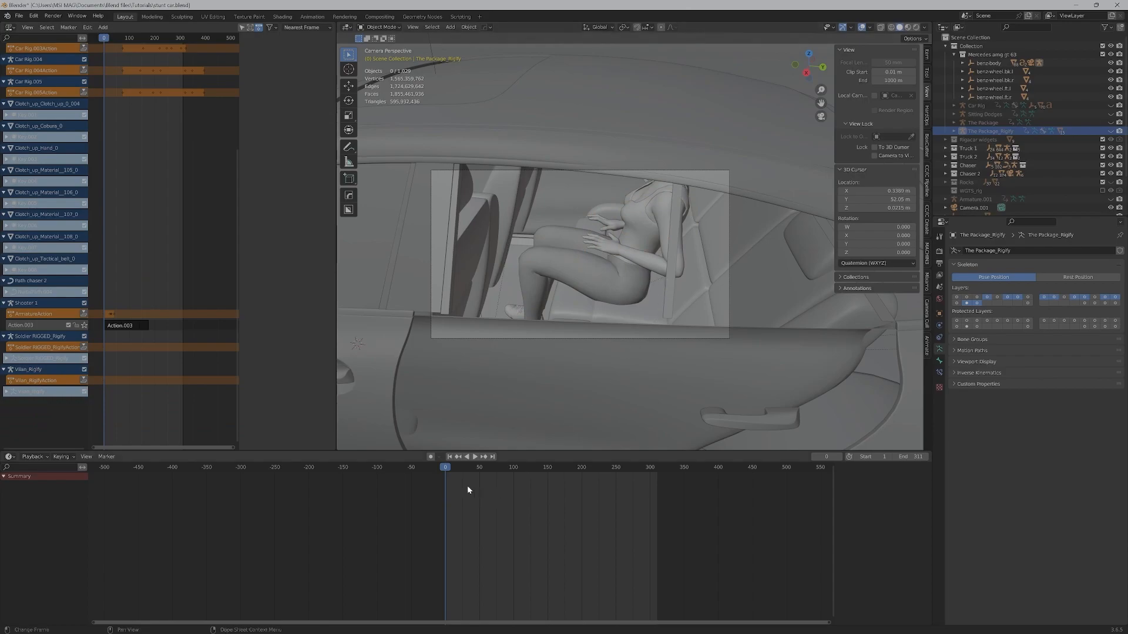
key(space)
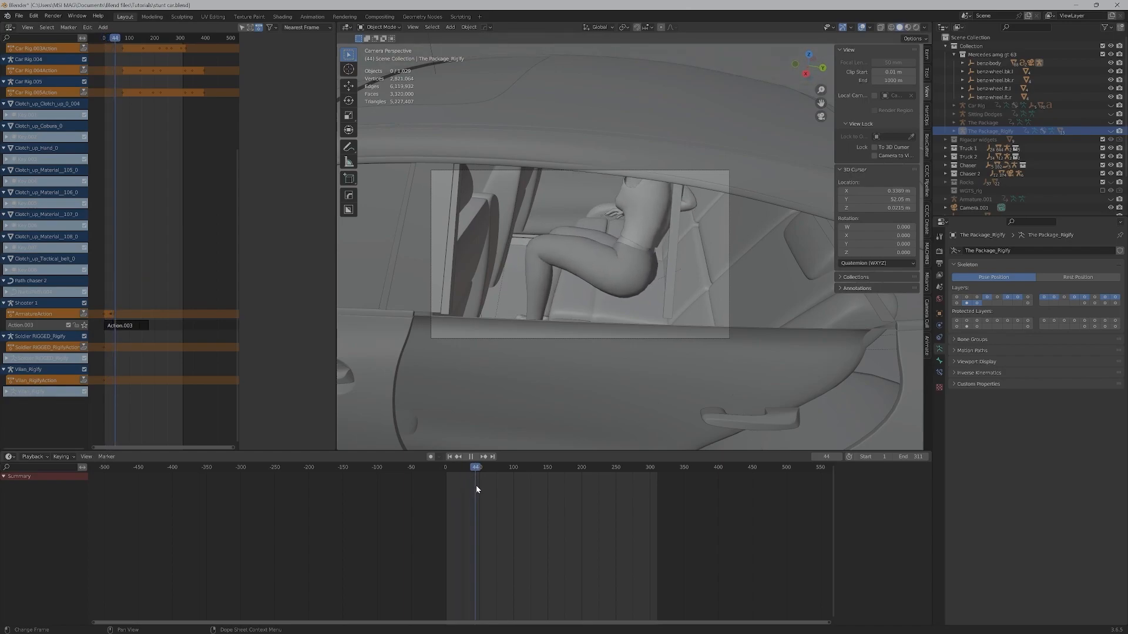
drag(491, 491, 433, 532)
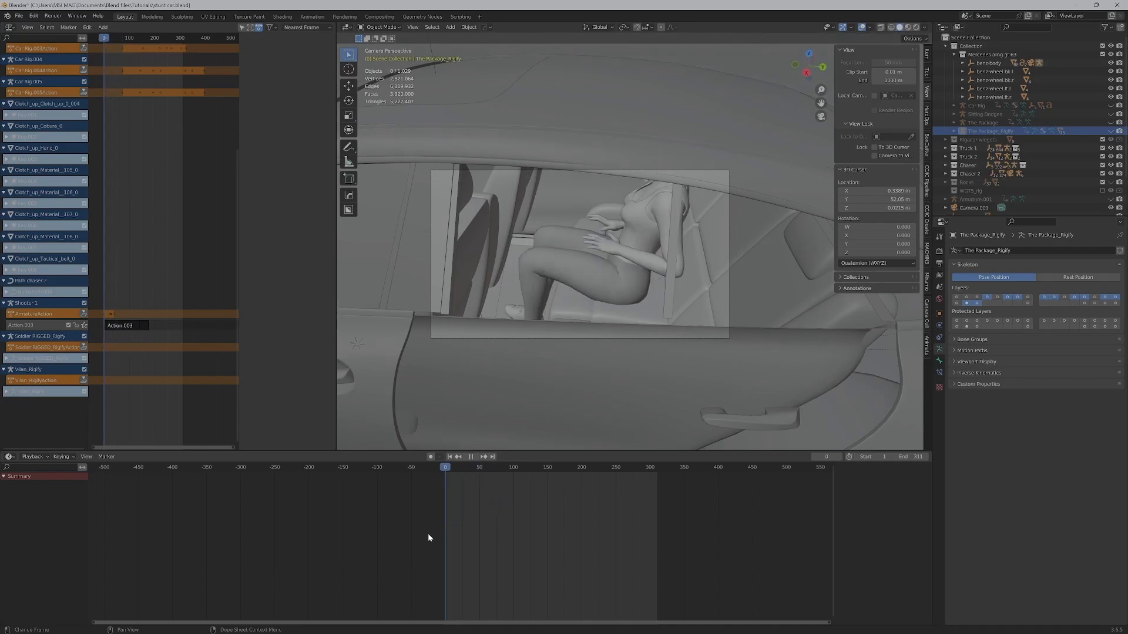